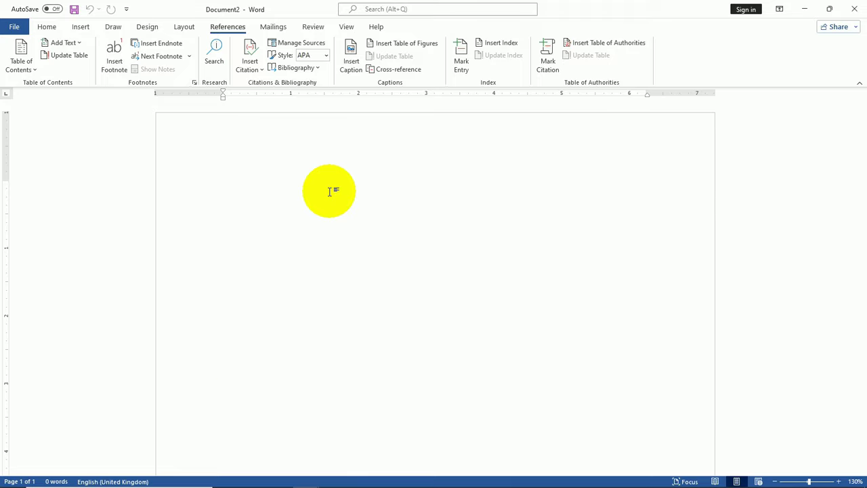
Step: Browse the SQL notes' table of contents, placing the cursor inside it
scroll(630, 278, down, 3)
scroll(633, 277, down, 3)
scroll(632, 277, down, 4)
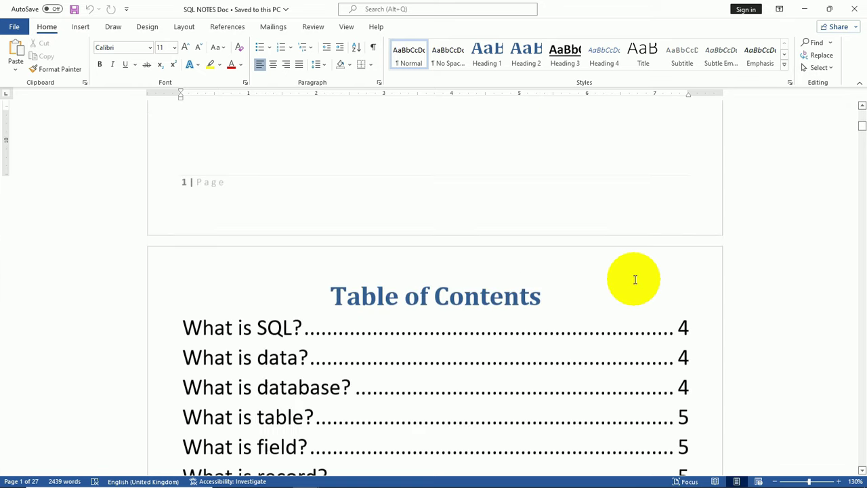
scroll(635, 279, down, 4)
click(480, 213)
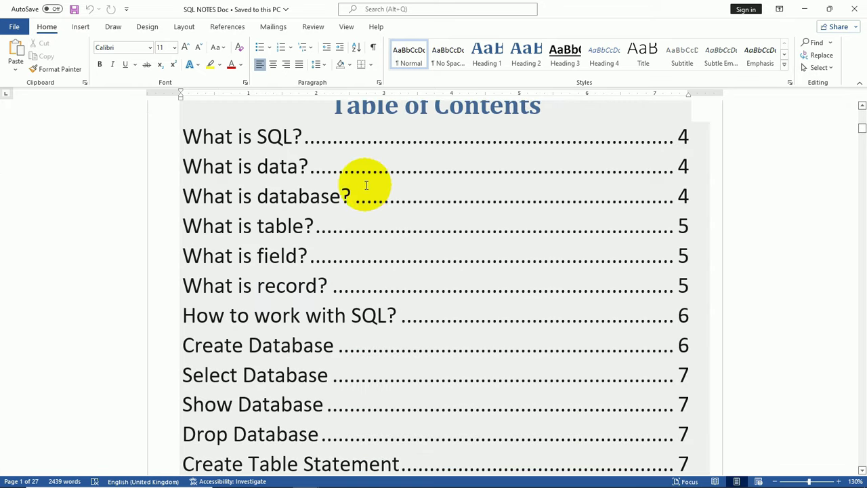
scroll(556, 212, up, 1)
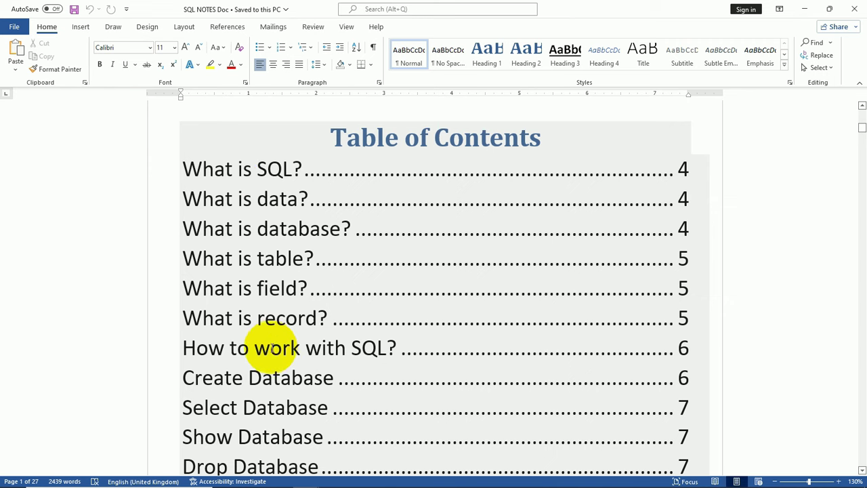
scroll(268, 344, down, 2)
scroll(300, 360, down, 1)
scroll(275, 352, down, 2)
scroll(377, 353, up, 1)
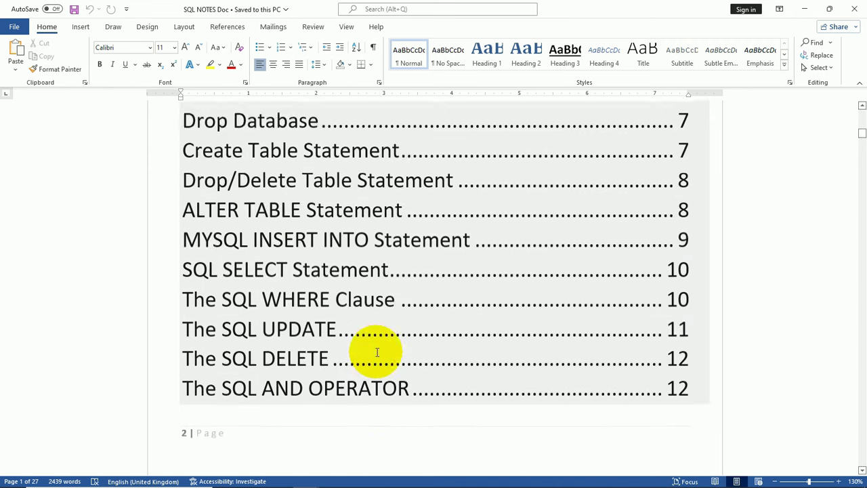
scroll(377, 352, up, 2)
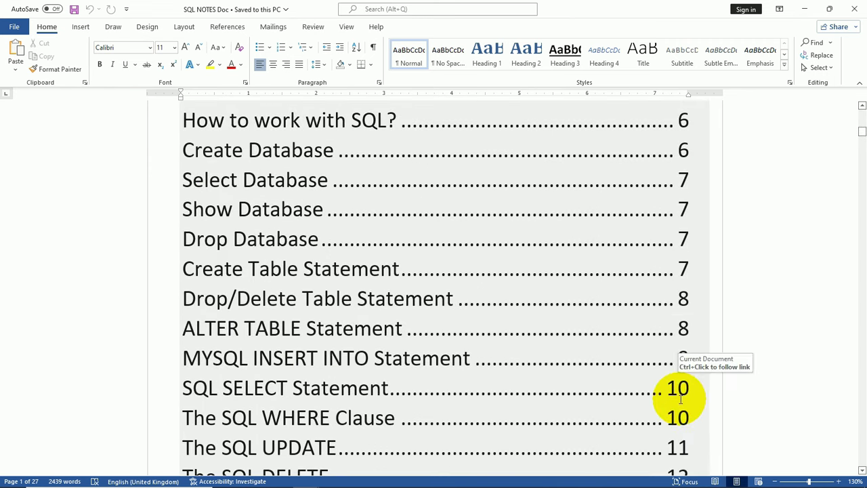
scroll(680, 399, up, 2)
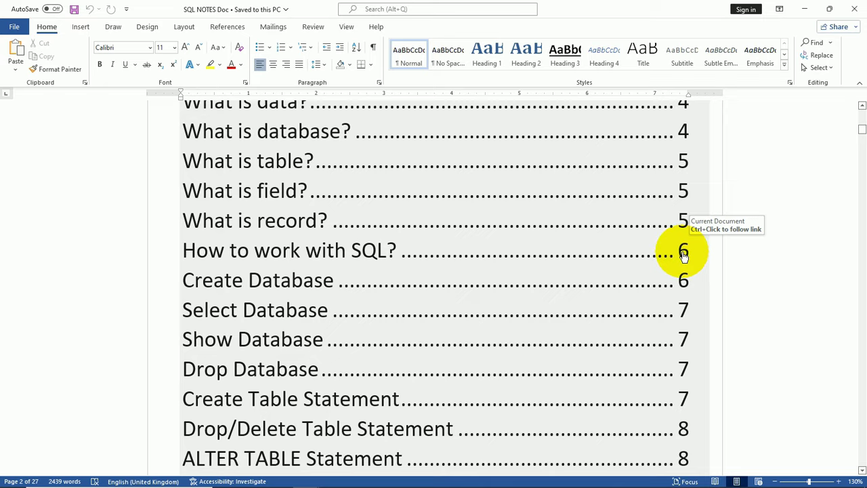
Step: Follow the 'How to work with SQL?' contents link, show References, then switch to the Demo document
ctrl+click(683, 254)
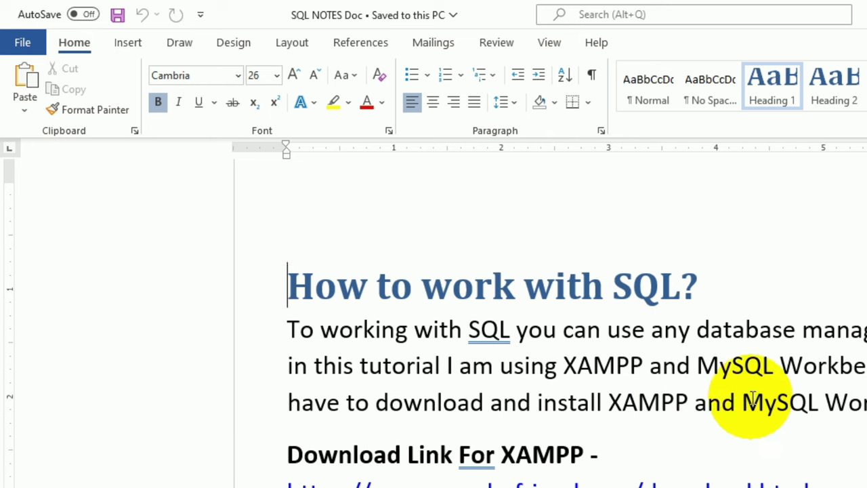
click(366, 37)
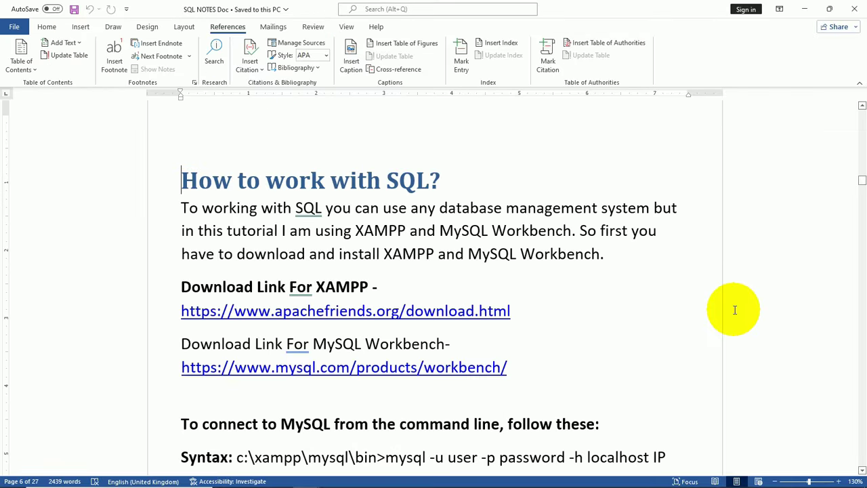
drag(864, 195, 864, 129)
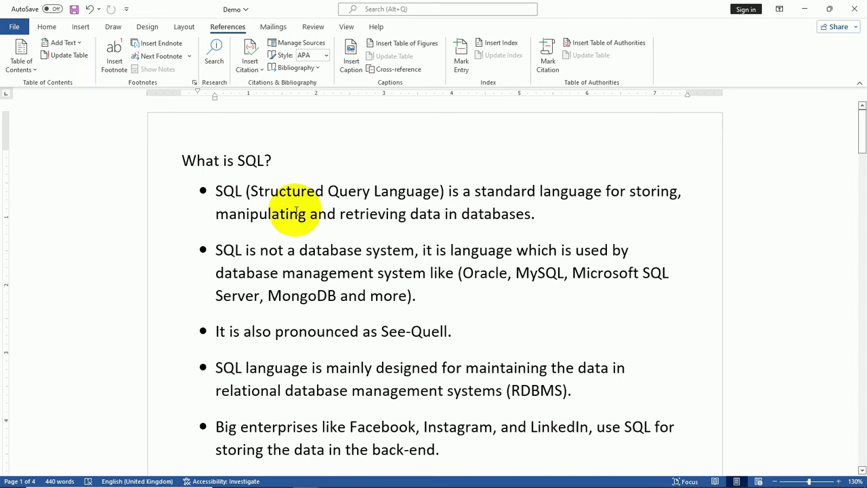
Step: Put the cursor before 'What is SQL?' in Demo and bring up the Insert tools
scroll(400, 251, down, 2)
scroll(400, 250, down, 3)
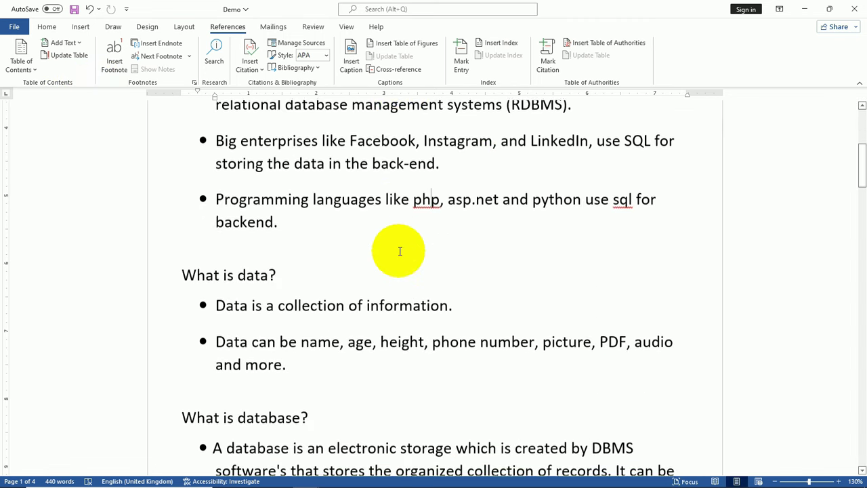
scroll(400, 251, down, 2)
scroll(399, 251, down, 1)
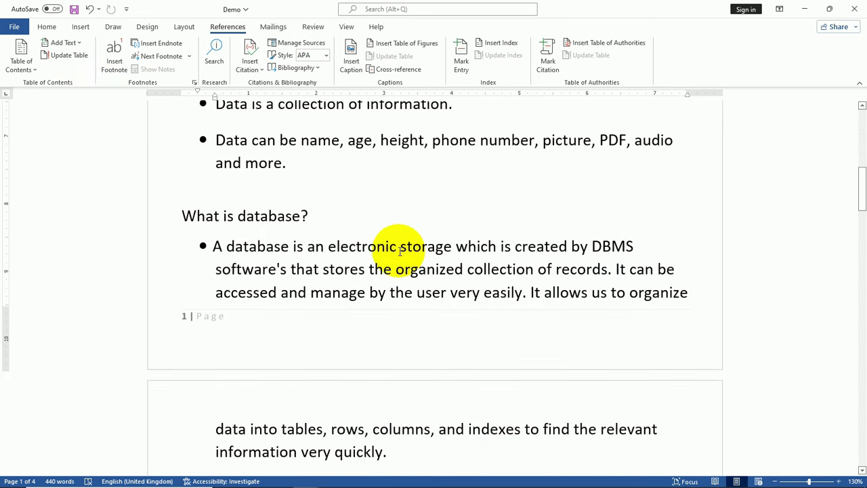
scroll(400, 251, up, 1)
scroll(400, 250, up, 6)
scroll(400, 251, up, 1)
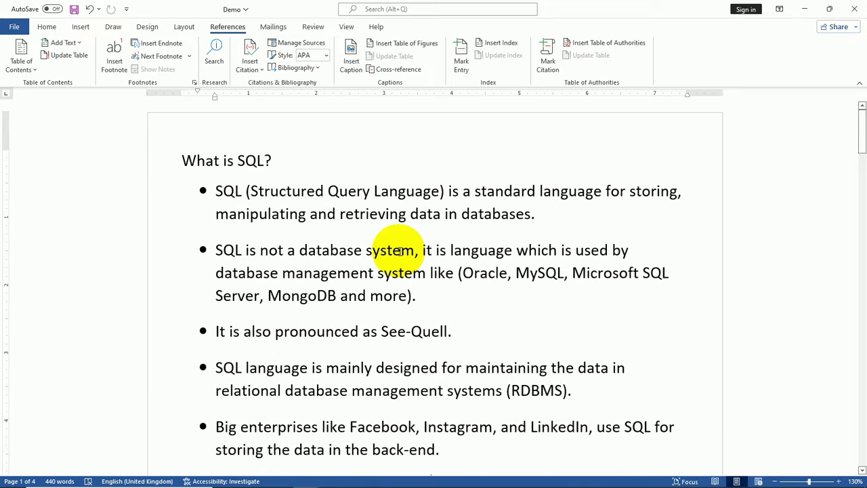
click(182, 161)
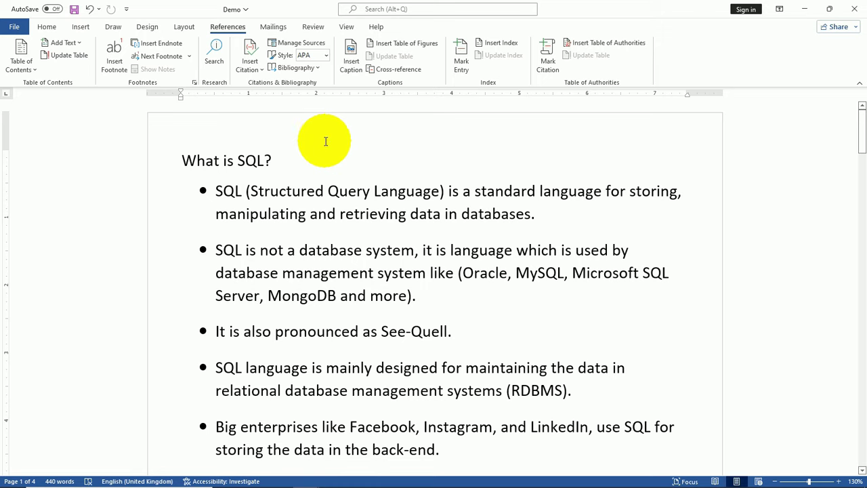
click(80, 28)
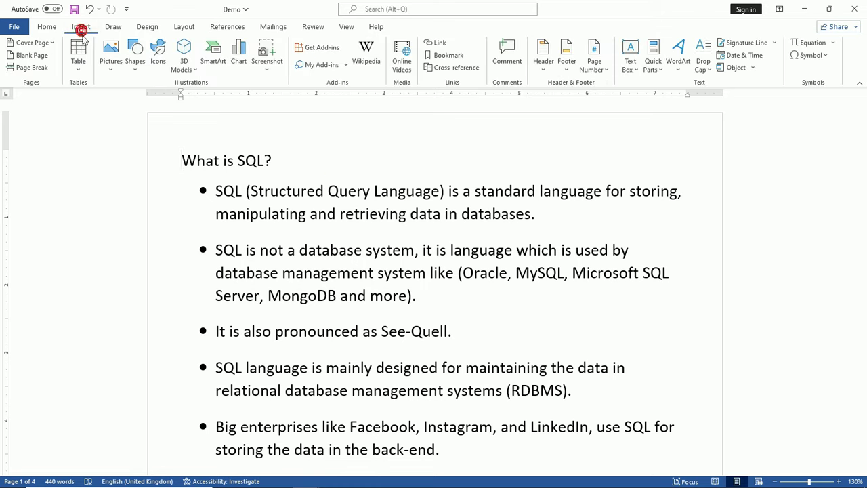
Step: Insert a blank page and a page break ahead of 'What is SQL?' in Demo
click(32, 55)
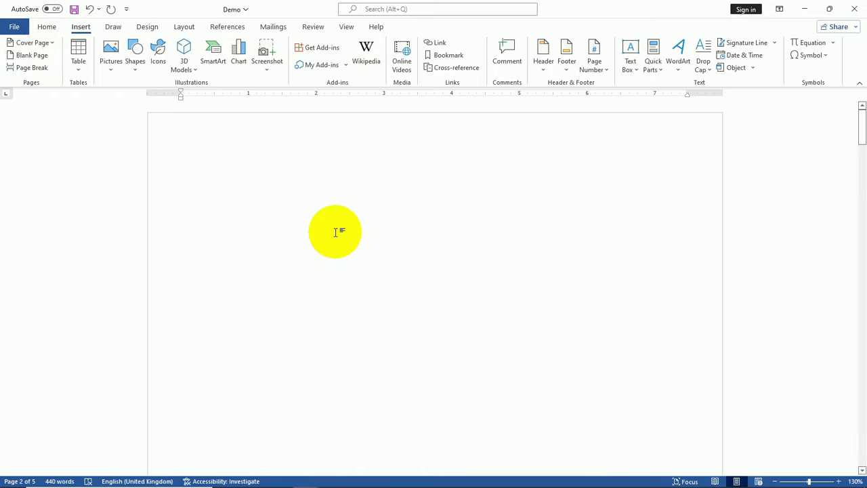
click(194, 167)
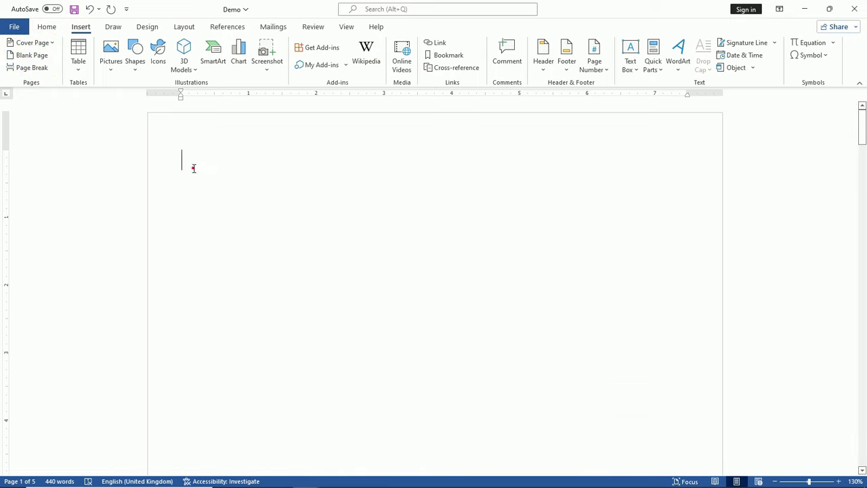
click(32, 68)
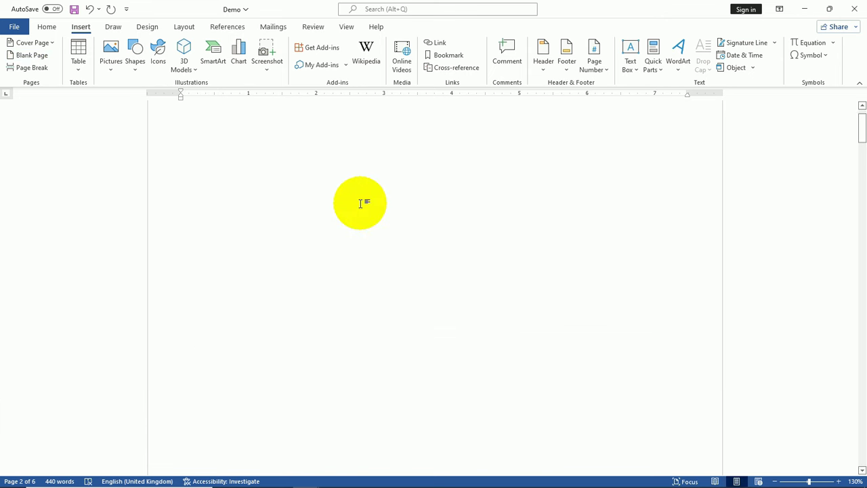
scroll(439, 290, down, 10)
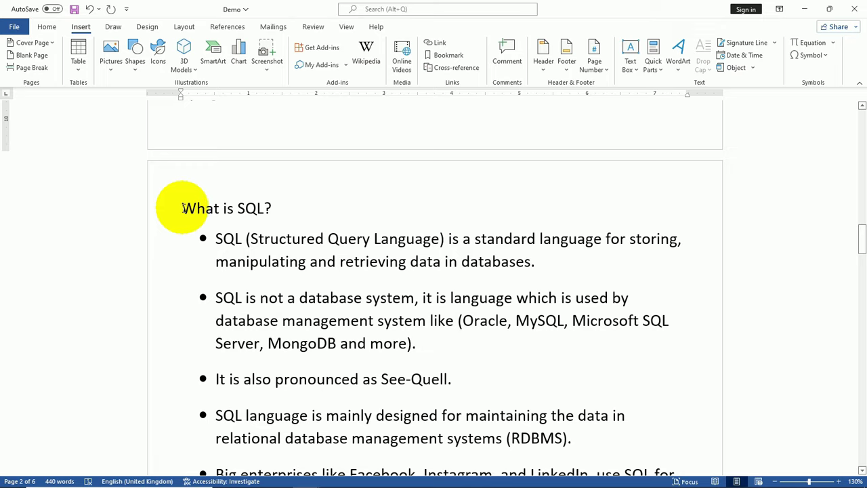
Step: Apply the Heading 1 style to the 'What is SQL?' line
triple_click(183, 208)
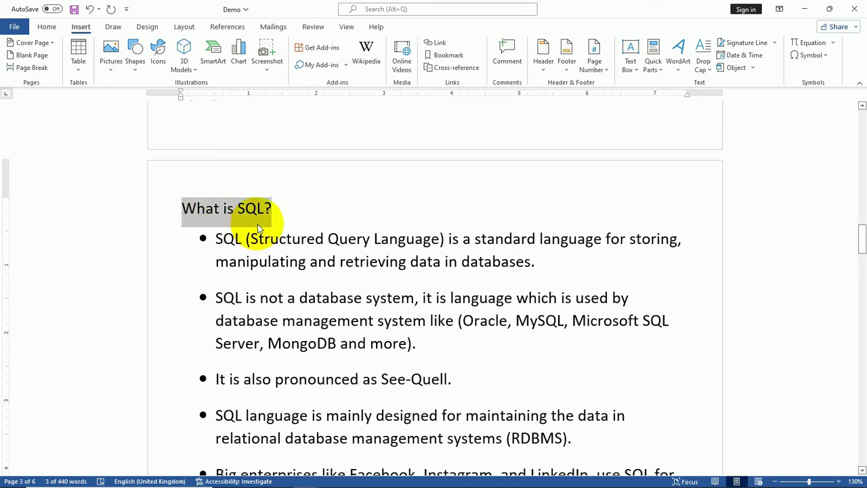
click(45, 27)
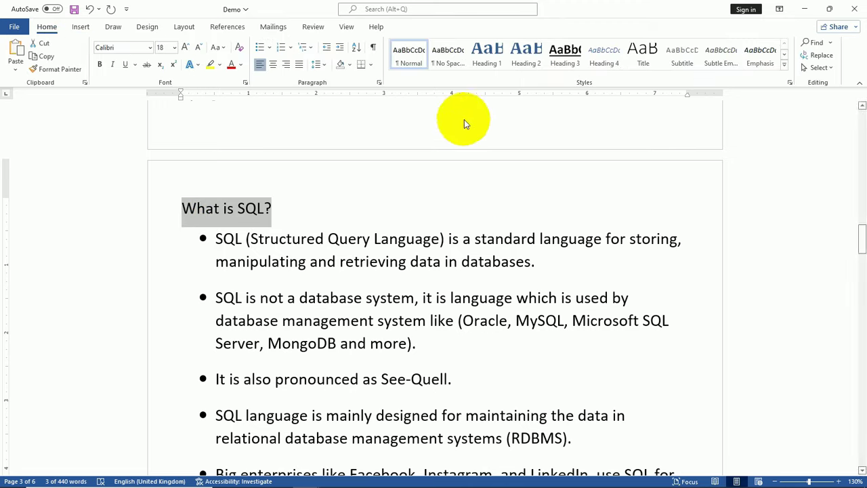
click(495, 63)
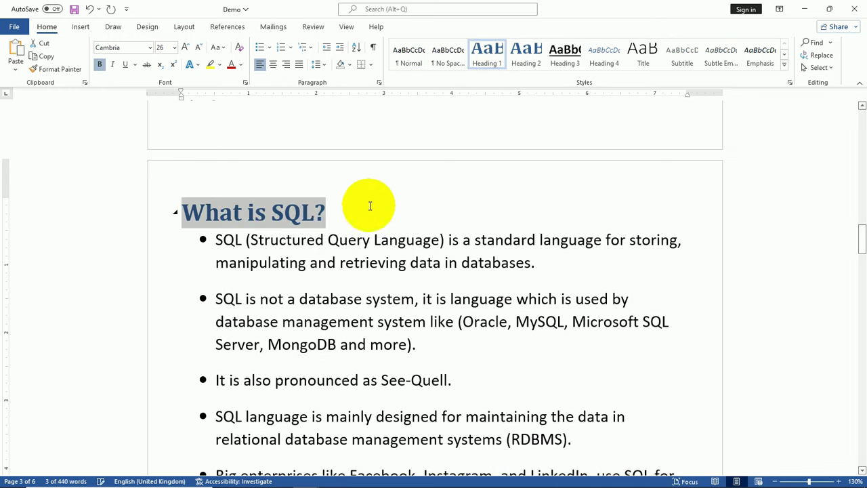
scroll(426, 230, down, 3)
scroll(425, 230, down, 3)
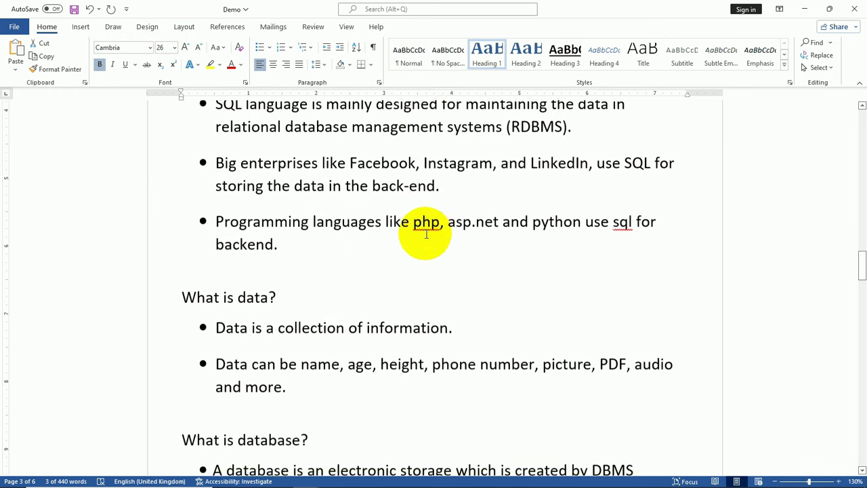
Step: Apply Heading 1 to the 'What is data?' line
click(183, 251)
click(182, 250)
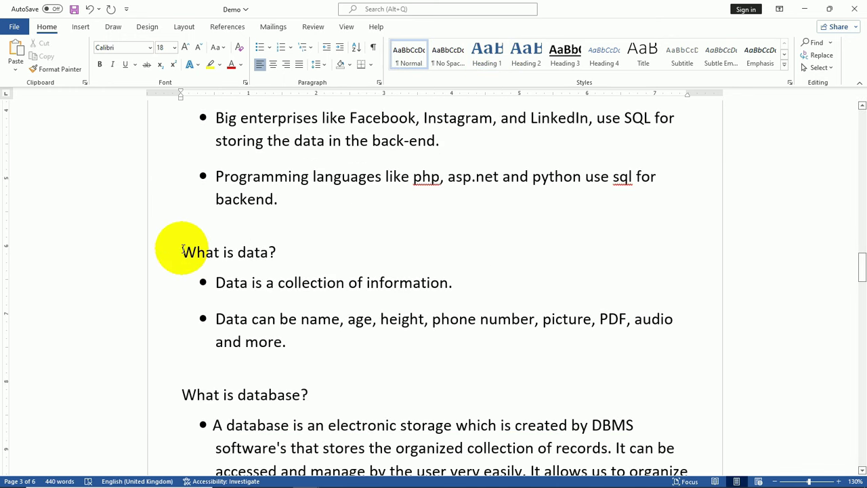
key(shift+Right)
key(shift+Right)
key(shift+Right)
key(shift+Right)
key(shift+Right)
key(shift+Right)
key(shift+Right)
key(shift+Right)
key(shift+Right)
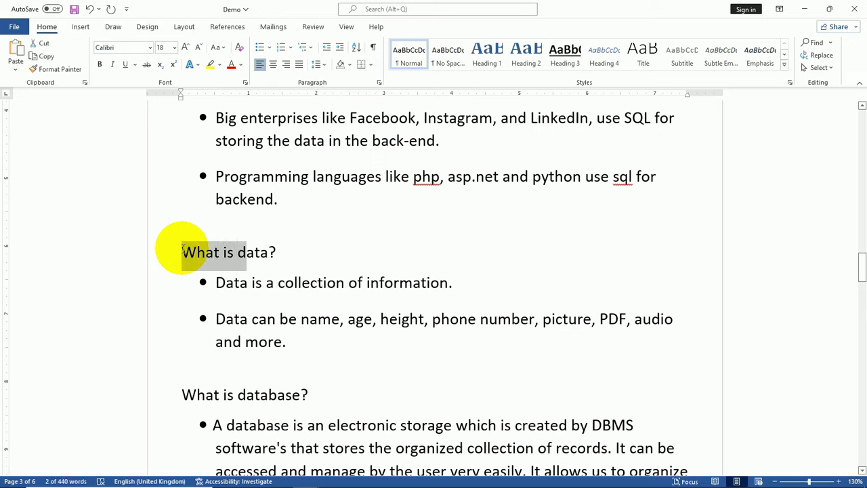
key(shift+Right)
key(shift+Right)
key(shift+Right)
key(shift+Right)
key(shift+Right)
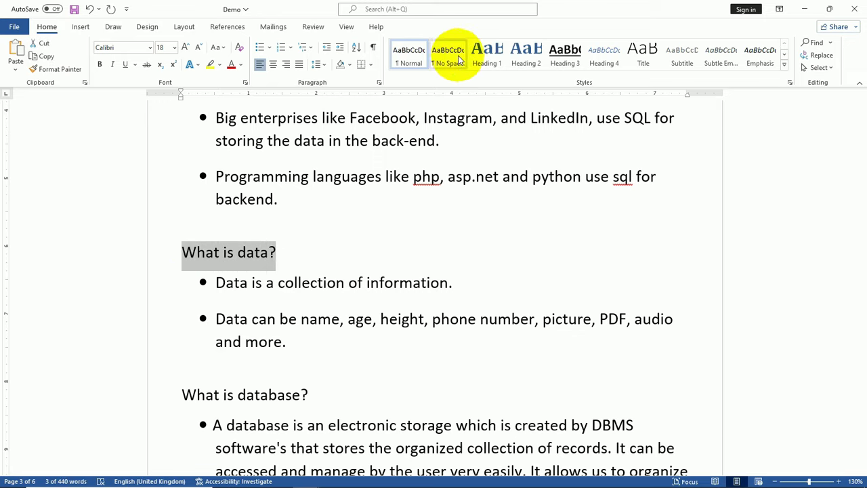
click(486, 57)
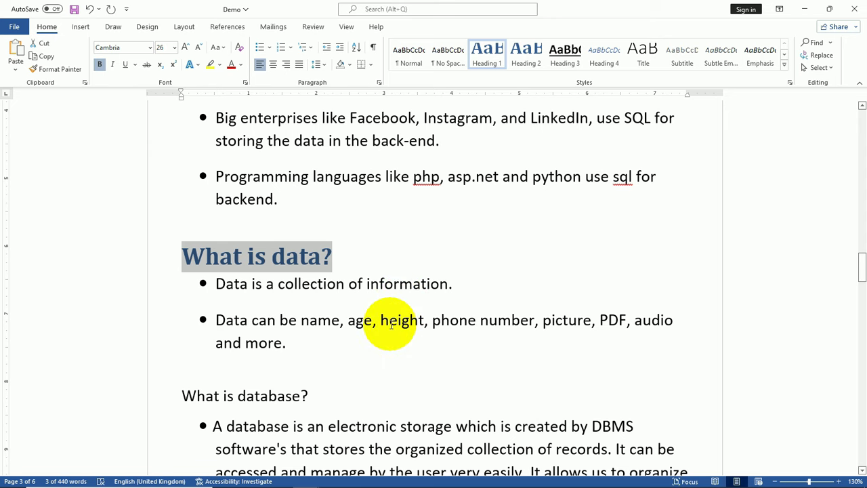
Step: Apply Heading 1 to 'What is database?' and return to the blank first page
scroll(392, 325, down, 2)
click(180, 300)
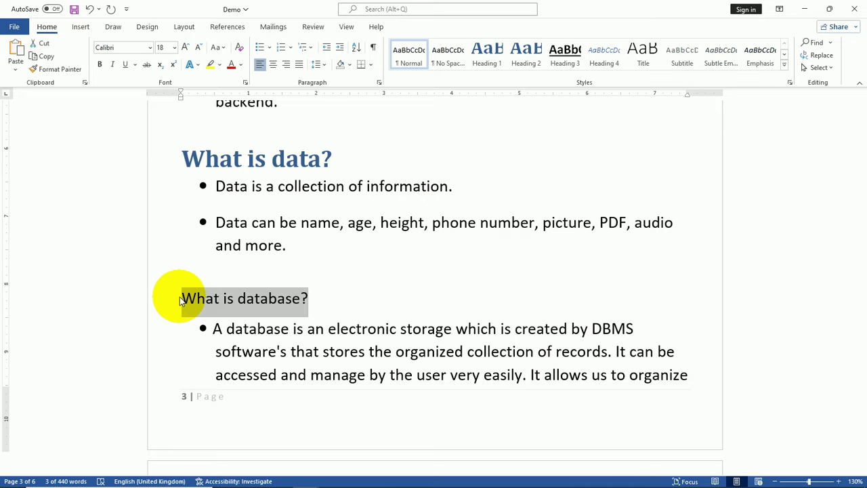
click(487, 53)
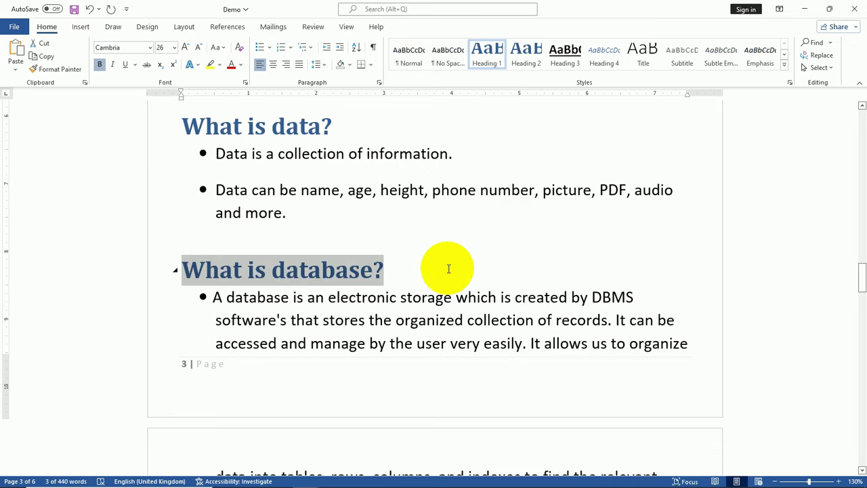
scroll(448, 268, down, 1)
scroll(448, 268, down, 1)
scroll(448, 268, down, 1)
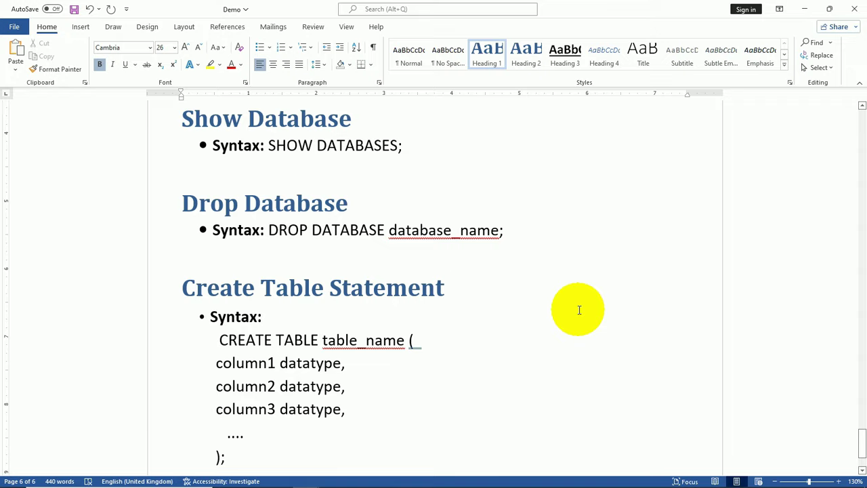
key(ctrl+Home)
click(221, 159)
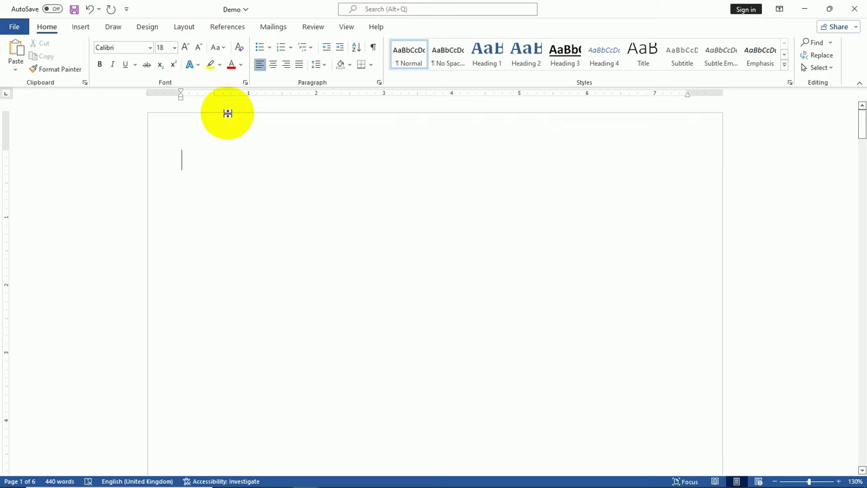
Step: Insert the Automatic Table 1 table of contents on the blank first page
click(241, 30)
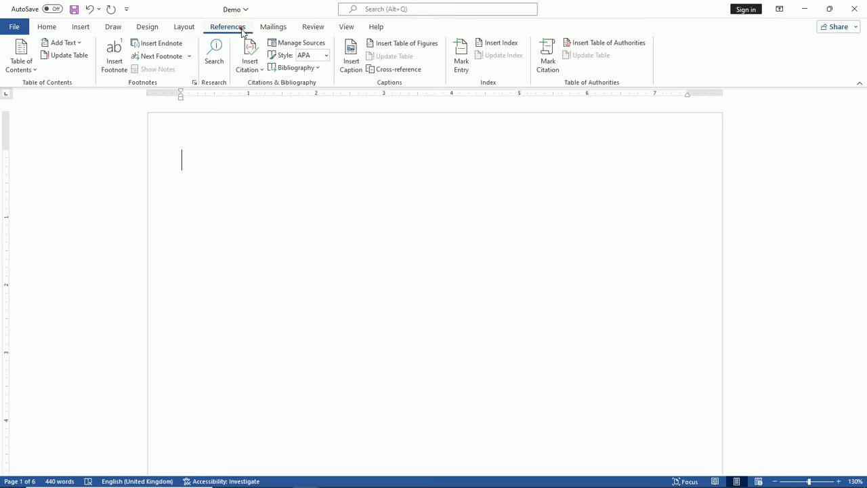
click(34, 70)
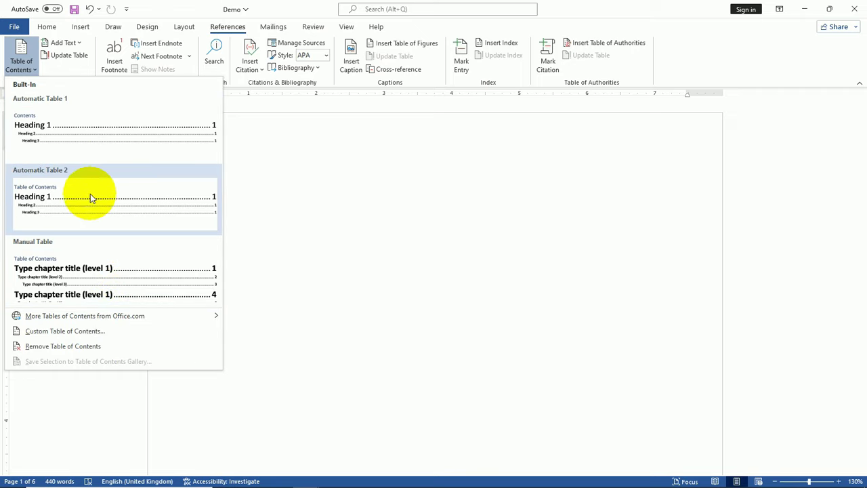
click(137, 142)
Step: Test the 'What is table?' contents link, then return to the table of contents
scroll(412, 242, down, 3)
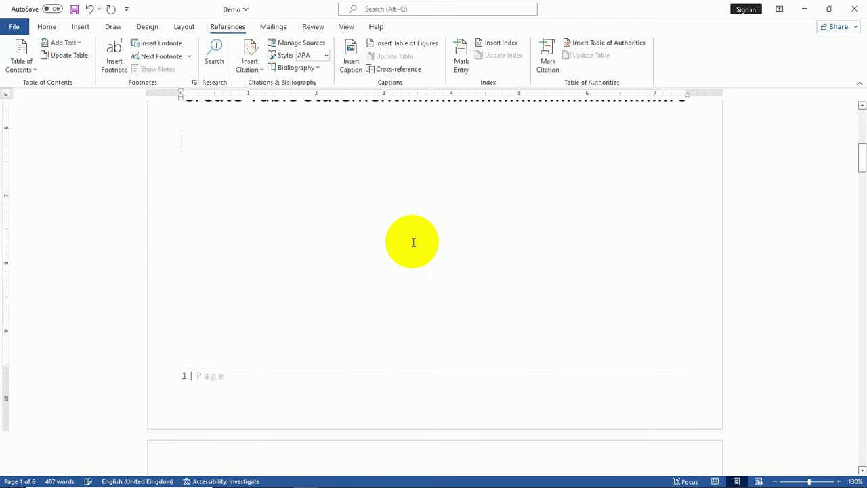
scroll(412, 242, up, 4)
scroll(415, 242, up, 3)
scroll(415, 243, up, 1)
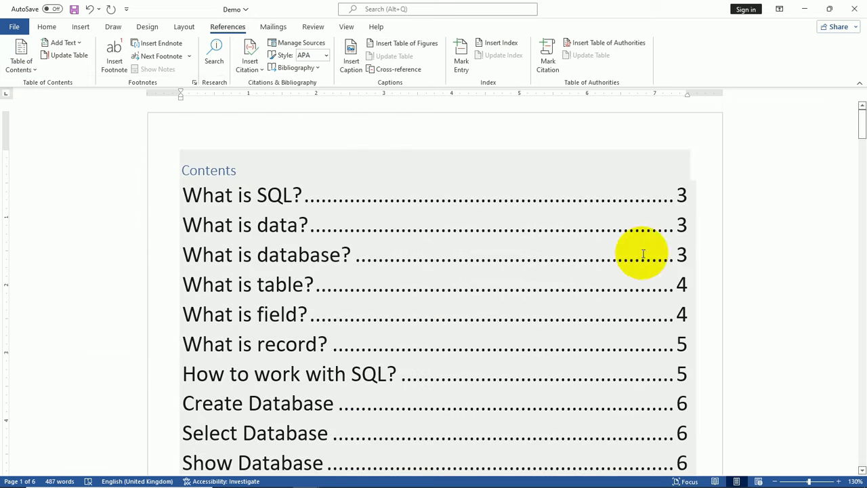
click(238, 173)
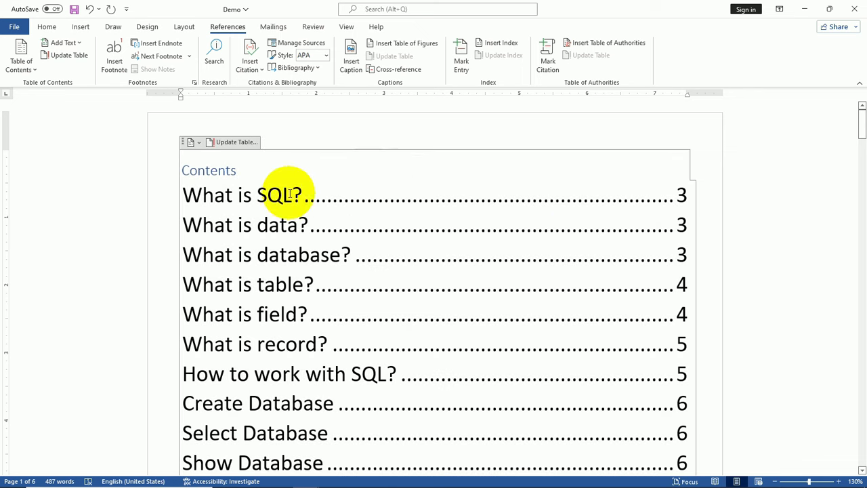
scroll(407, 198, down, 1)
scroll(315, 170, down, 1)
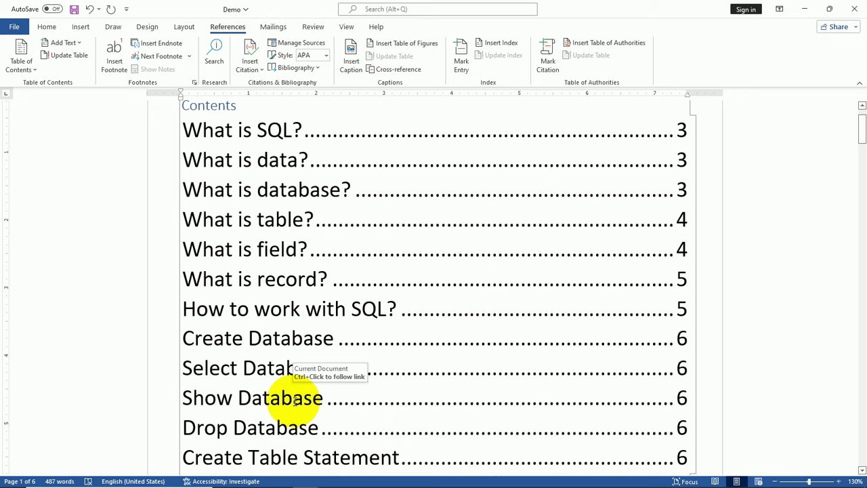
scroll(658, 305, up, 2)
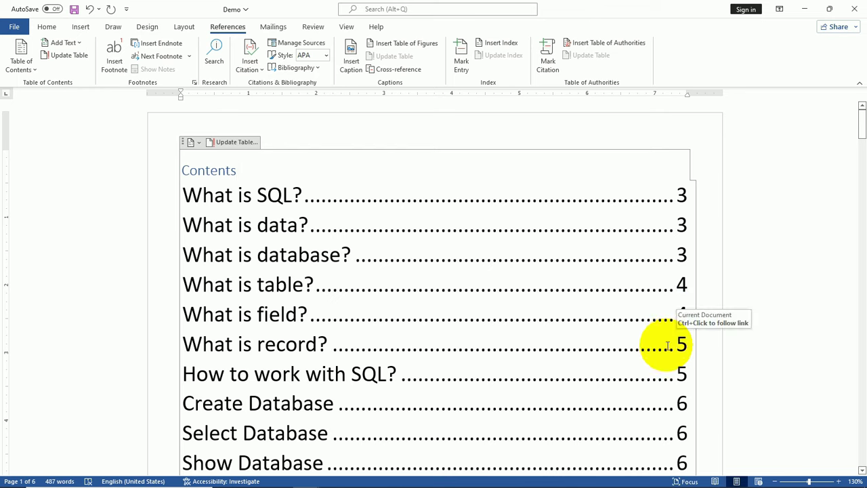
ctrl+click(682, 288)
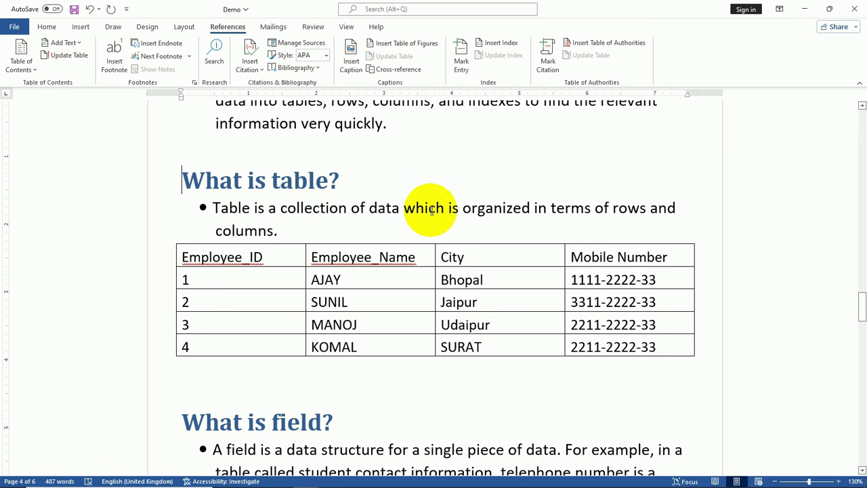
key(ctrl+Home)
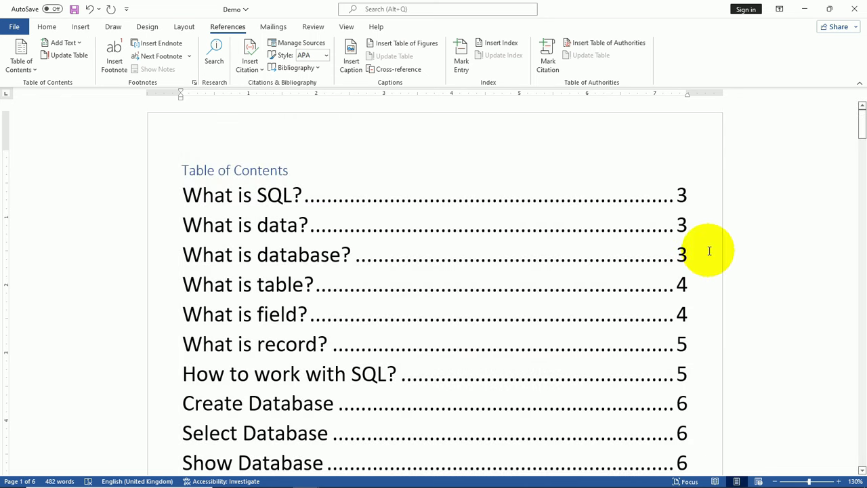
Step: Move down to the plain 'Drop Database' line on page 6
scroll(709, 250, down, 3)
click(374, 370)
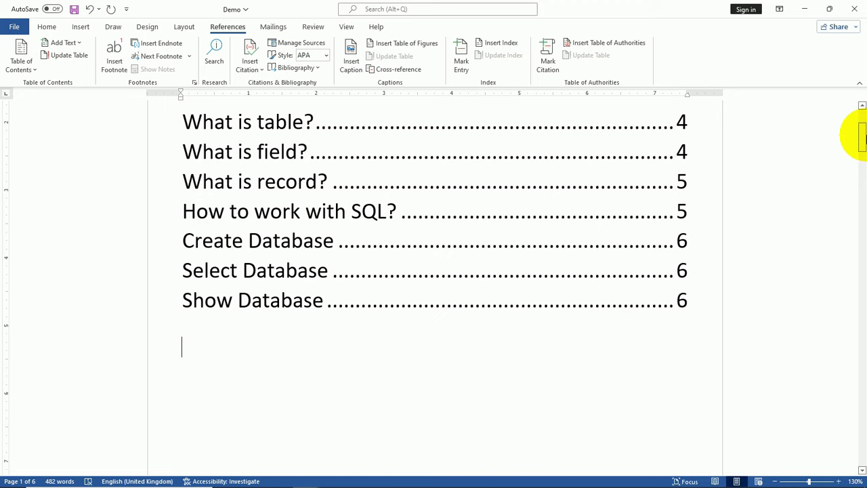
mouse_move(863, 135)
mouse_down()
mouse_move(853, 449)
mouse_move(852, 434)
mouse_up()
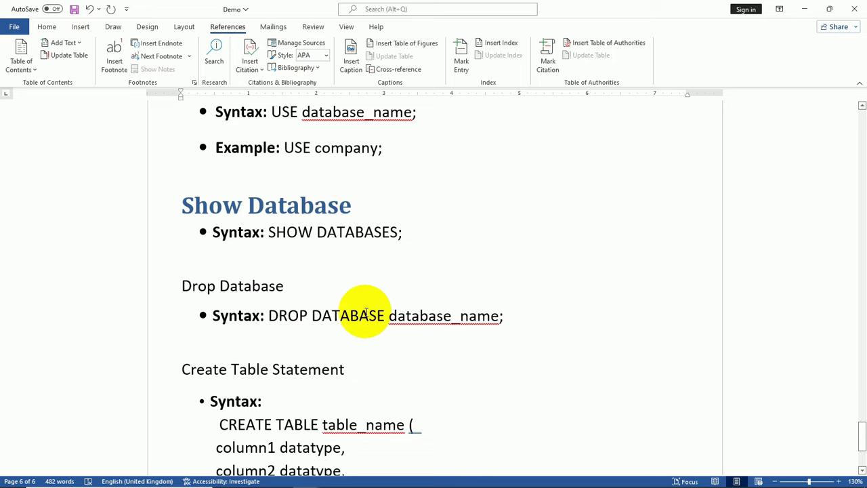
Step: Style 'Drop Database' and 'Create Table Statement' as Heading 1, then go back to page 1
click(183, 286)
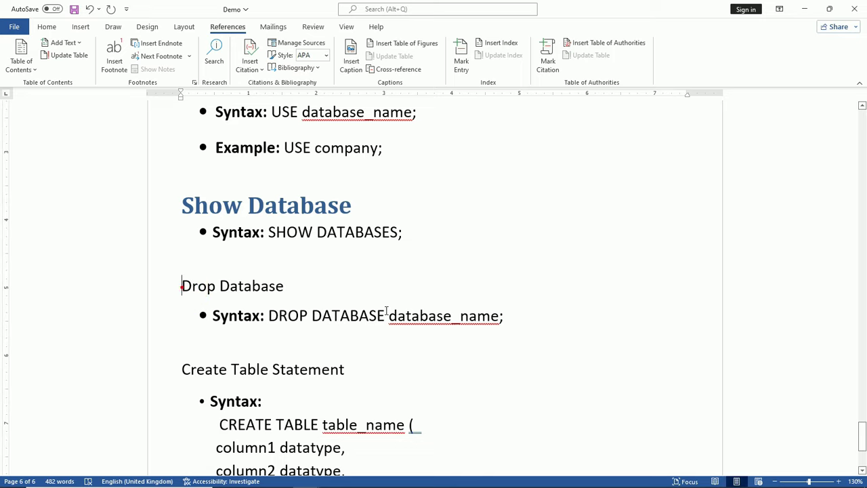
key(shift+Right)
key(shift+Right)
key(shift+Right)
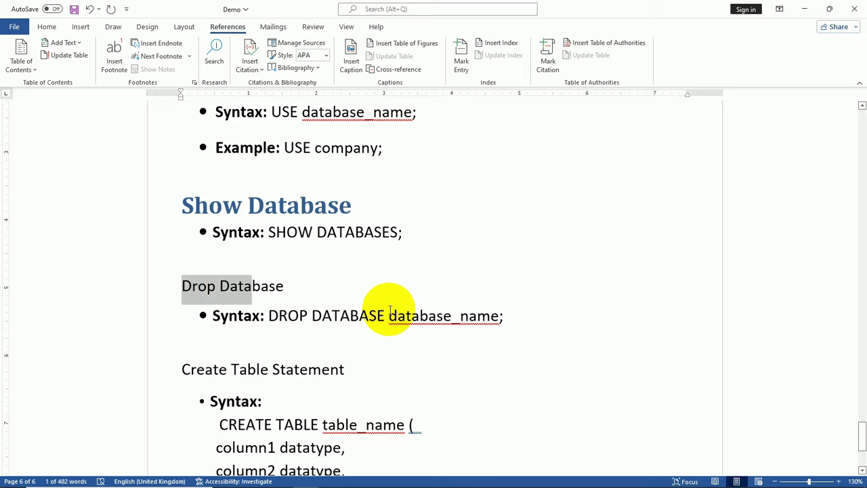
click(47, 27)
click(488, 57)
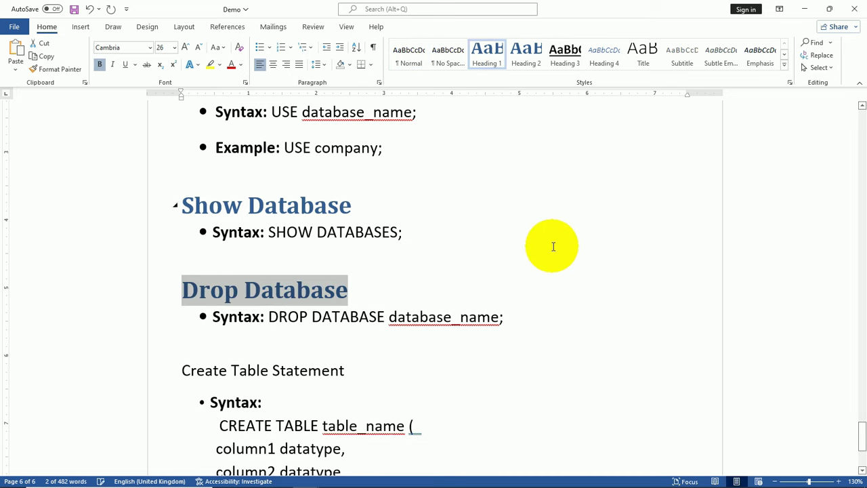
scroll(468, 224, down, 3)
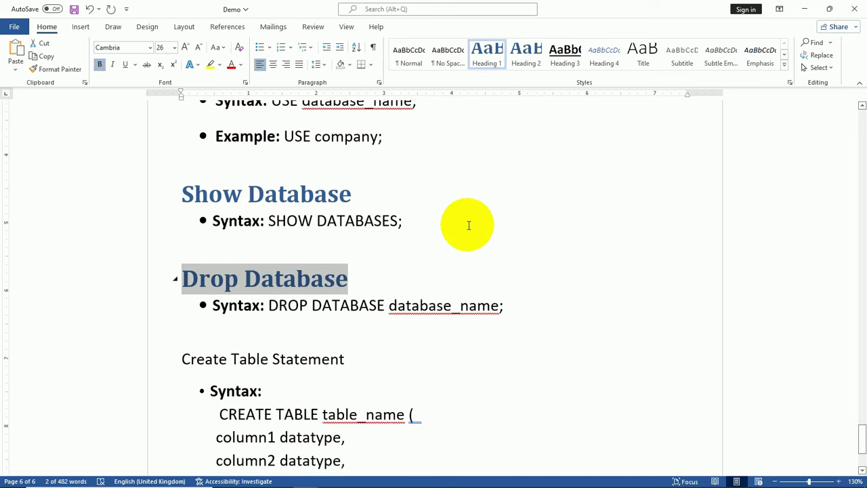
click(183, 272)
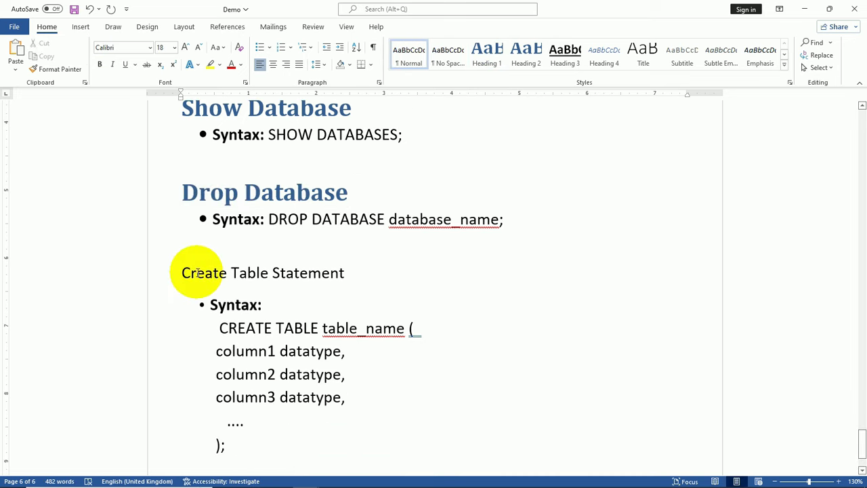
key(shift+Right)
key(shift+Right)
key(shift+Right)
key(shift+Right)
key(shift+Right)
key(shift+Right)
key(shift+Right)
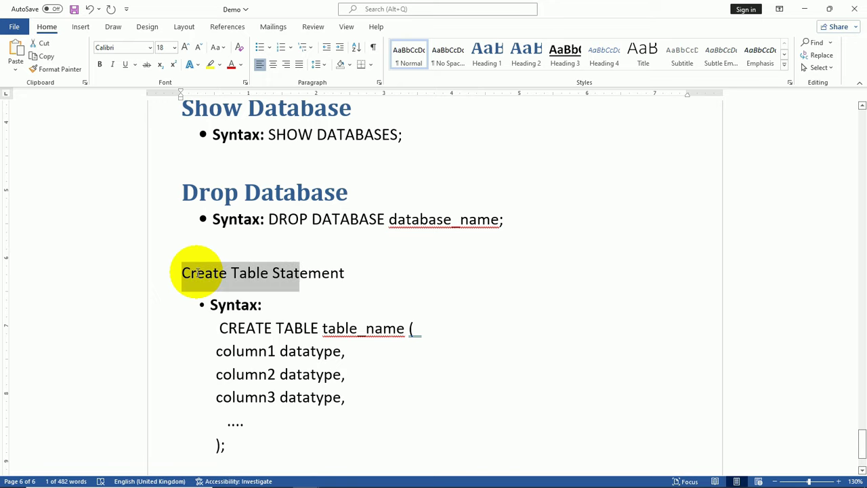
key(ctrl+alt+1)
key(Down)
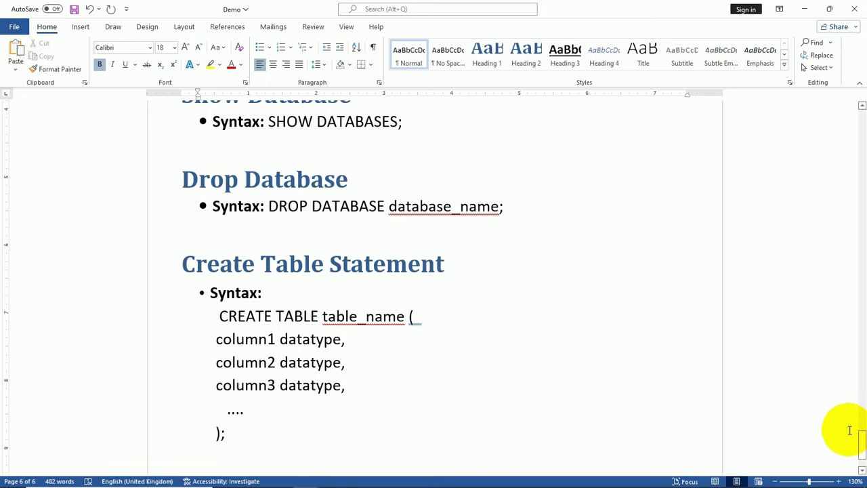
drag(862, 444, 862, 129)
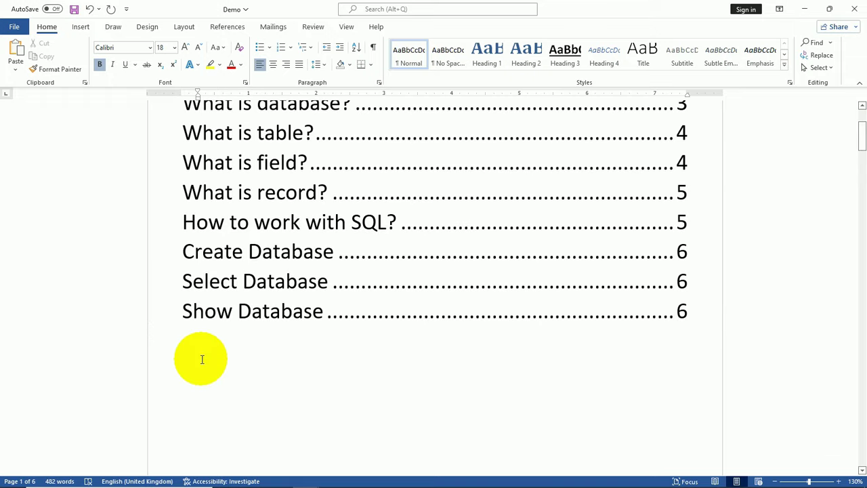
Step: Update the entire table of contents, then select its new 'Create Table Statement' entry
click(188, 343)
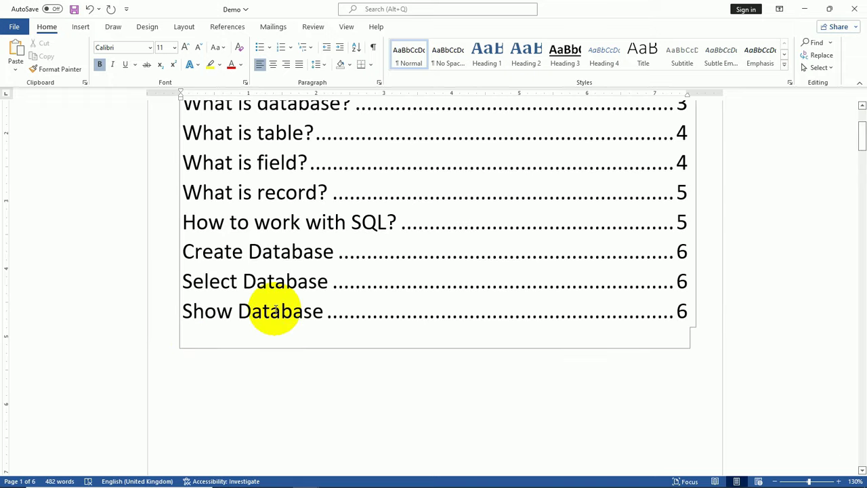
scroll(258, 310, up, 3)
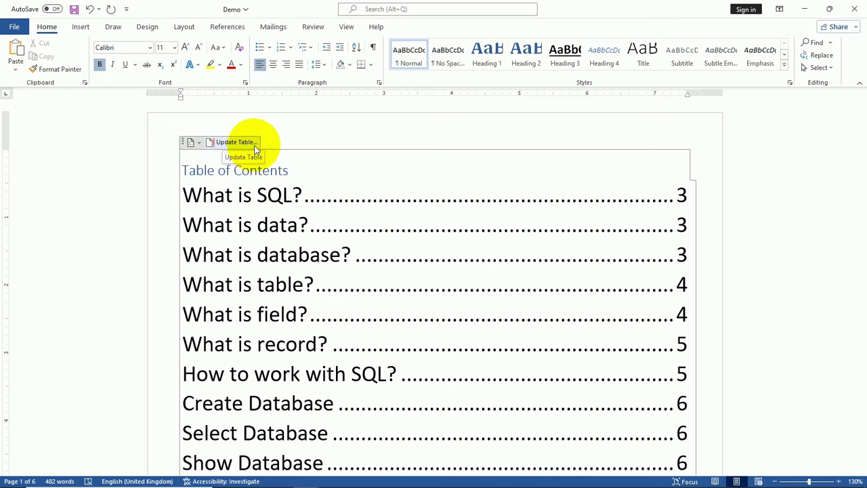
click(228, 27)
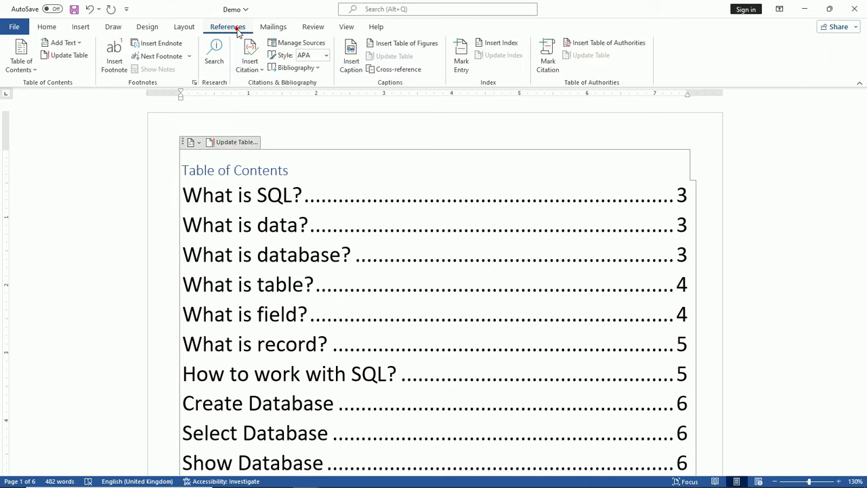
click(70, 55)
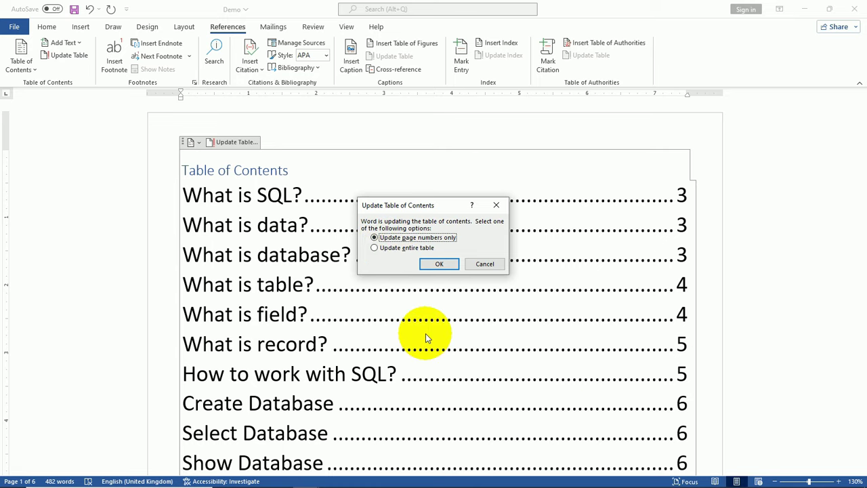
click(377, 248)
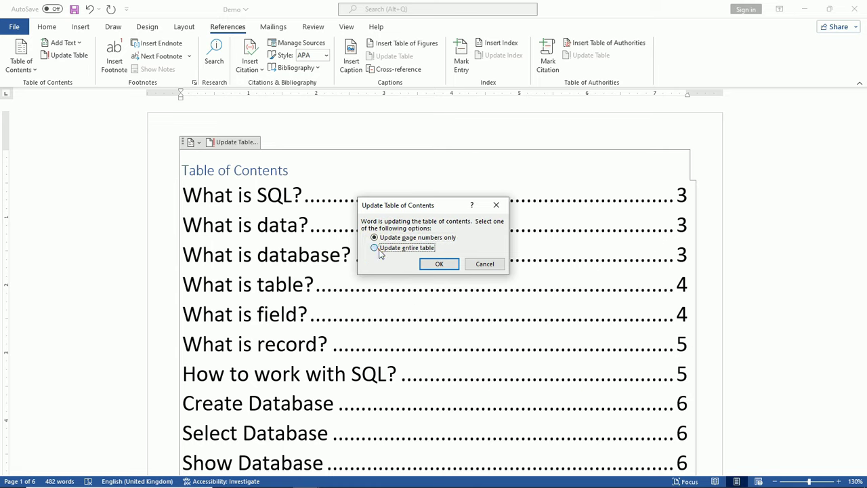
click(439, 264)
scroll(441, 267, down, 3)
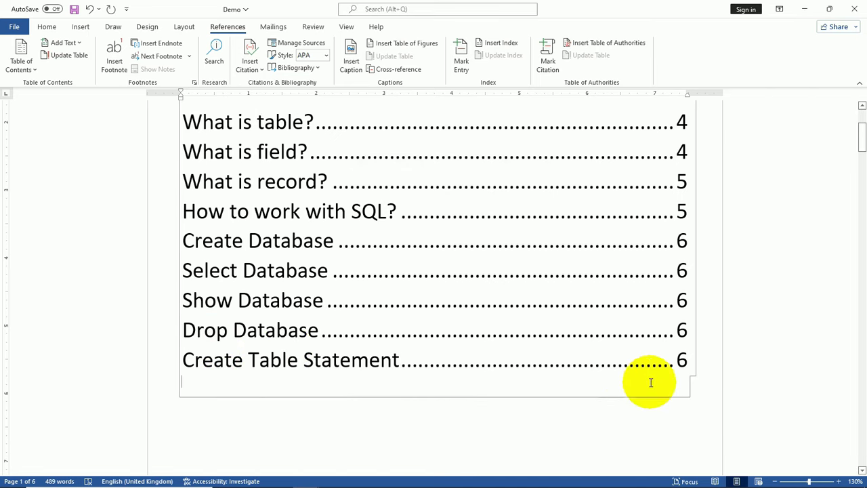
triple_click(684, 362)
Step: Check the 'Create Table Statement' link, then replace the contents with Show page numbers unchecked
ctrl+click(684, 361)
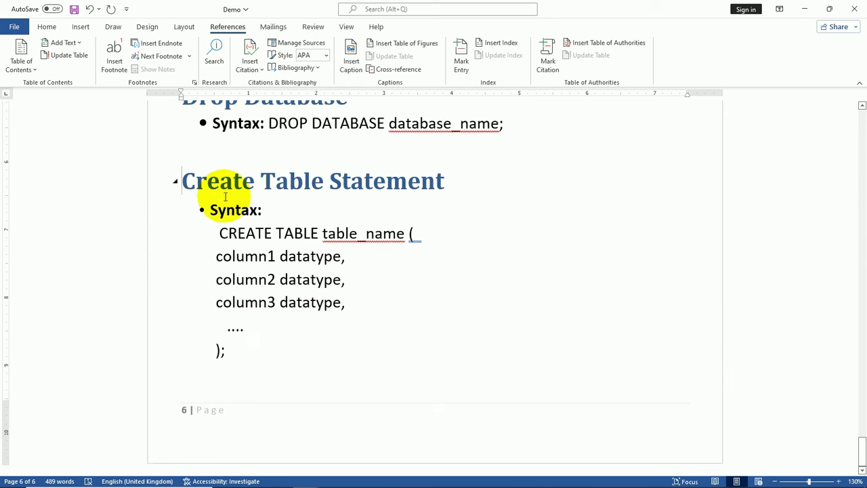
key(alt+Left)
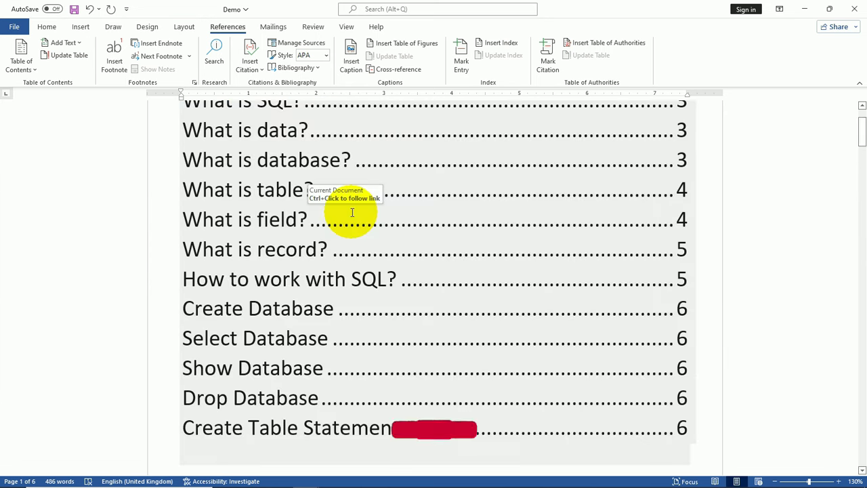
click(27, 69)
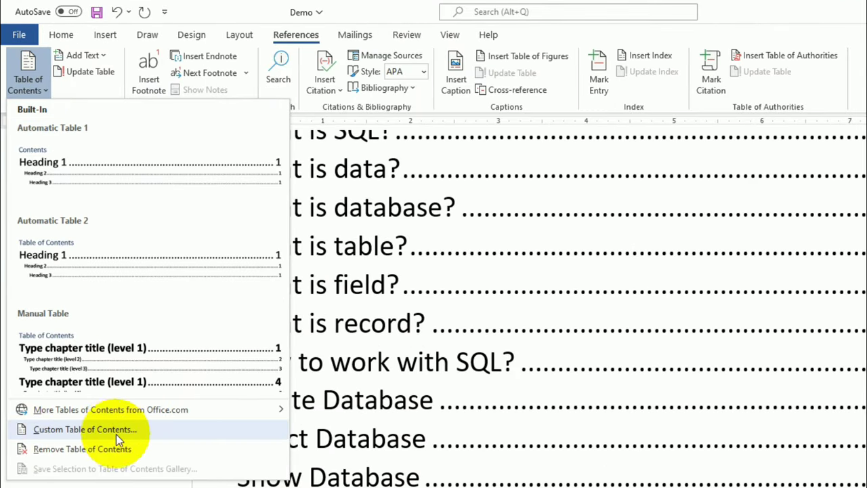
click(148, 433)
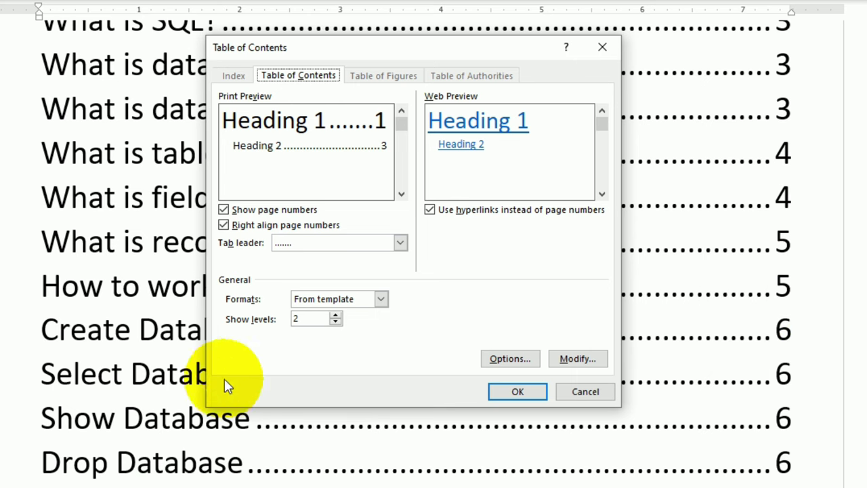
click(225, 210)
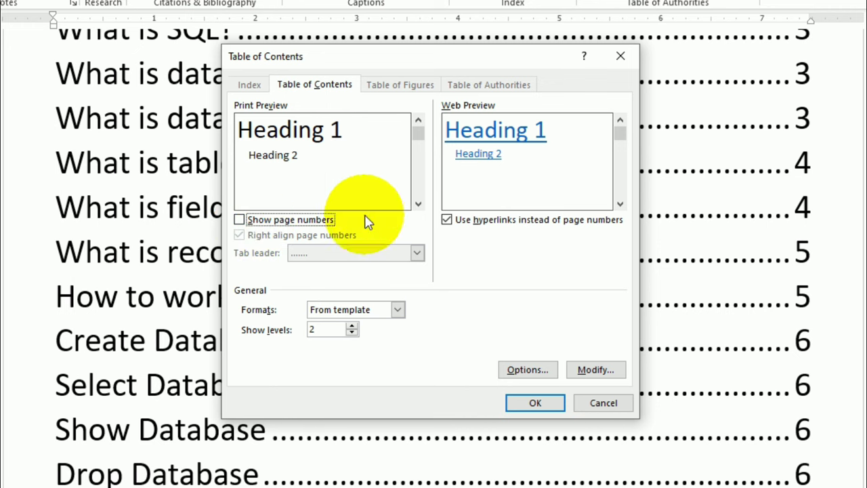
click(521, 401)
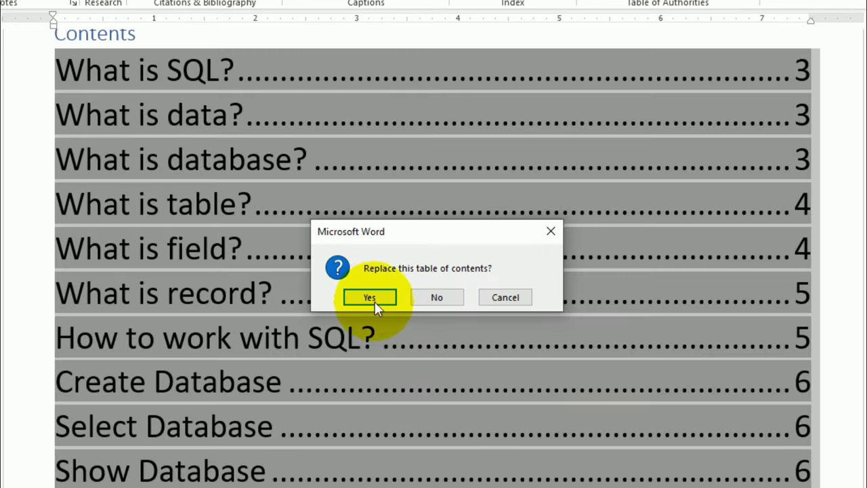
click(370, 297)
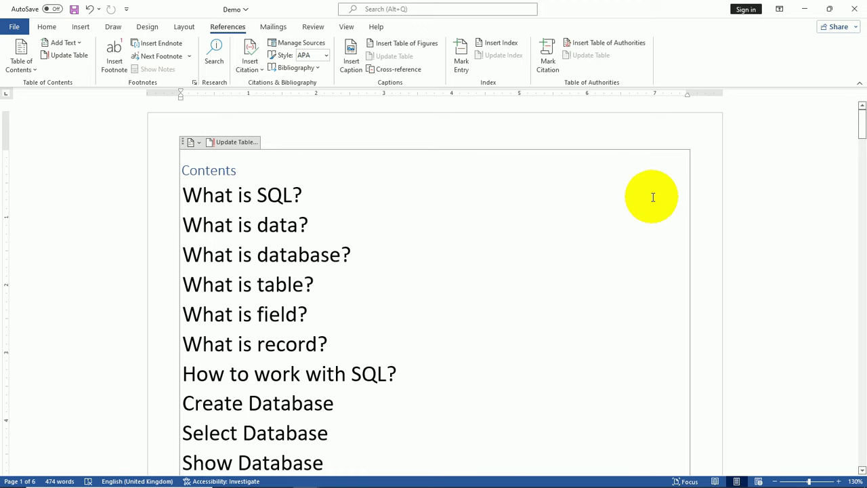
Step: Replace the table of contents via Custom settings with page numbers and Show levels 2
click(20, 63)
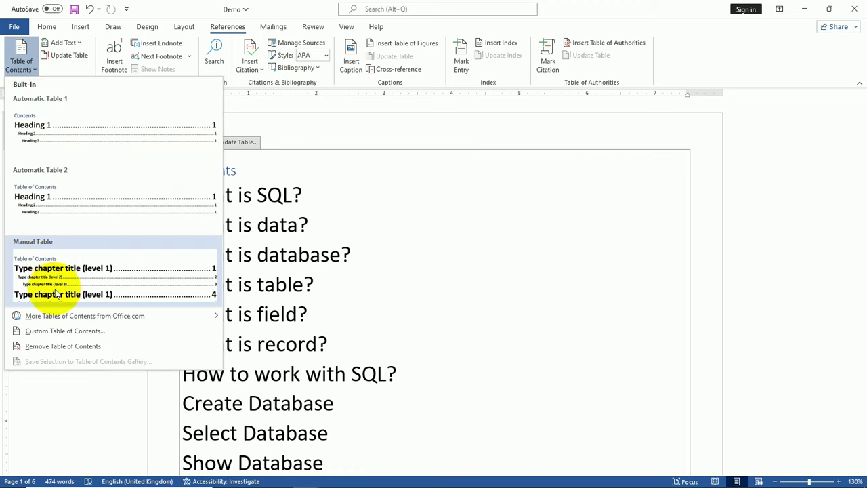
click(58, 330)
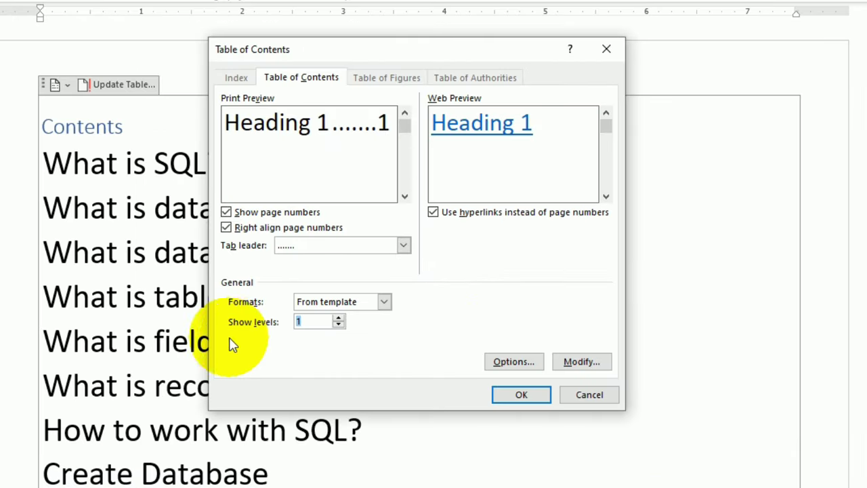
click(380, 303)
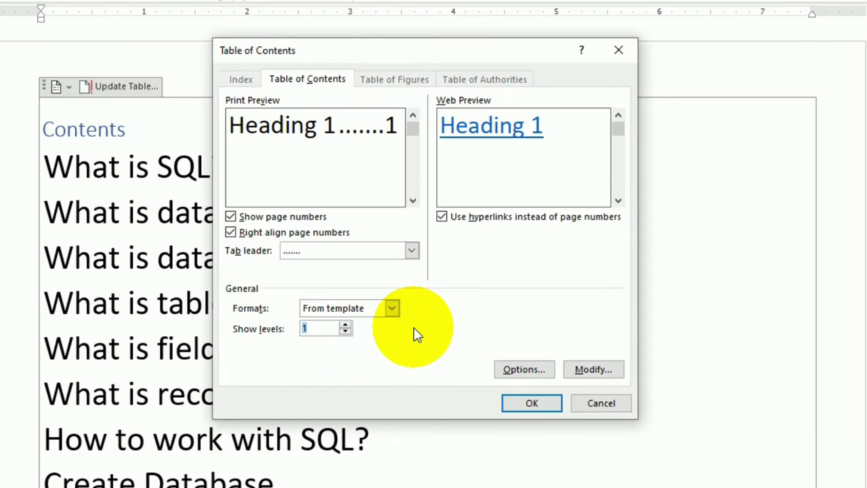
click(345, 326)
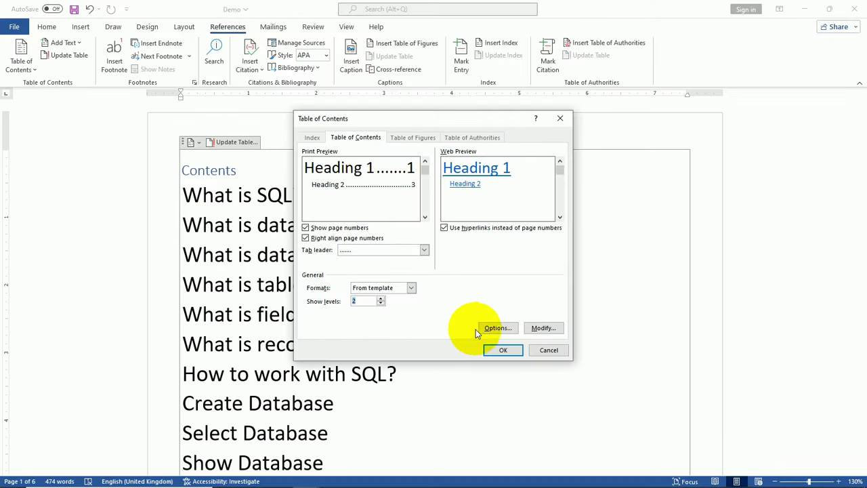
click(498, 352)
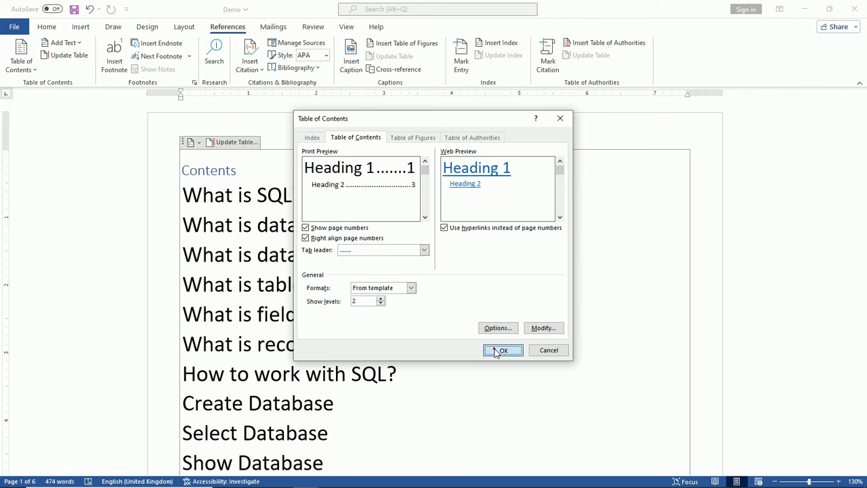
click(405, 280)
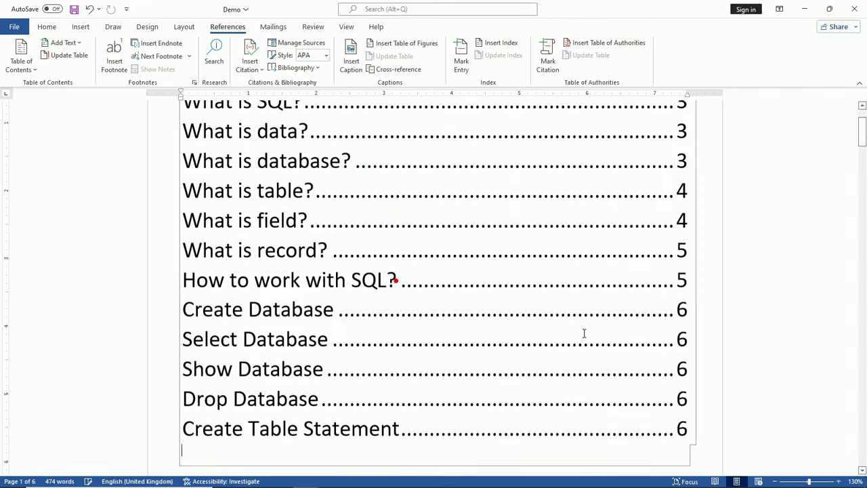
scroll(582, 332, down, 2)
Step: Apply Heading 2 to the sentence 'Data is a collection of information.'
scroll(582, 332, down, 3)
drag(862, 193, 862, 269)
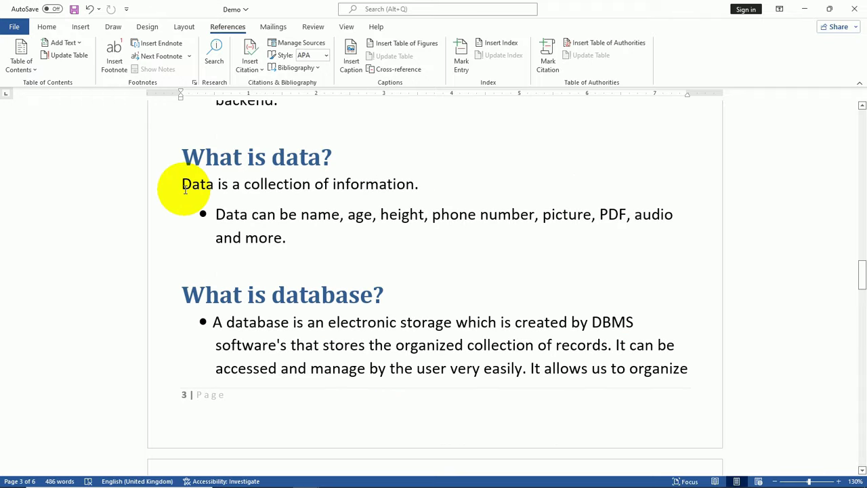
click(183, 185)
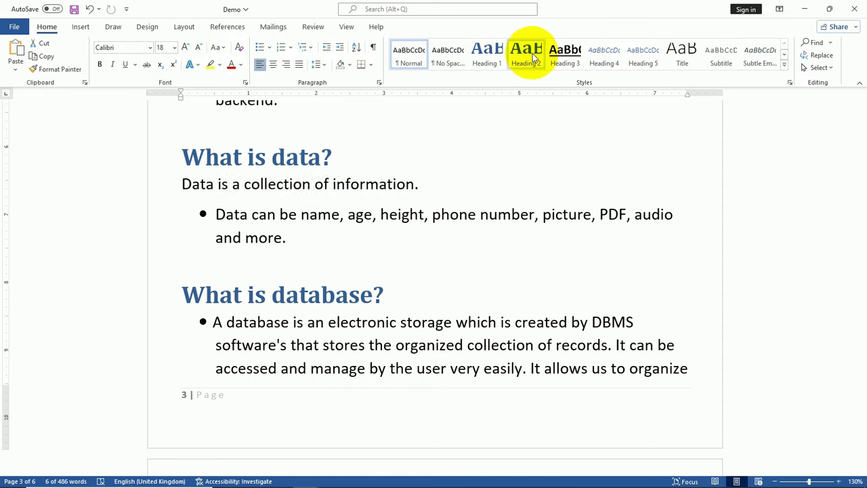
click(532, 55)
Step: Update the entire table of contents so the Data sentence appears
scroll(347, 284, up, 15)
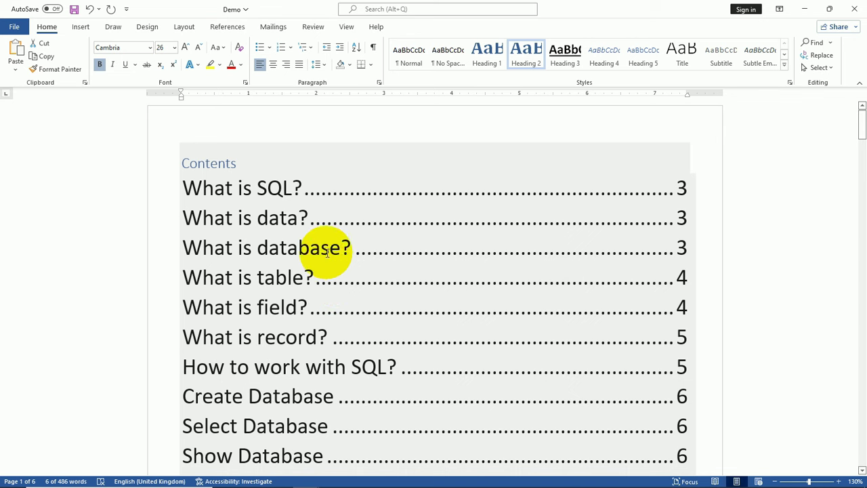
click(205, 134)
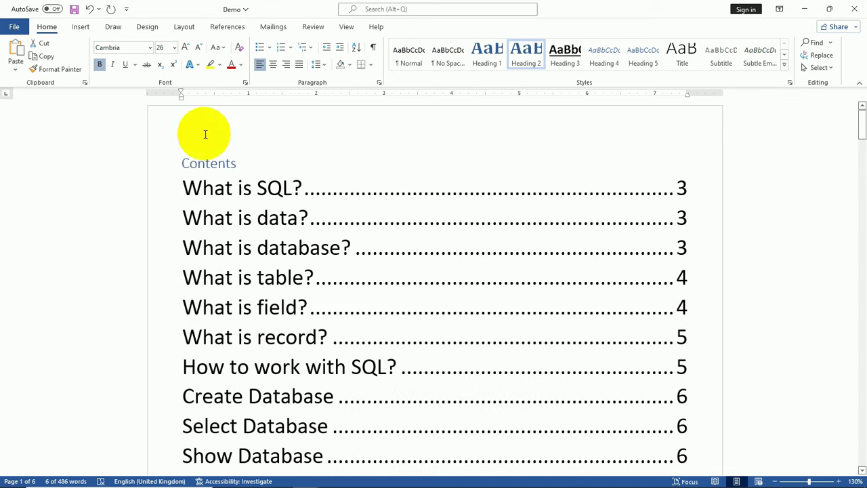
click(227, 27)
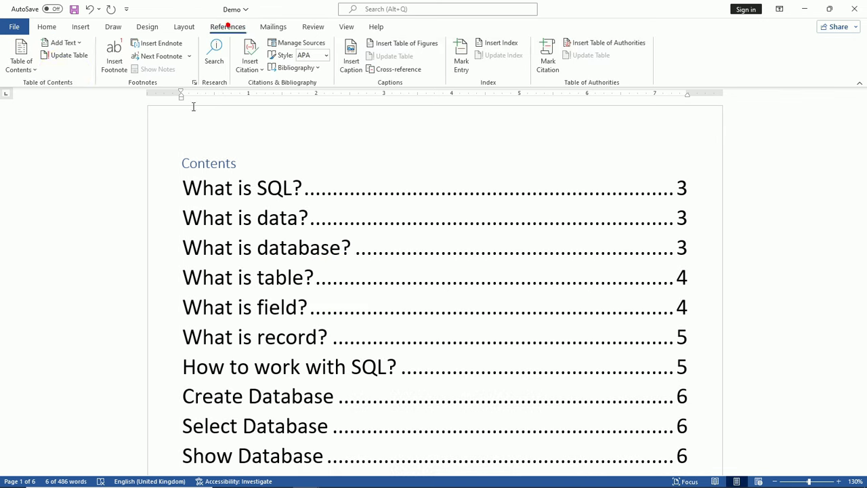
click(62, 60)
key(Down)
click(442, 267)
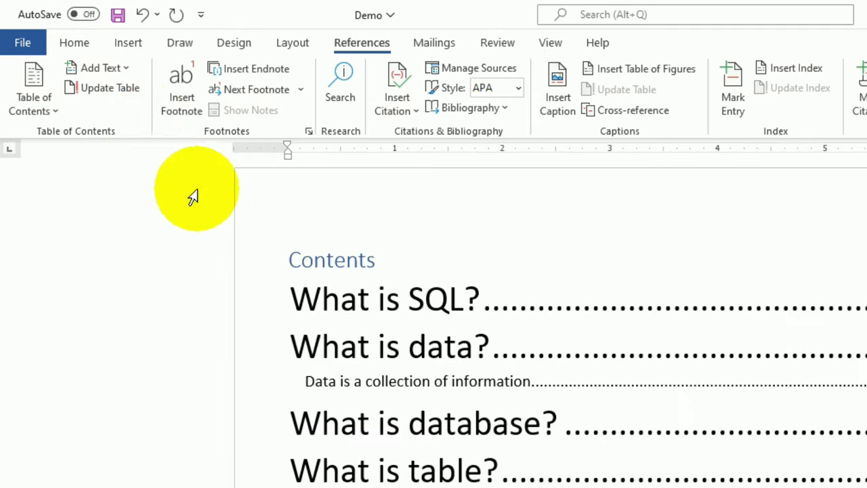
Step: Change the Data sentence's contents level and update the table of contents again
click(106, 69)
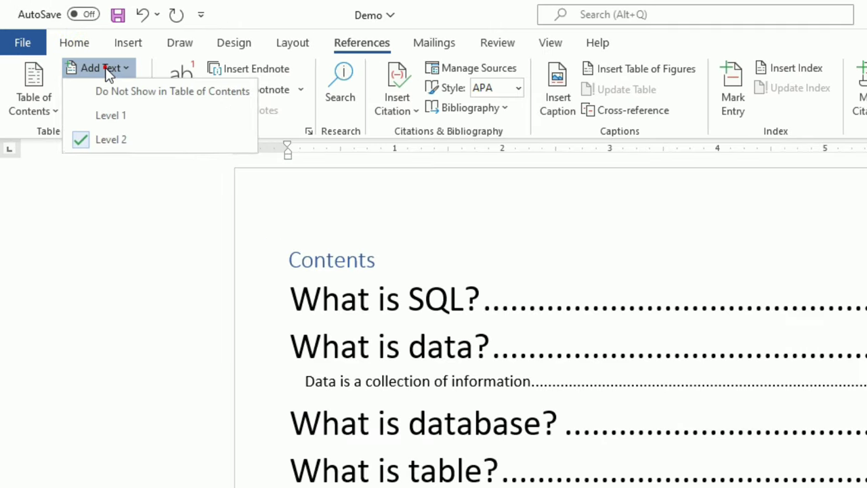
click(130, 112)
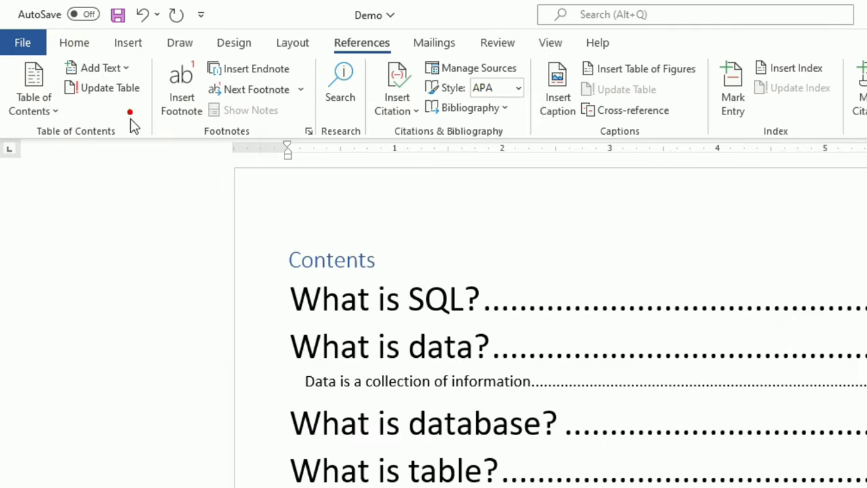
click(132, 89)
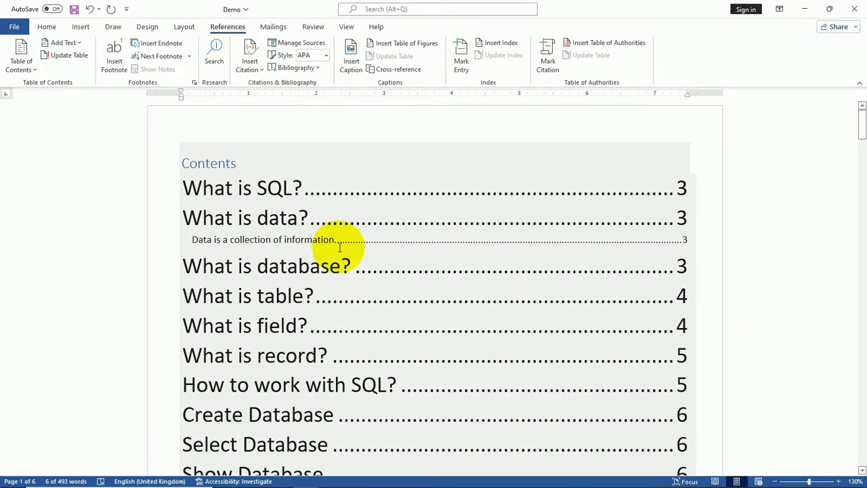
click(21, 60)
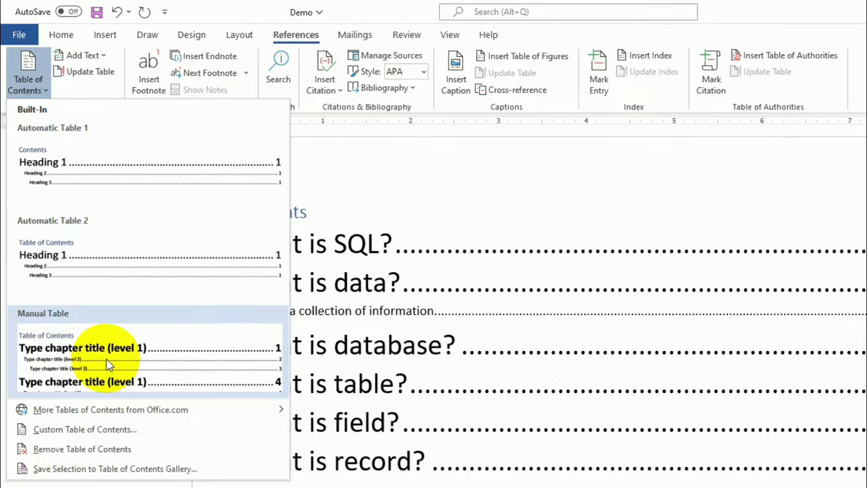
Step: Open the Custom Table of Contents dialog and close it without changes
click(104, 431)
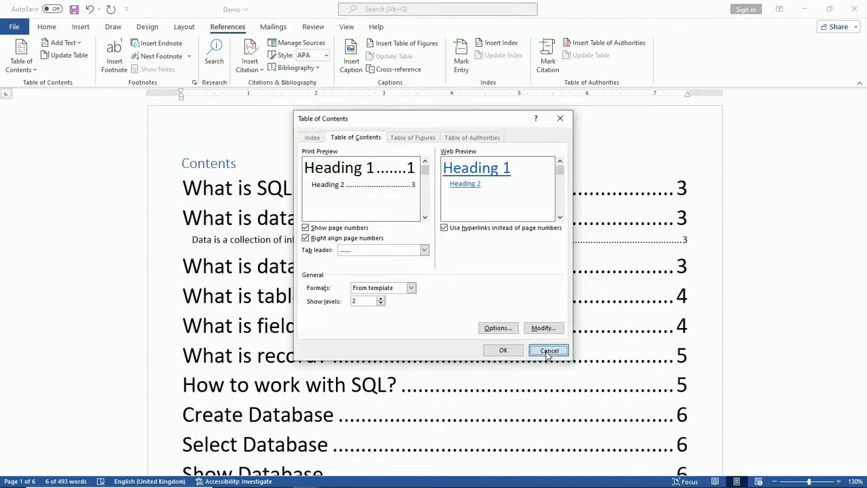
click(526, 398)
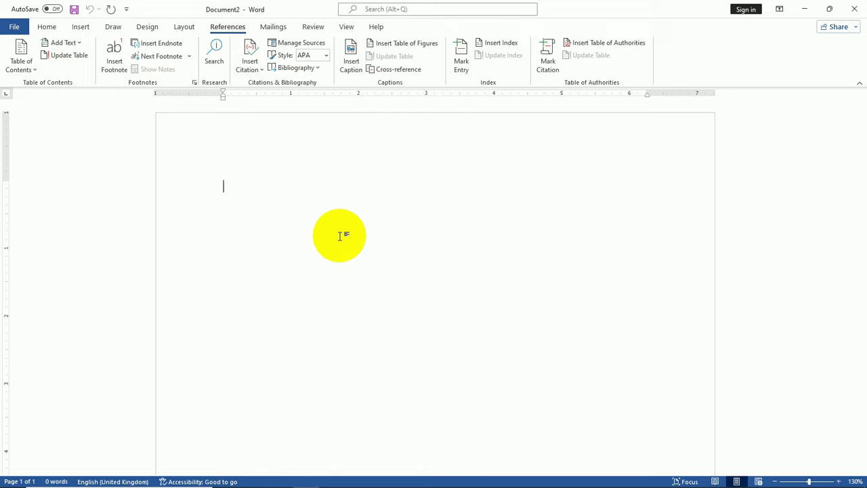
Step: Enter =rand(4) to generate four paragraphs of sample text
text(=rand)
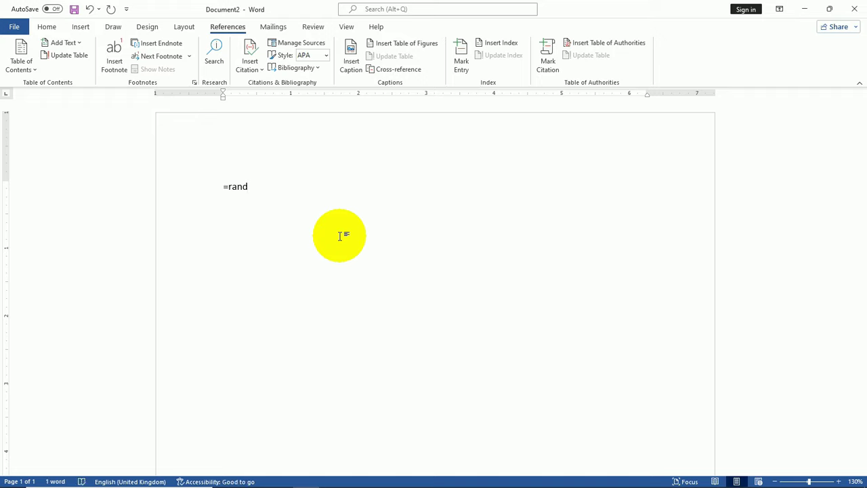
text((4)
text())
key(Return)
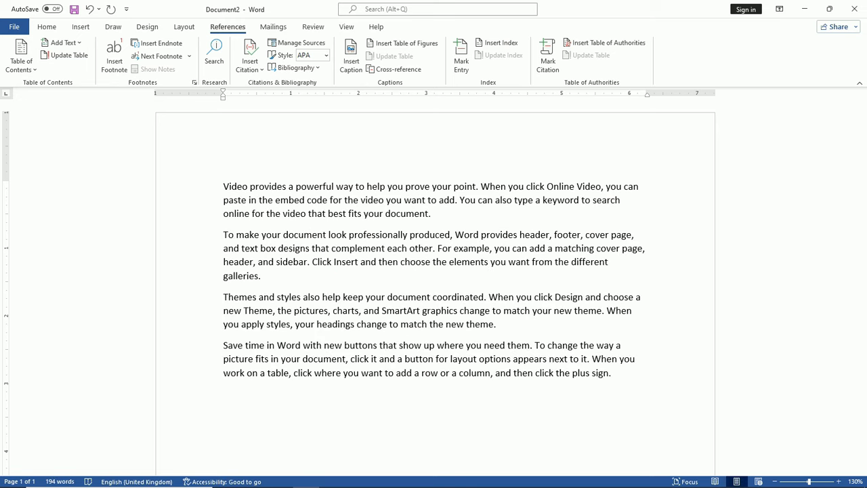
scroll(223, 202, up, 5)
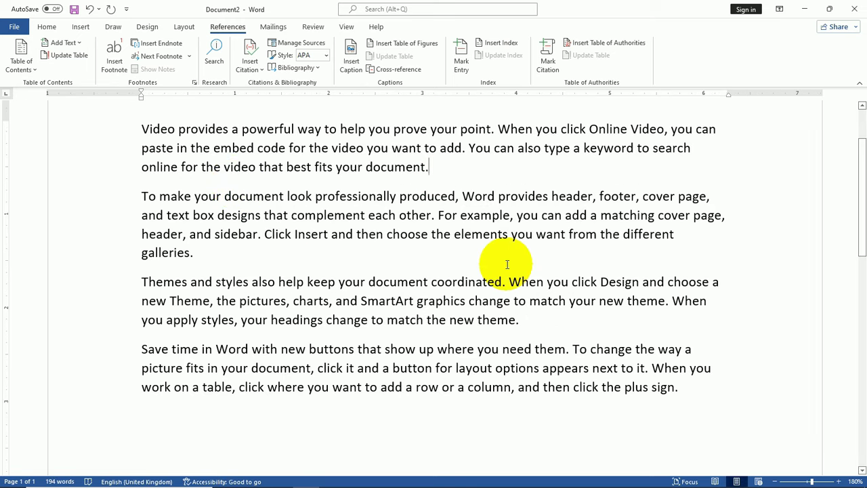
Step: Insert footnote 1 right after 'galleries.' in the second paragraph
click(195, 255)
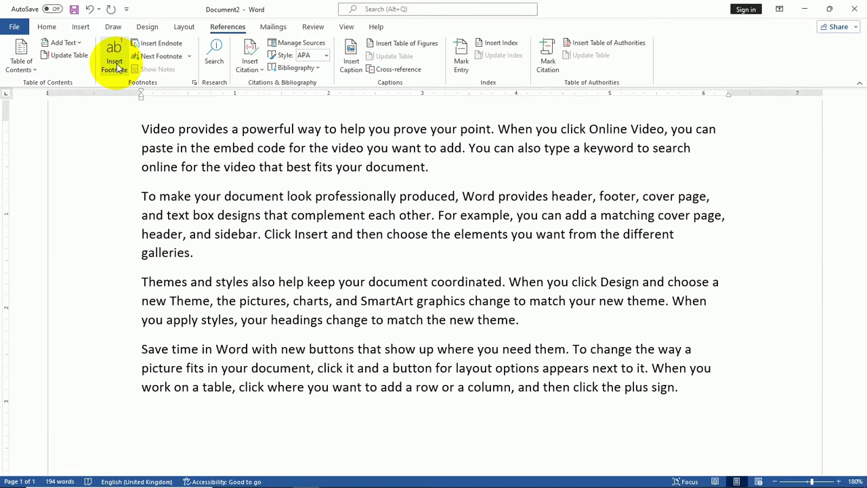
click(226, 246)
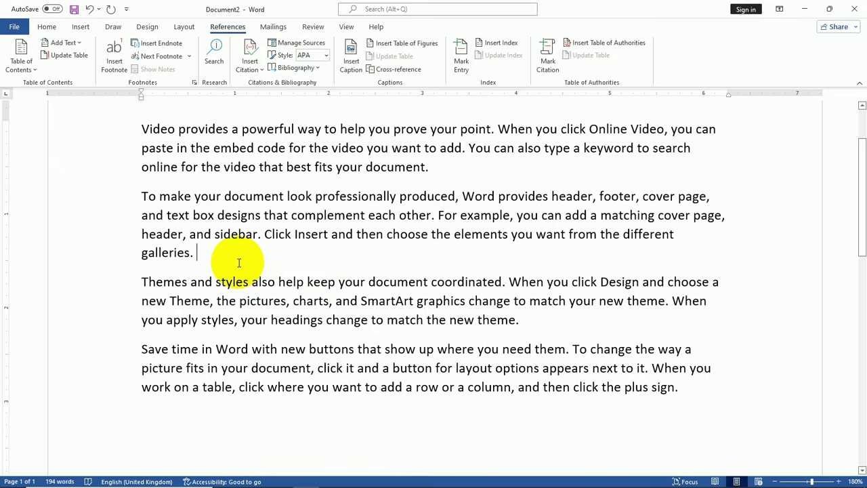
click(125, 54)
Step: Scroll down to view the empty footnote at the page bottom, then back up
scroll(316, 314, up, 5)
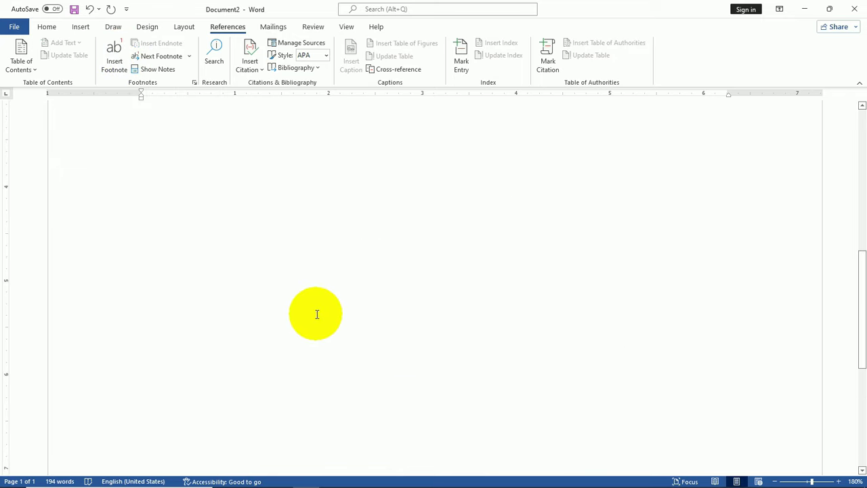
scroll(316, 314, up, 3)
scroll(316, 314, up, 4)
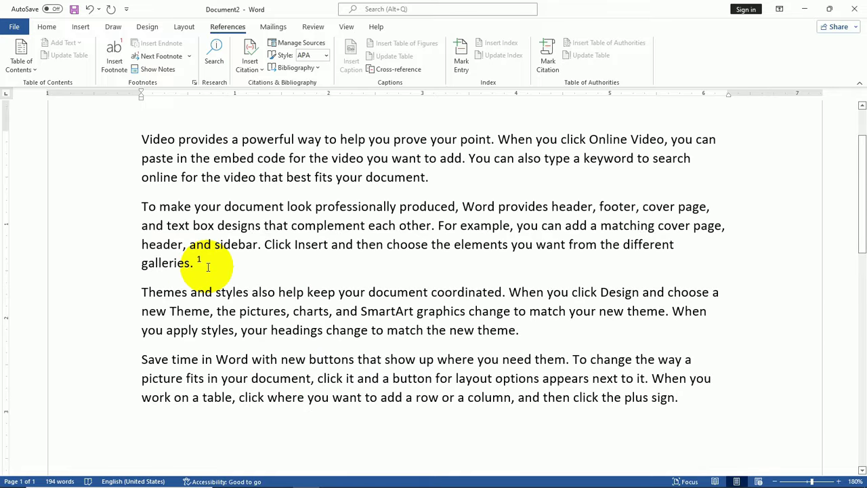
scroll(310, 262, down, 1)
scroll(296, 267, down, 5)
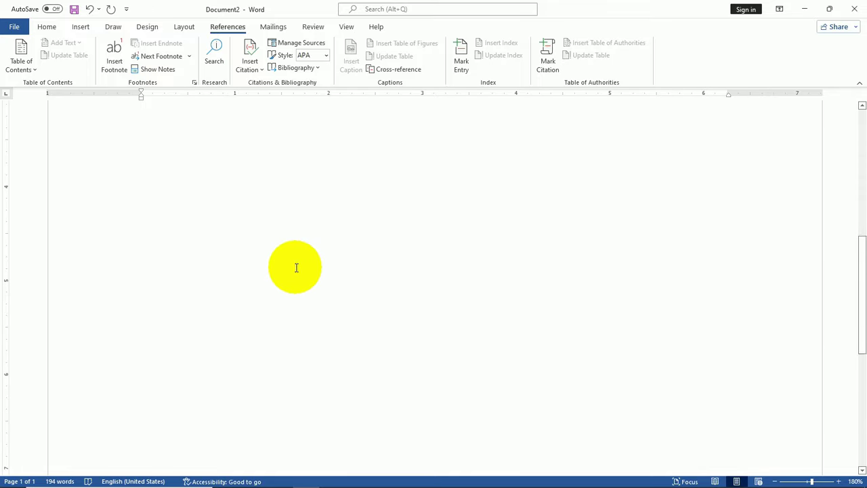
scroll(296, 268, down, 3)
scroll(213, 363, down, 1)
scroll(208, 360, up, 2)
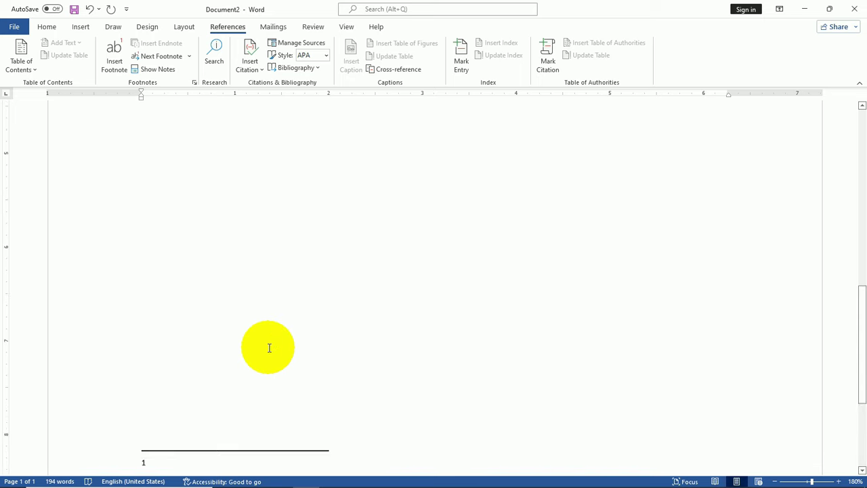
scroll(269, 347, up, 5)
scroll(269, 347, up, 3)
scroll(271, 346, up, 3)
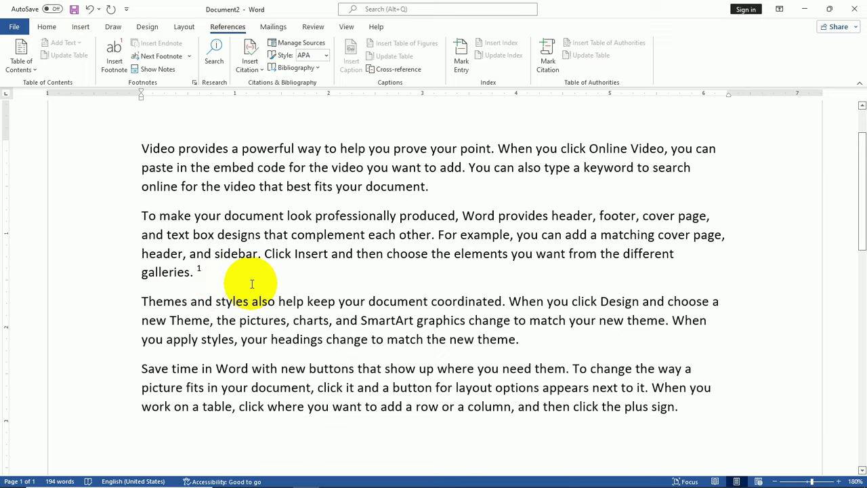
Step: Type 'I will check this' as the text of footnote 1
scroll(252, 283, down, 5)
scroll(252, 283, down, 5)
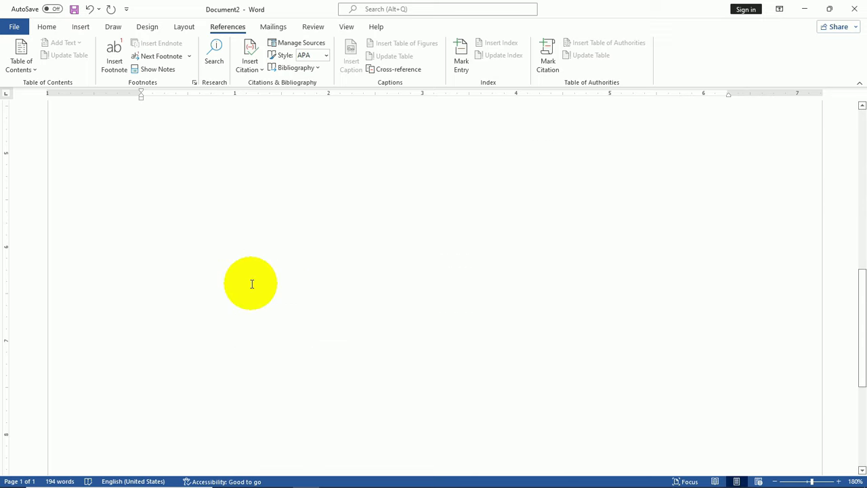
scroll(228, 319, down, 3)
click(154, 395)
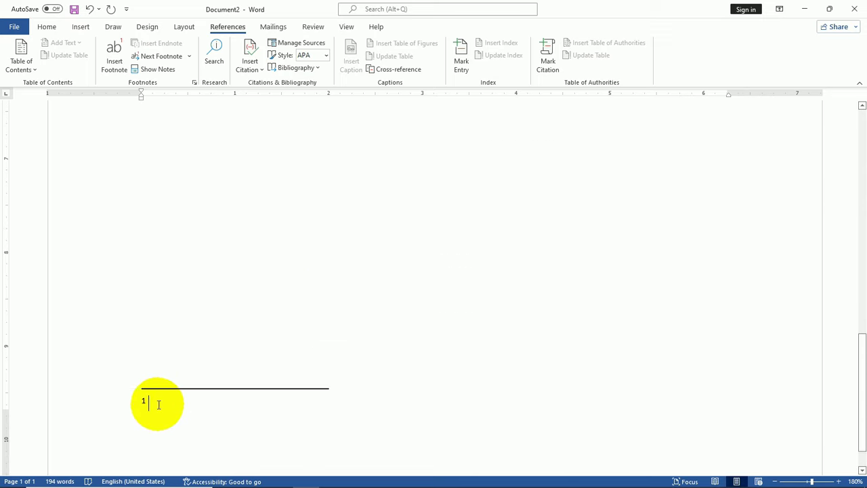
scroll(187, 406, down, 1)
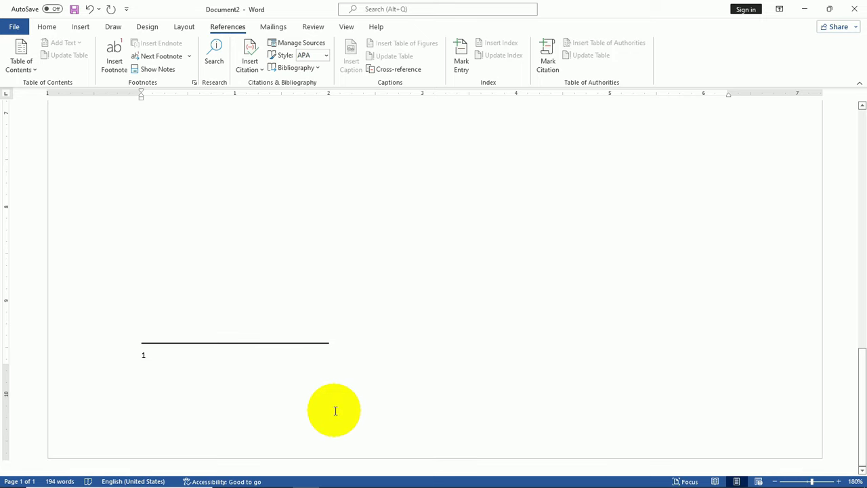
scroll(350, 363, up, 5)
scroll(240, 297, up, 5)
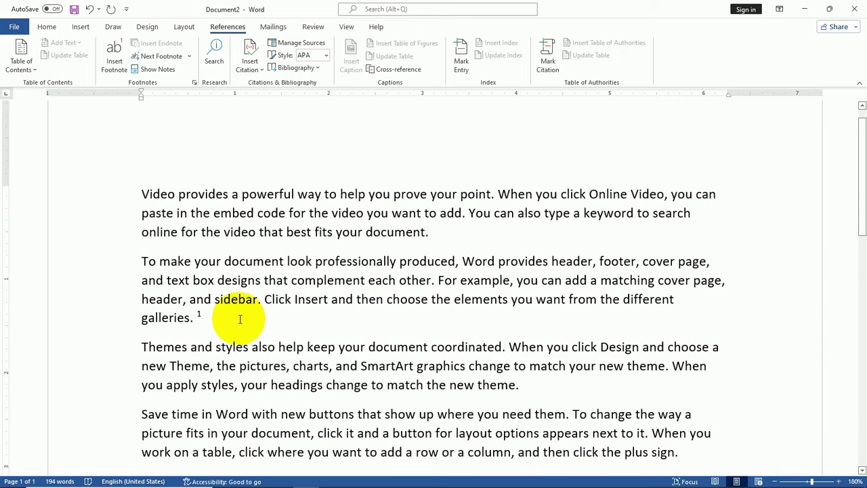
scroll(241, 316, down, 10)
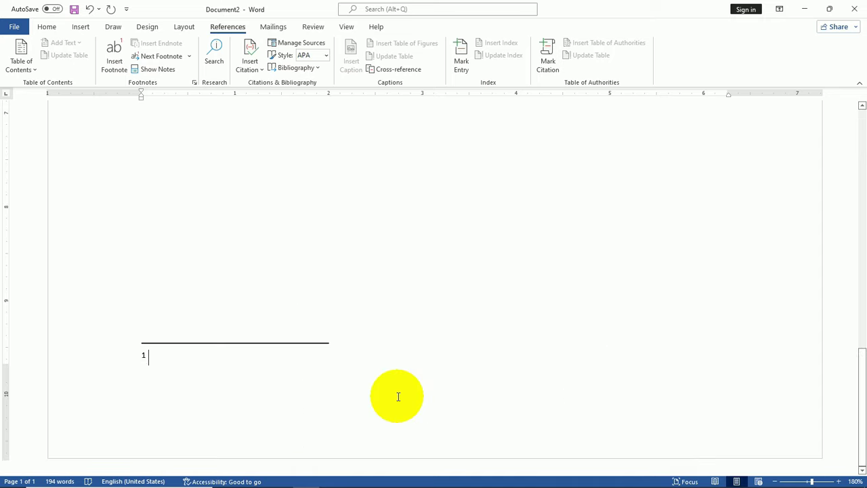
text(I w)
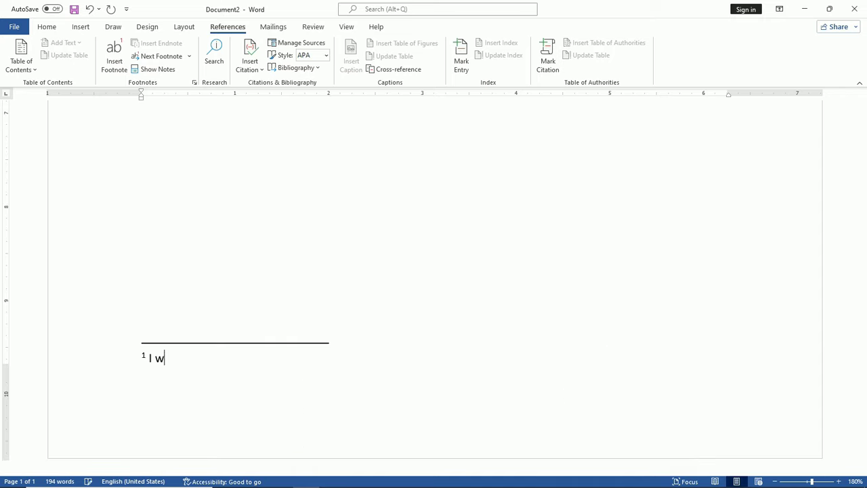
text(ill check this)
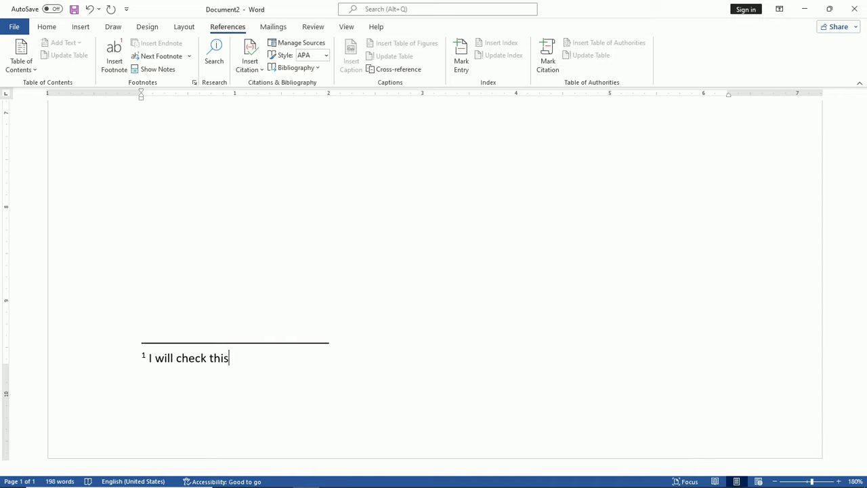
scroll(352, 386, up, 5)
scroll(352, 387, up, 4)
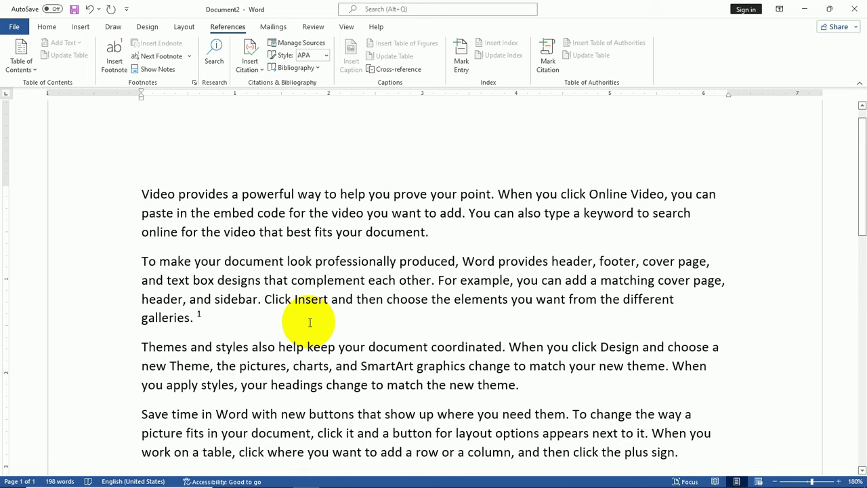
click(200, 315)
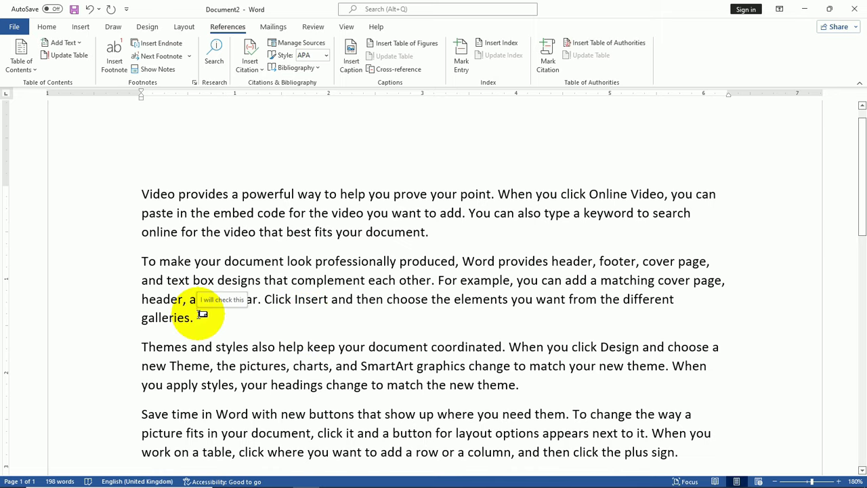
click(197, 315)
double_click(200, 315)
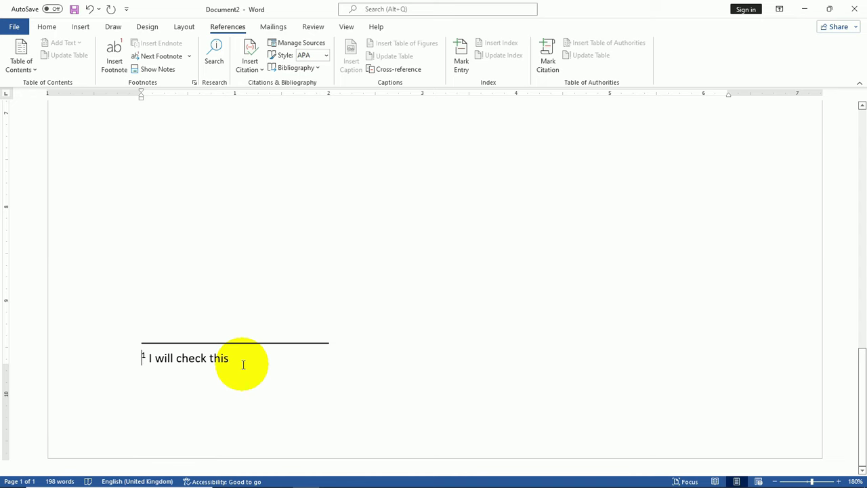
scroll(241, 362, up, 5)
scroll(237, 360, up, 5)
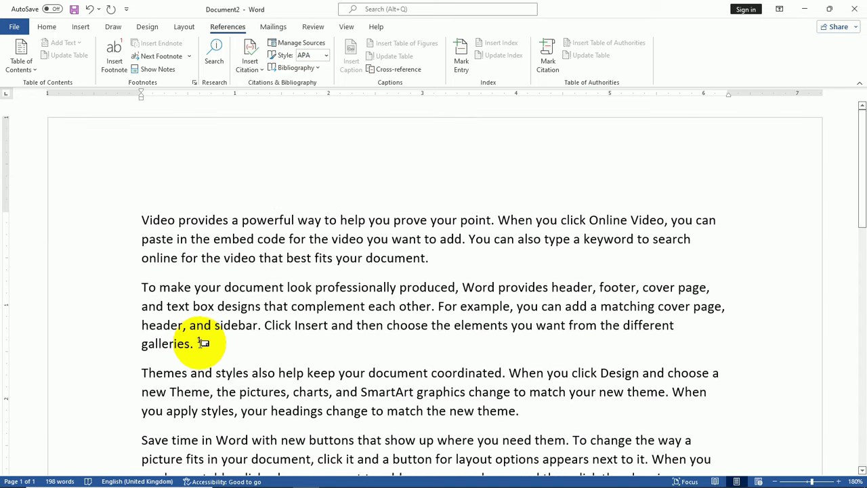
mouse_move(202, 341)
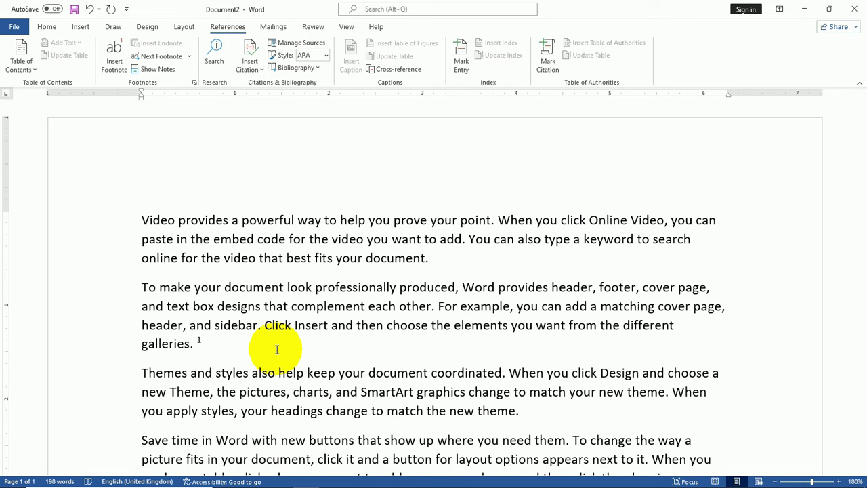
Step: Place the insertion point right after 'new theme.' at the end of the third paragraph
scroll(281, 363, down, 3)
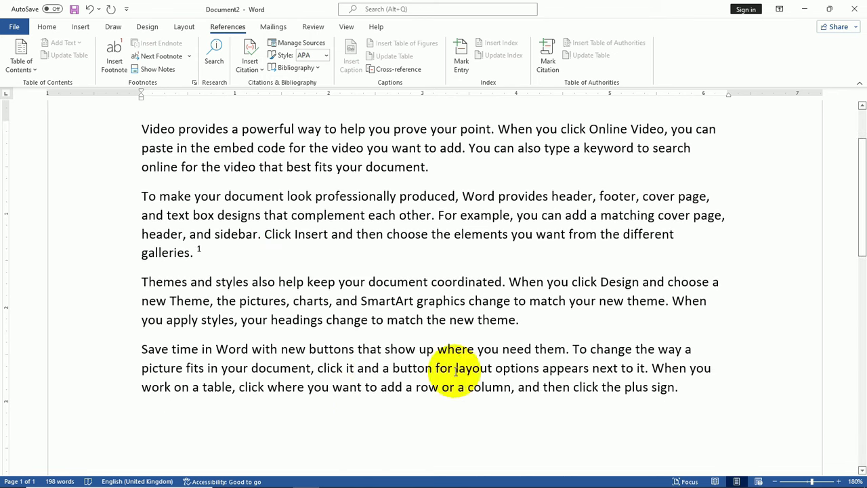
click(523, 322)
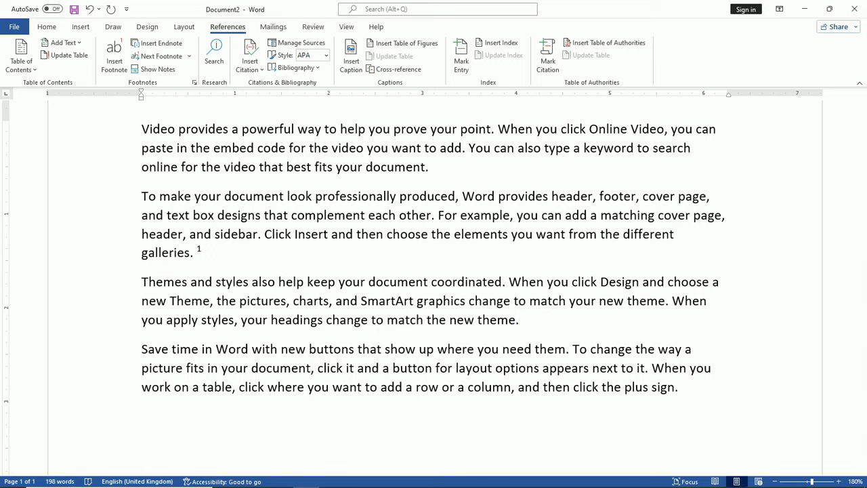
click(123, 77)
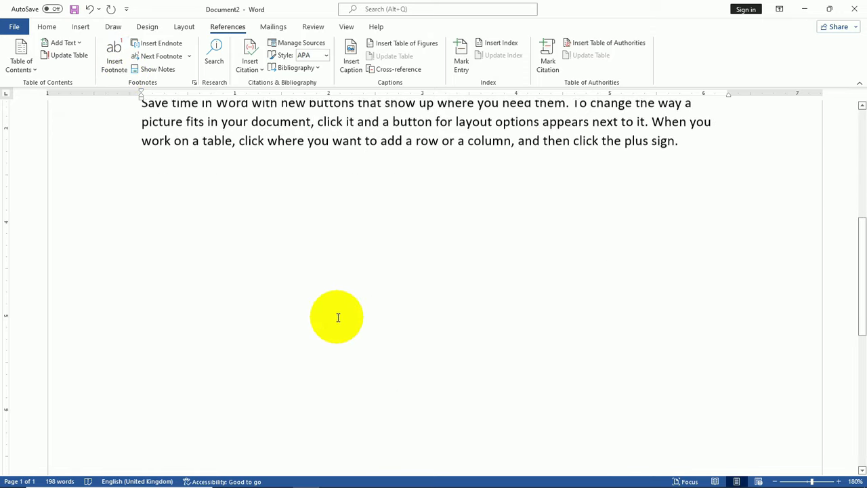
scroll(391, 378, up, 10)
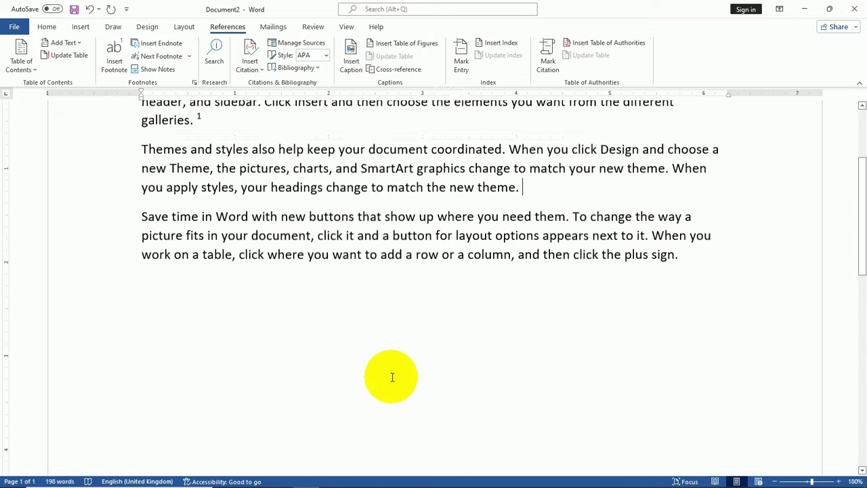
click(521, 335)
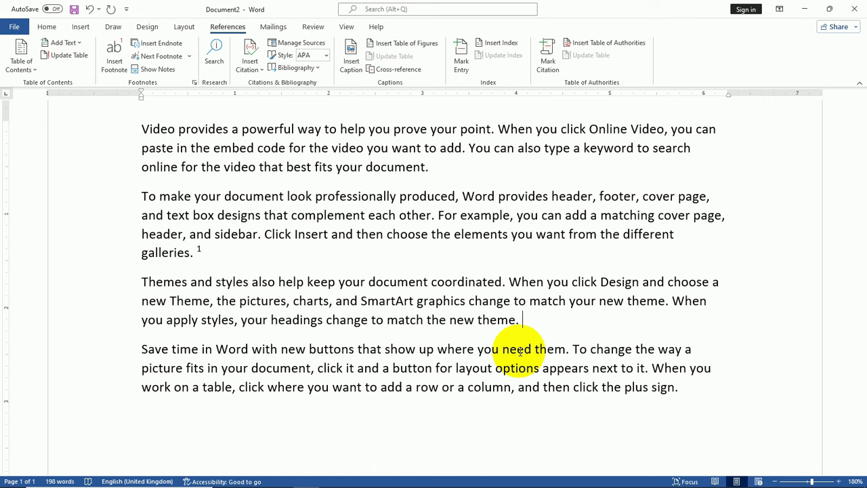
scroll(181, 401, down, 3)
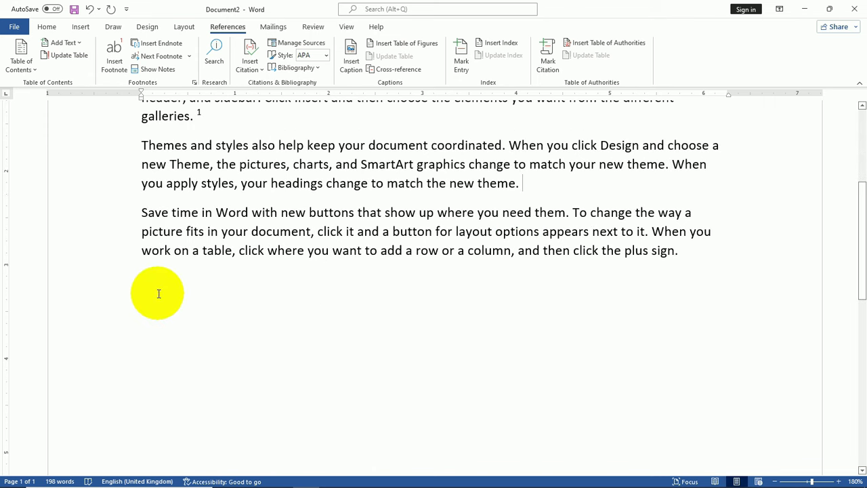
click(161, 290)
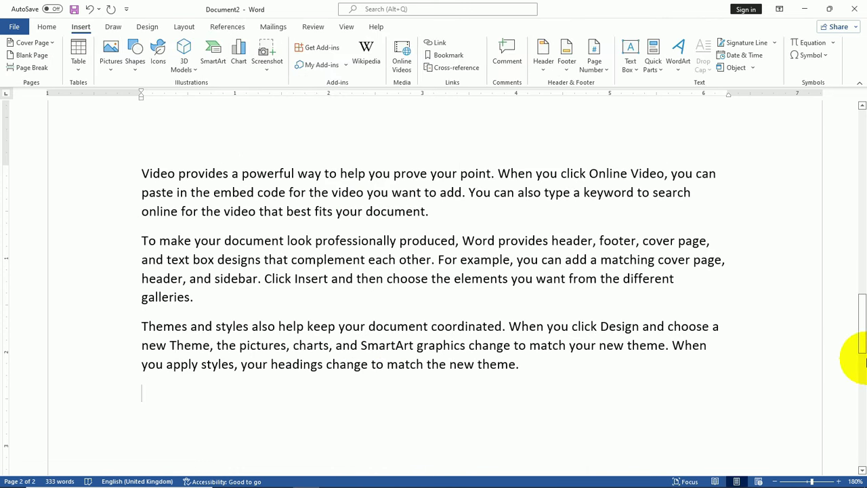
drag(865, 362, 860, 178)
click(545, 222)
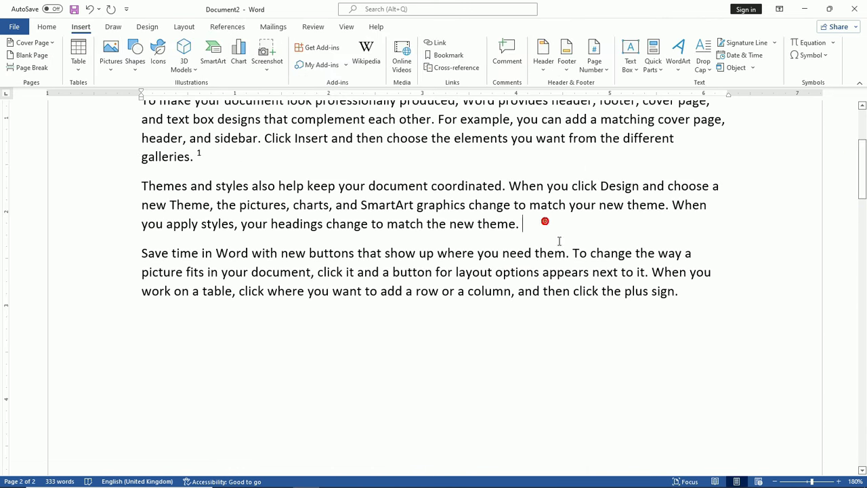
click(227, 27)
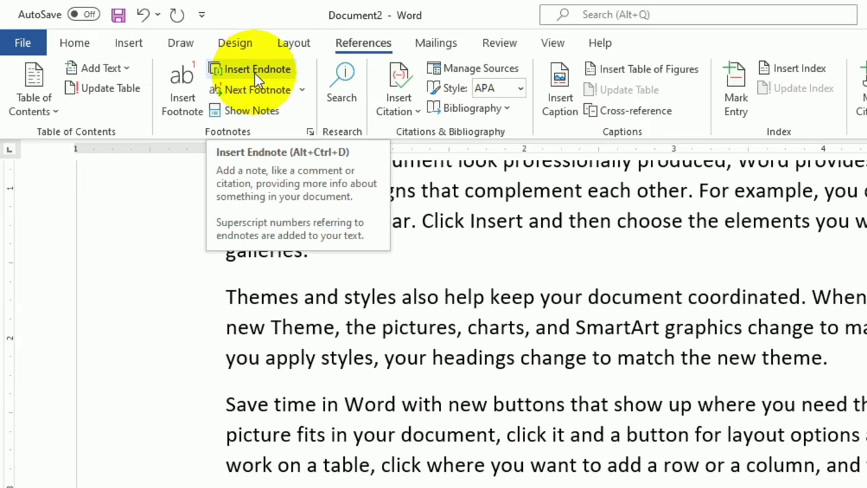
Step: Insert an endnote after 'new theme.' reading 'I will check this'
click(254, 73)
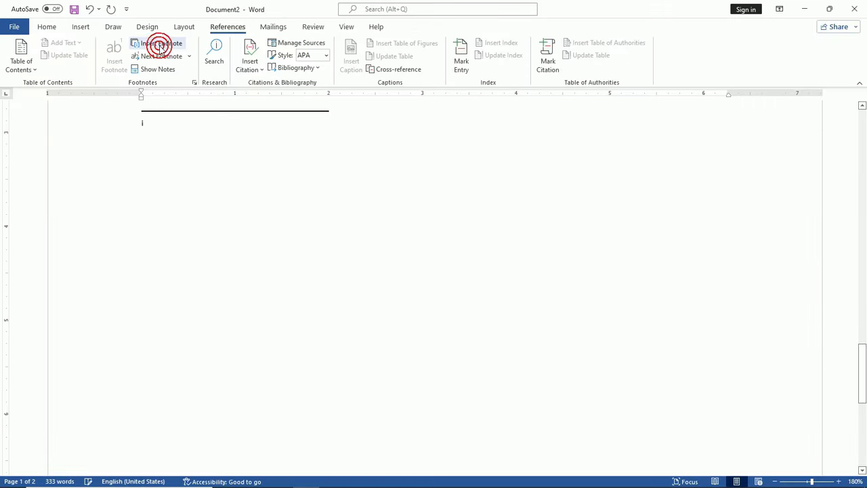
mouse_move(862, 366)
mouse_down()
mouse_move(861, 401)
mouse_move(862, 316)
mouse_up()
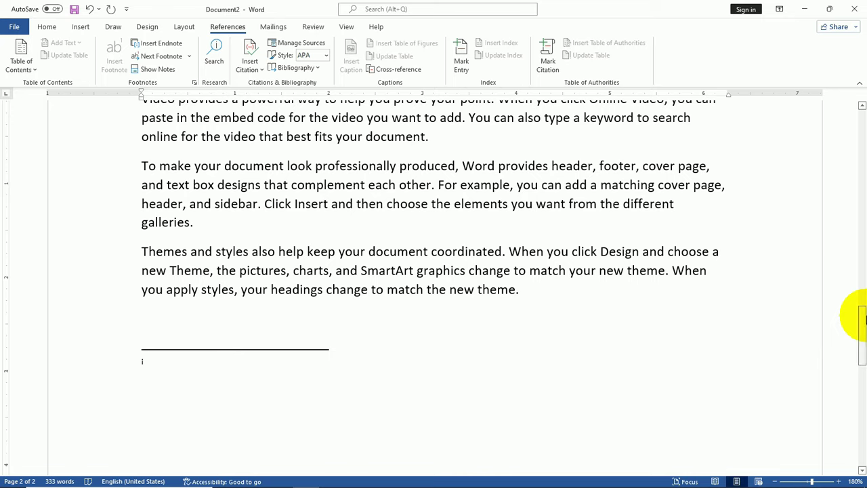
click(265, 367)
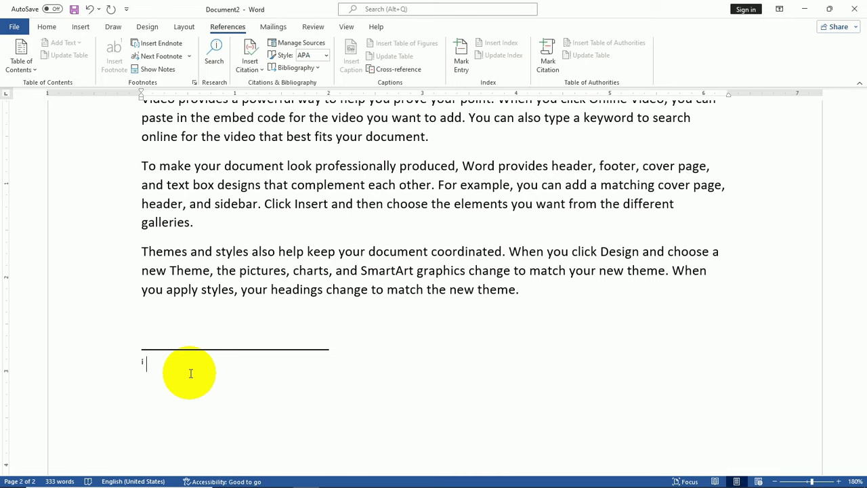
text(T)
key(BackSpace)
text(I will check th)
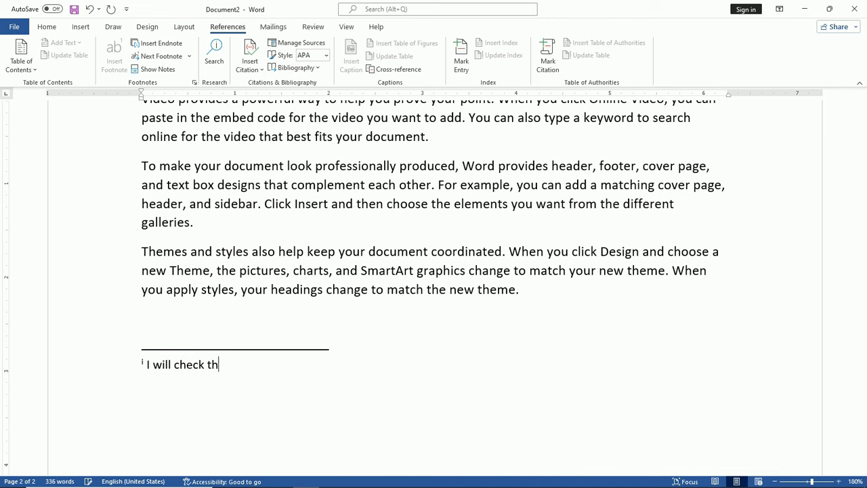
text(is)
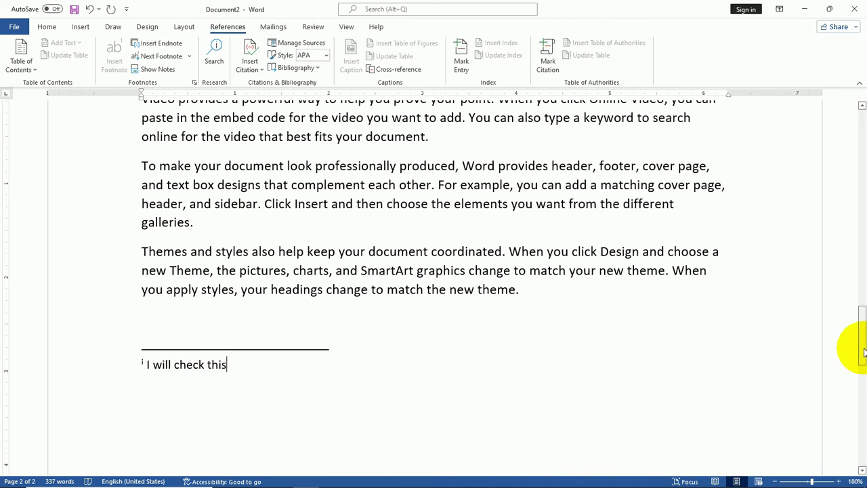
drag(860, 365, 859, 156)
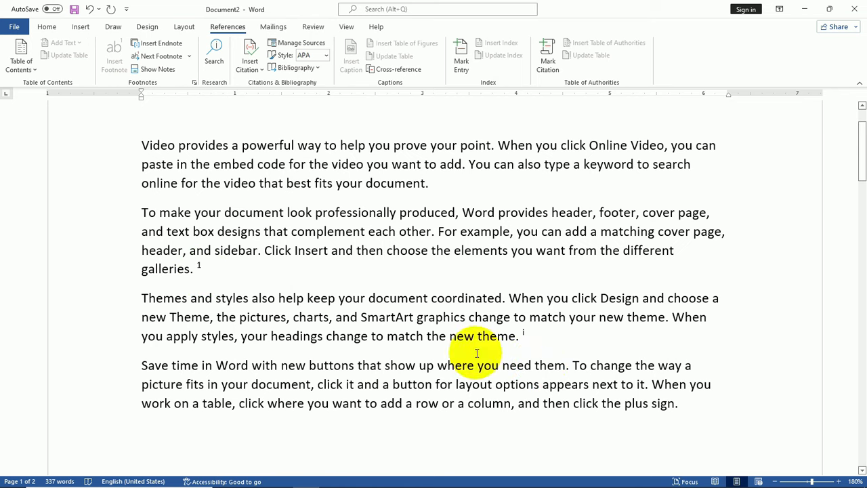
Step: Step to the next note reference, then open the Show Notes dialog
mouse_move(528, 334)
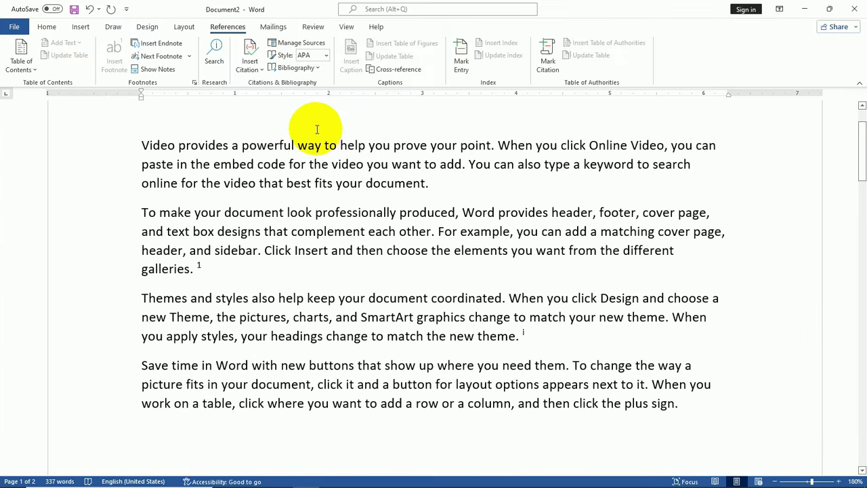
click(168, 58)
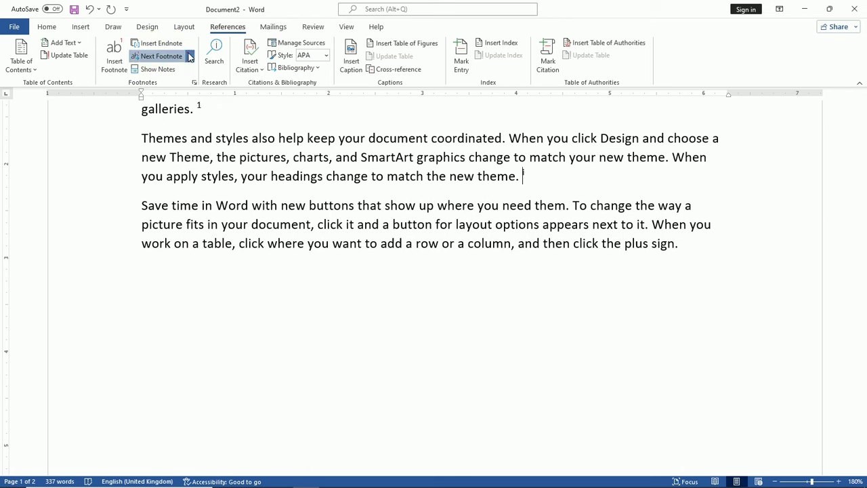
click(189, 56)
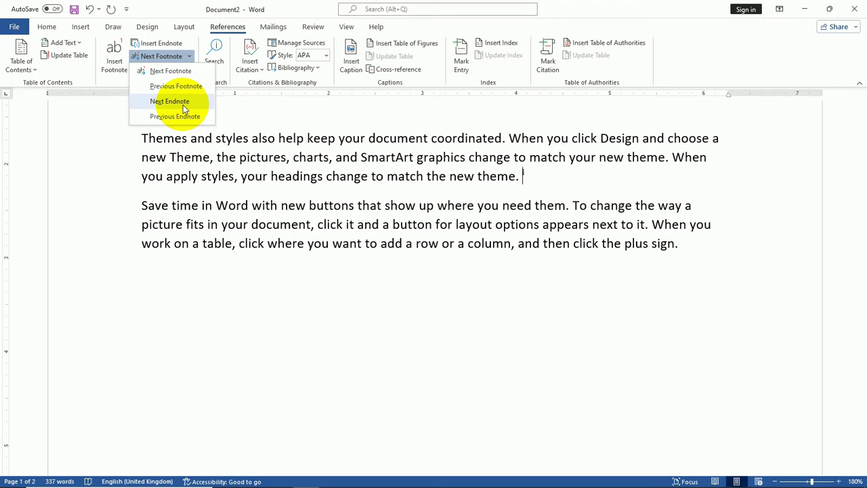
click(266, 108)
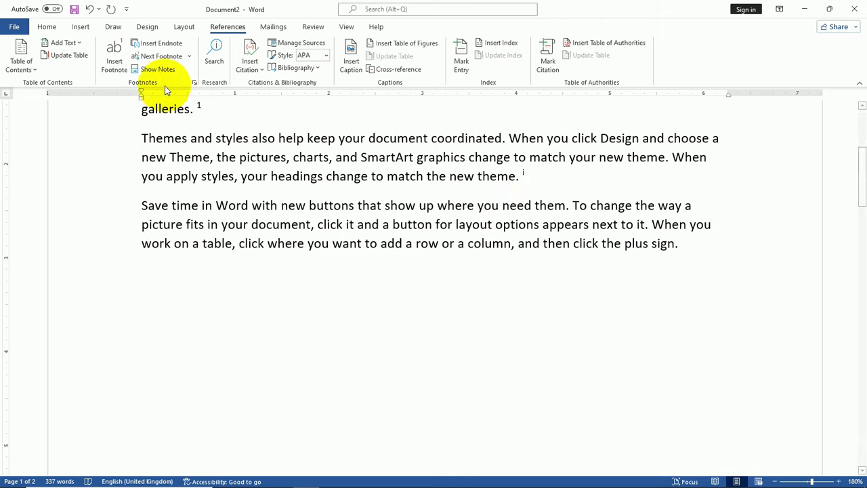
click(160, 70)
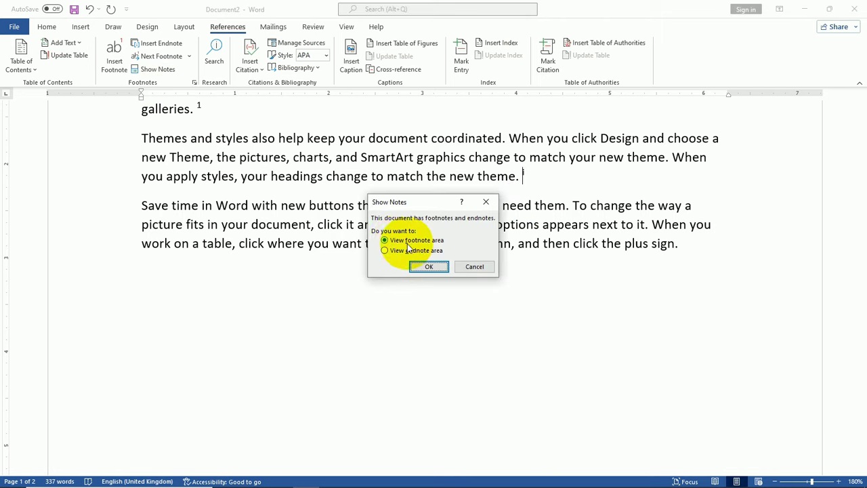
Step: View the footnote area, then scroll back up to the top of page 1
click(429, 266)
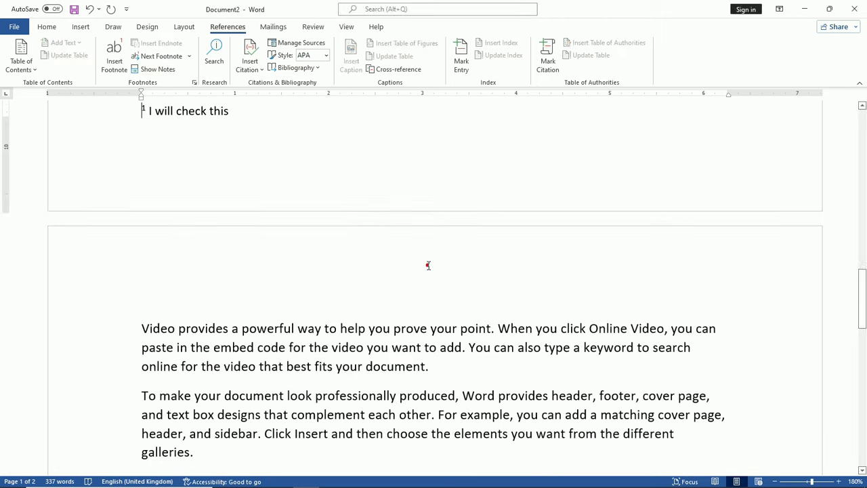
scroll(176, 163, up, 3)
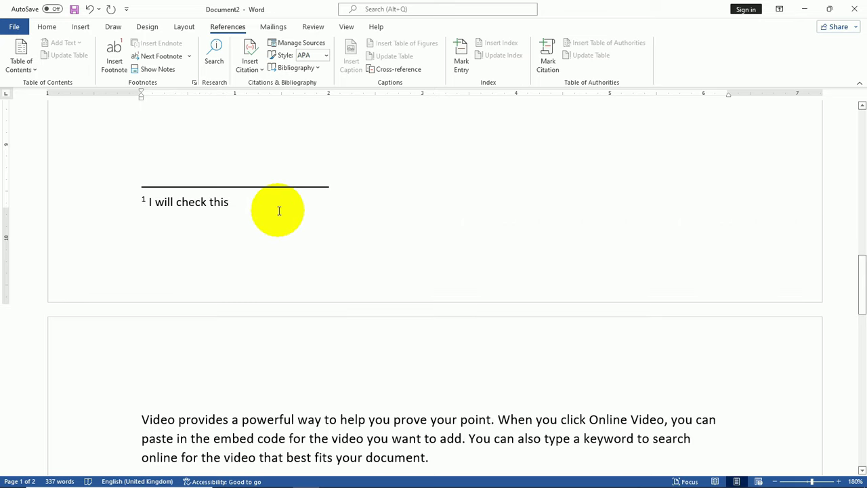
scroll(486, 265, up, 3)
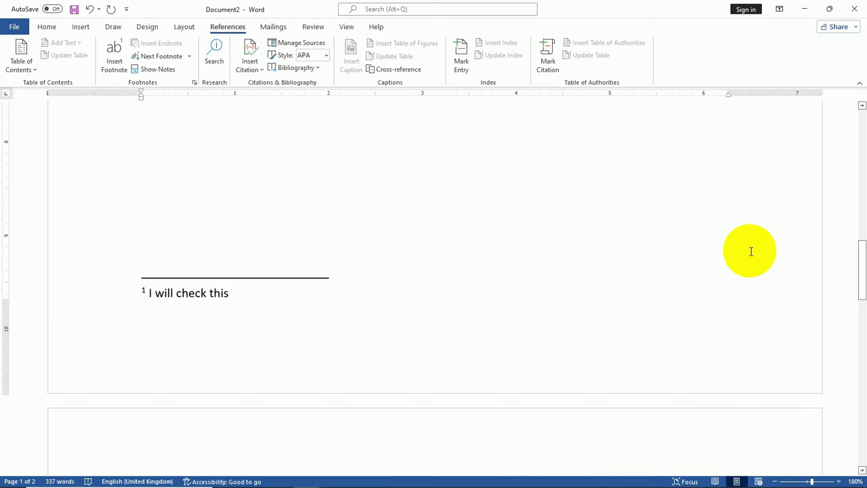
drag(861, 275, 858, 158)
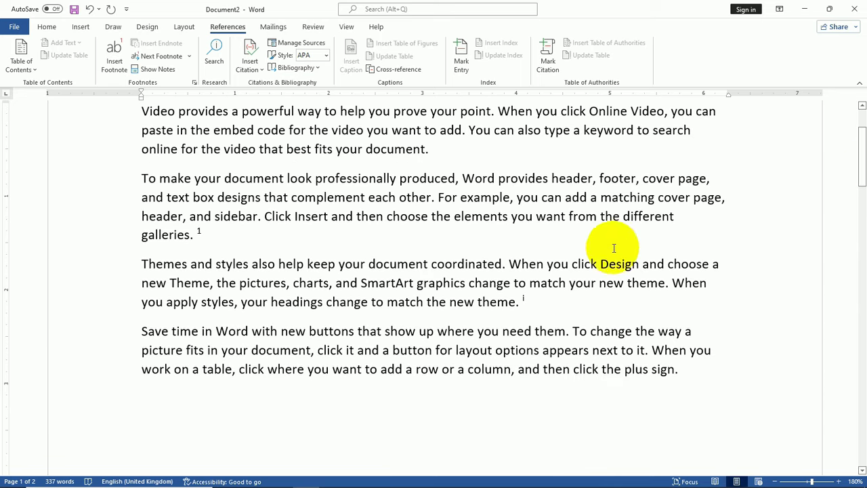
mouse_move(527, 299)
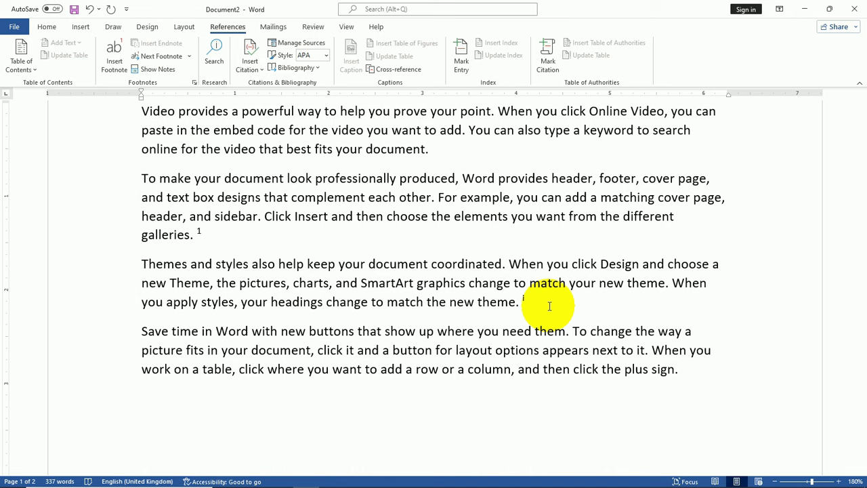
scroll(549, 306, up, 2)
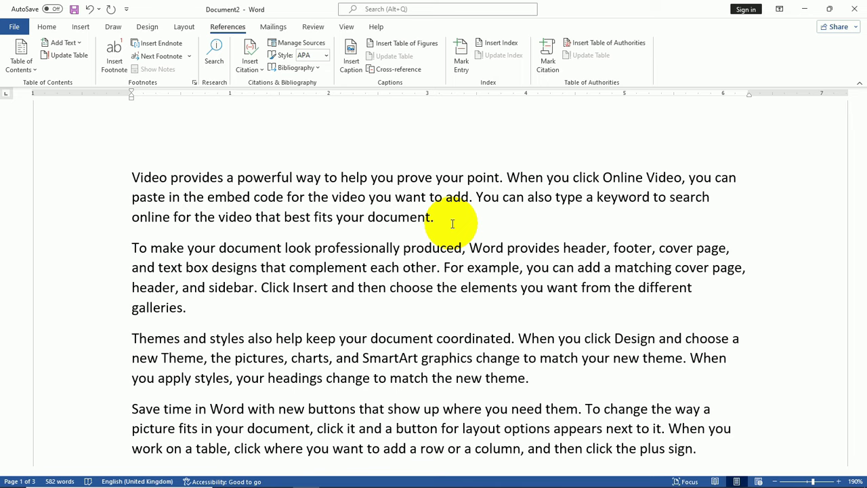
Step: Place the insertion point after 'galleries.' in the second paragraph
click(227, 316)
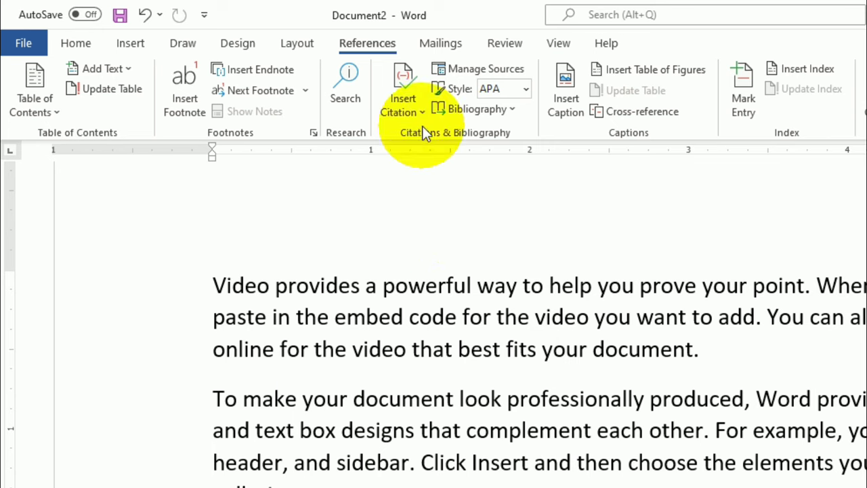
Step: Start a new citation source and set its type to Book
click(422, 113)
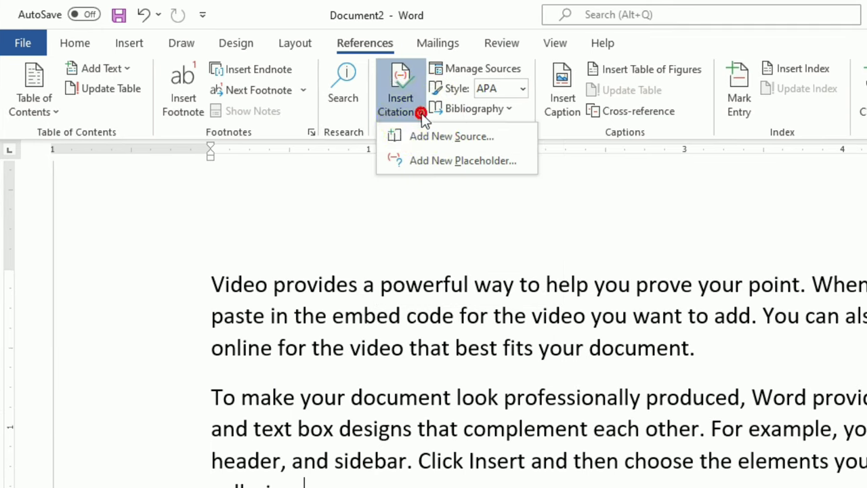
click(503, 138)
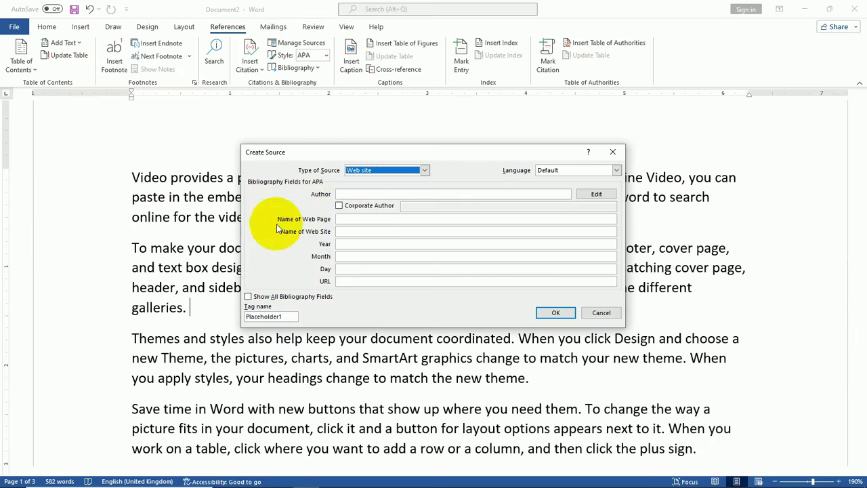
click(424, 171)
click(424, 172)
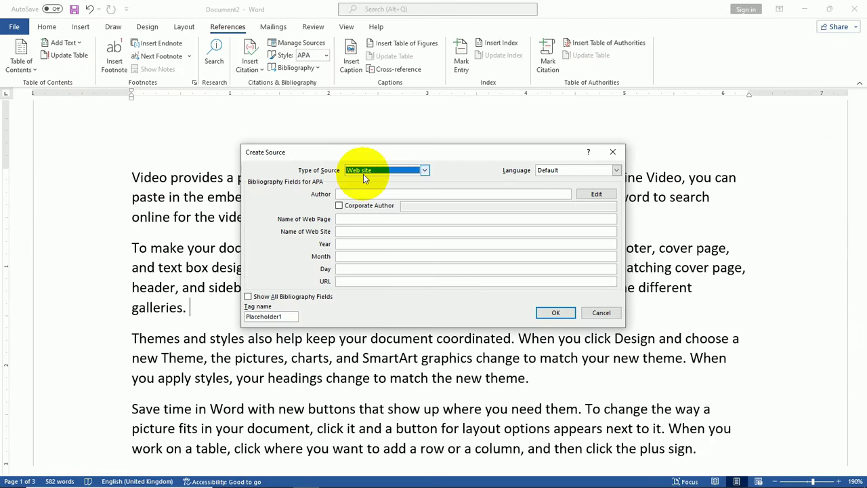
click(427, 175)
click(427, 177)
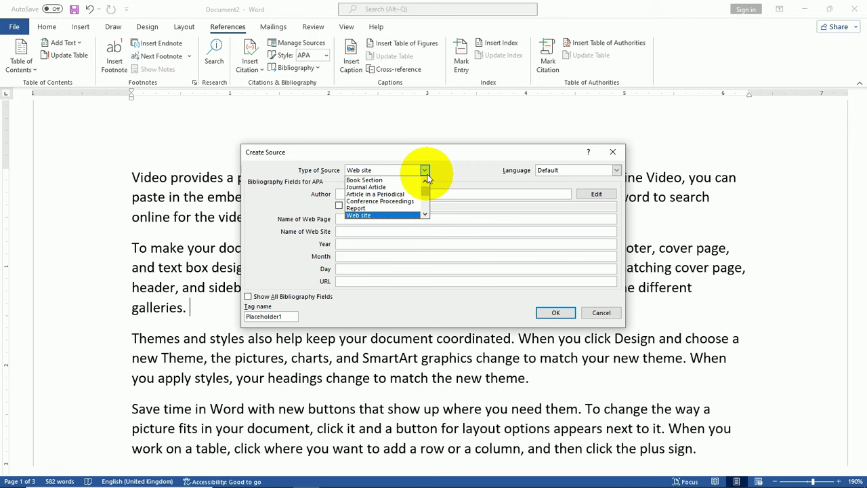
scroll(427, 177, up, 1)
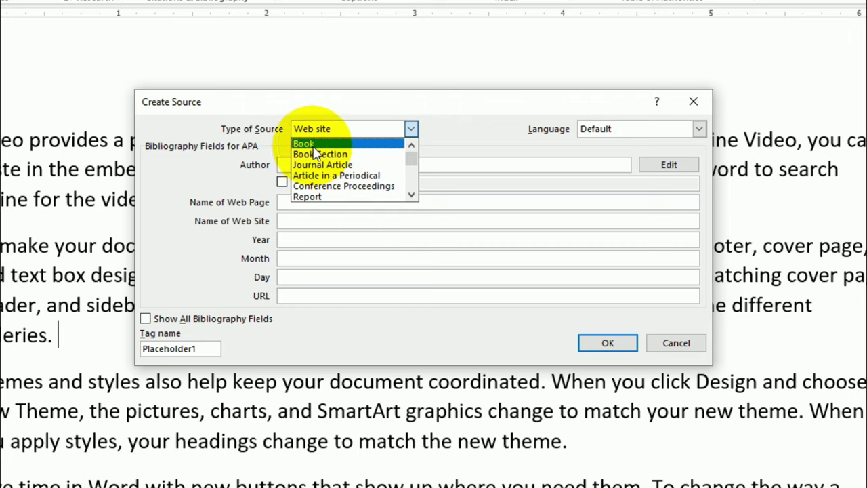
click(334, 143)
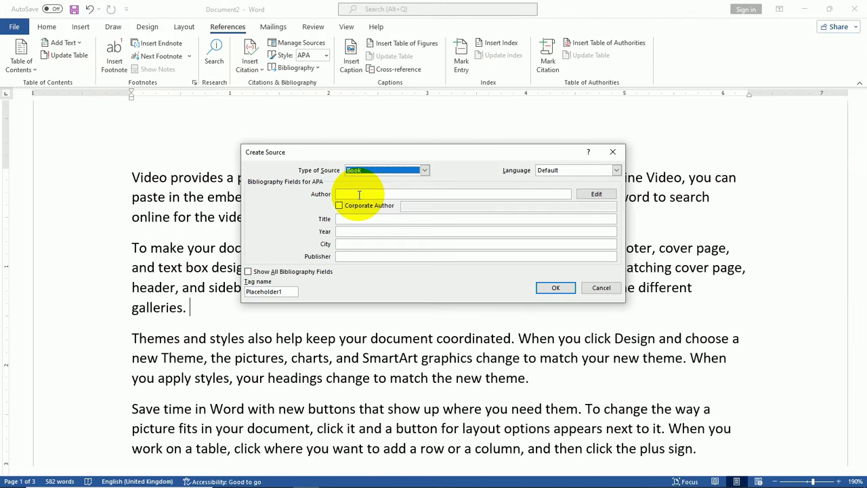
Step: Enter the author's name, title Demo, year 2018, city Indore and publisher Raj Publisher, then insert the citation
click(359, 194)
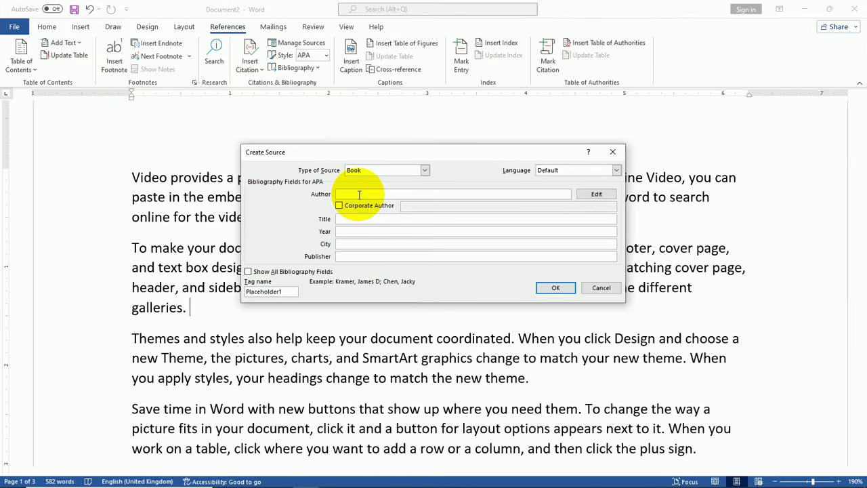
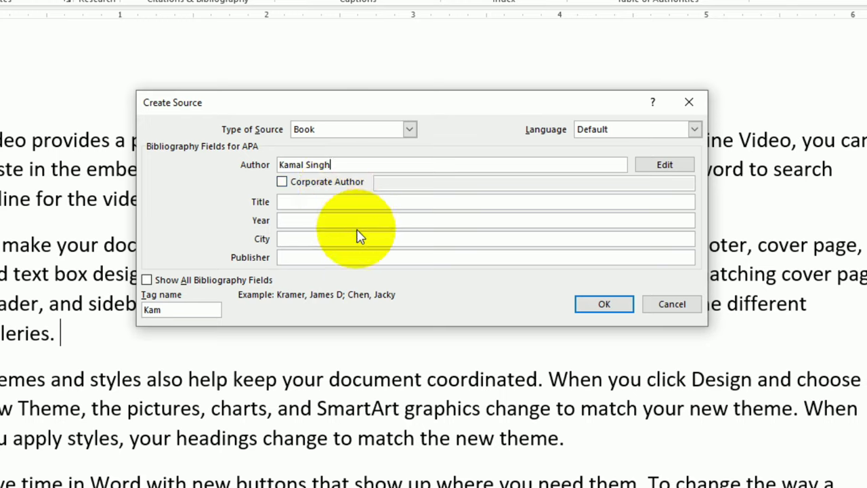
click(312, 201)
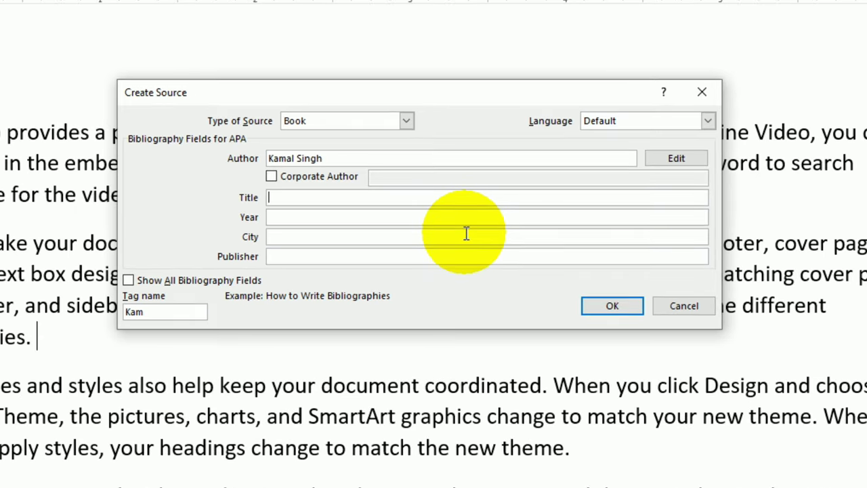
text(Demo)
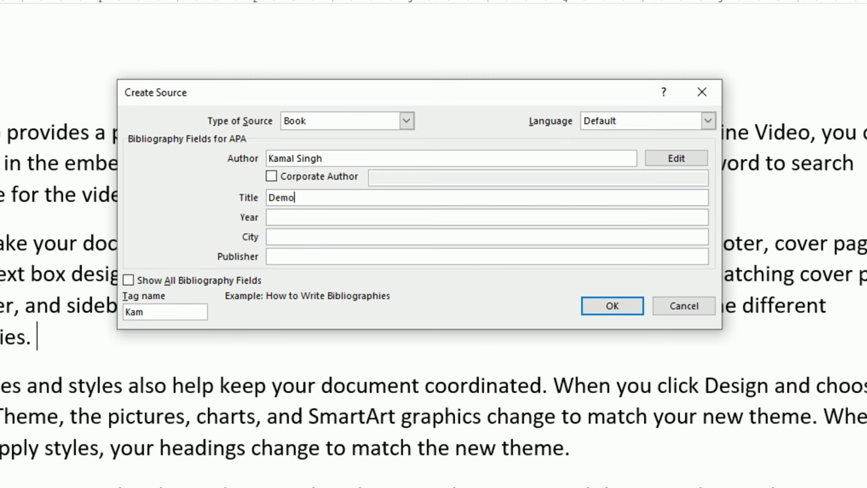
click(294, 217)
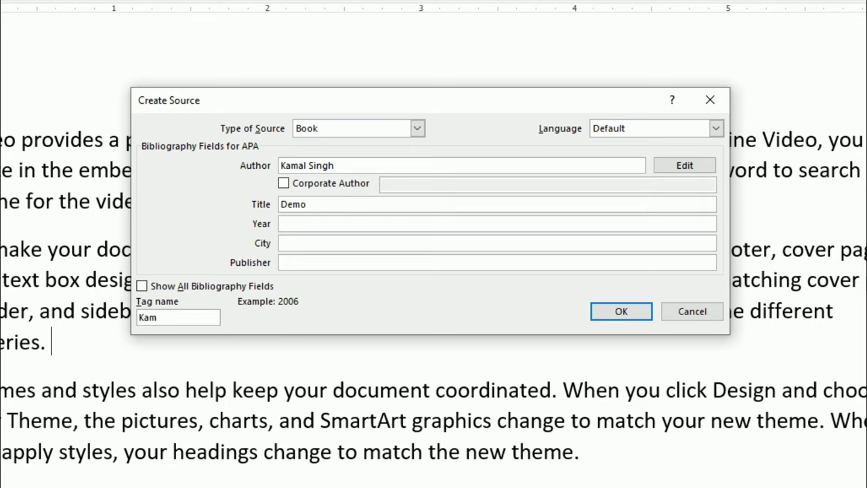
text(2018)
click(345, 242)
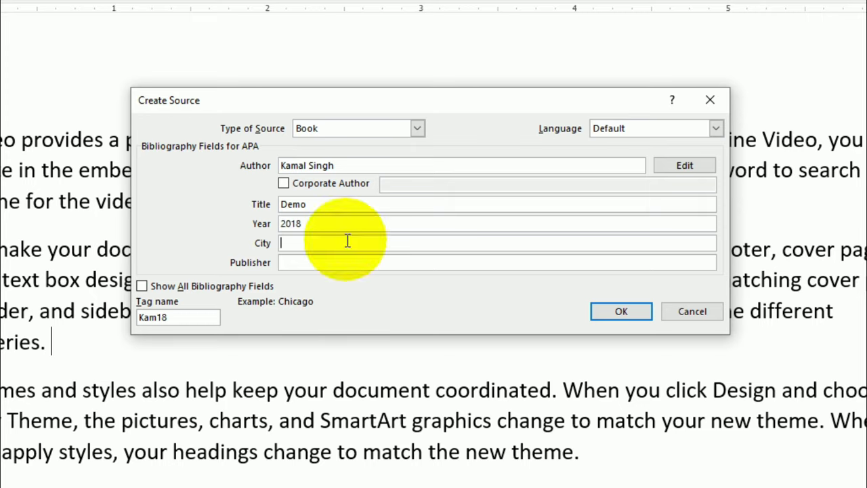
text(Indore)
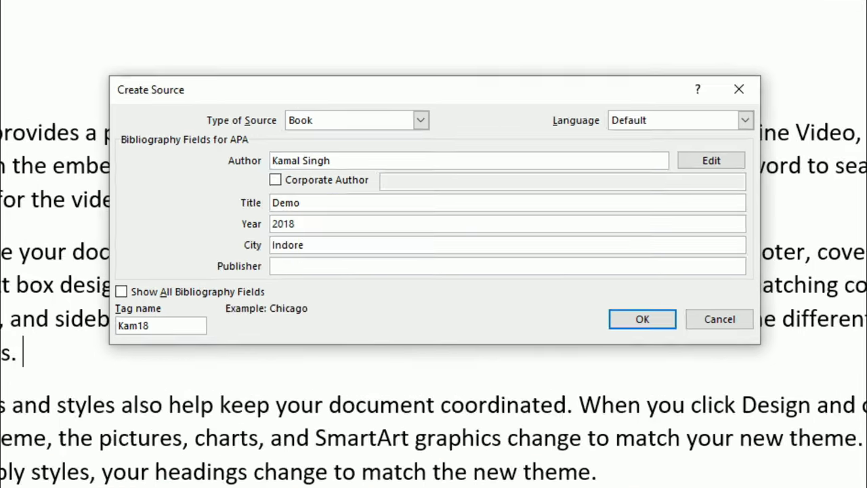
click(355, 257)
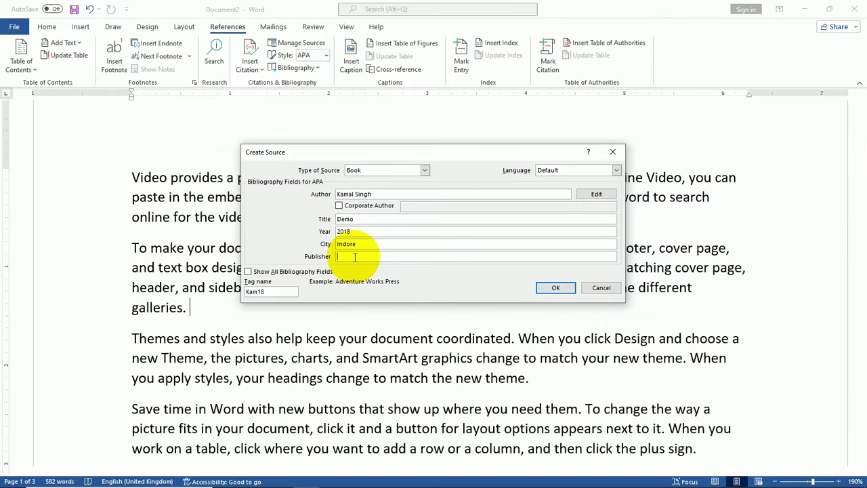
text(Raj Publisher)
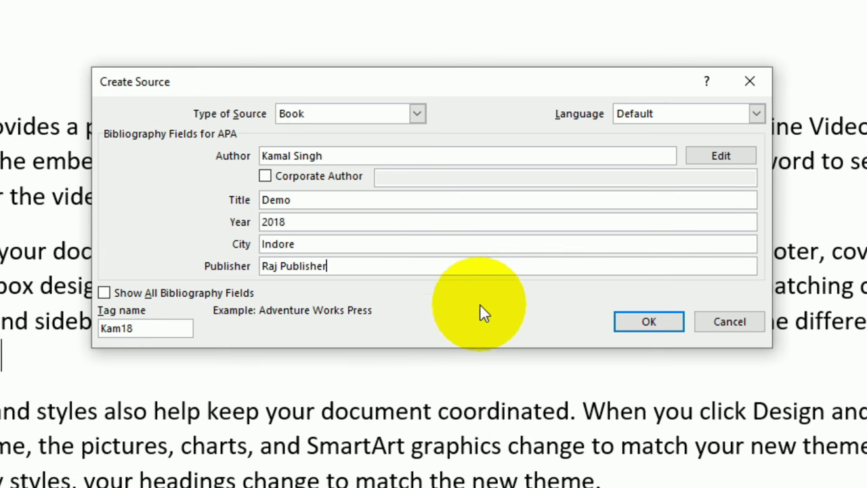
click(646, 324)
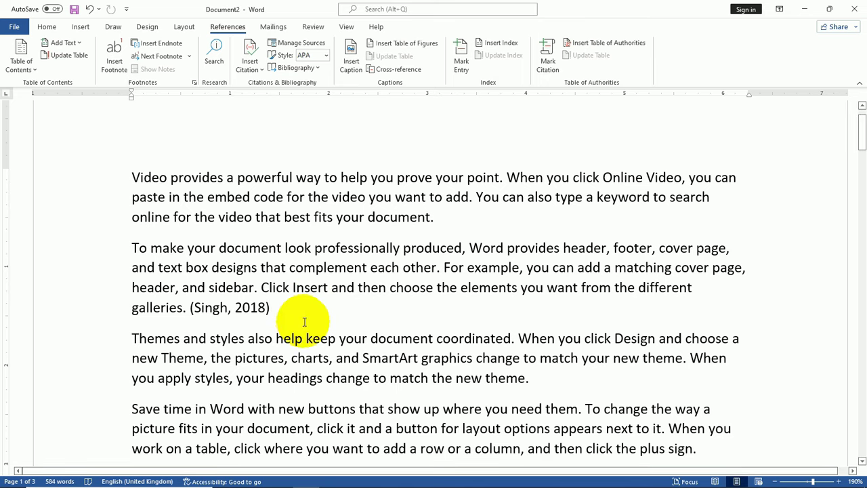
Step: Check the citation sources list, then place the cursor right after 'galleries.' on page 2
click(261, 71)
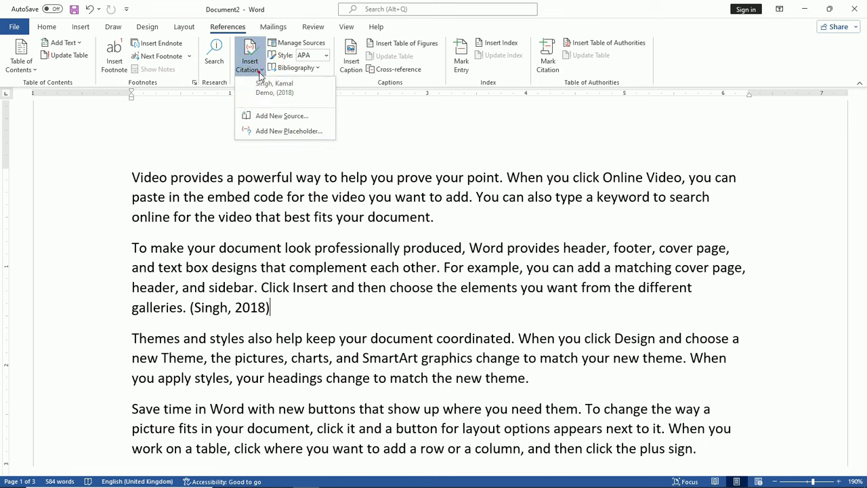
click(306, 323)
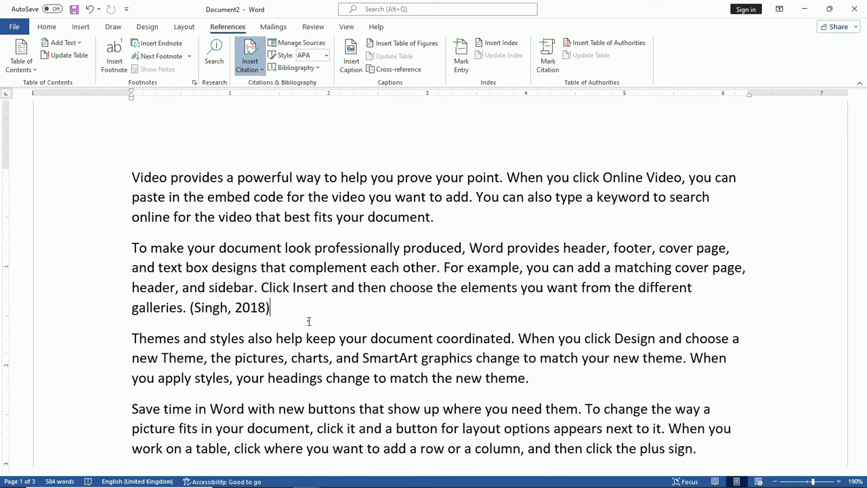
scroll(309, 322, down, 2)
scroll(307, 324, down, 2)
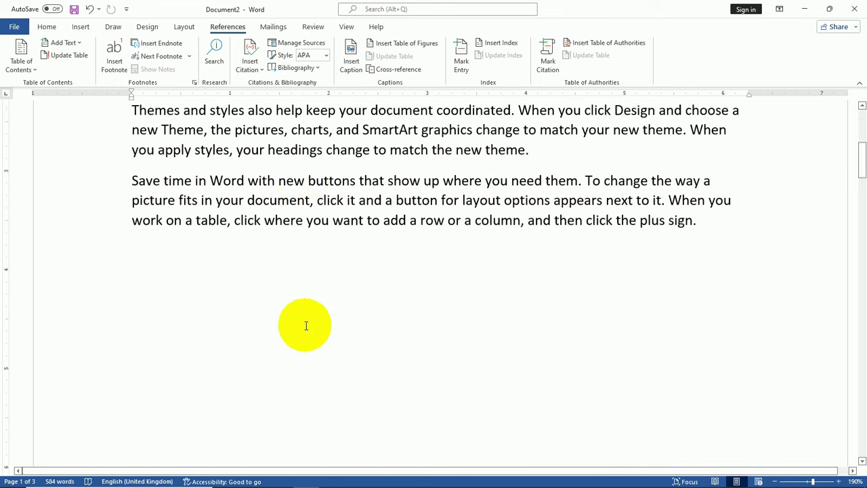
scroll(305, 328, down, 3)
scroll(305, 342, down, 4)
scroll(306, 355, down, 5)
scroll(307, 356, down, 1)
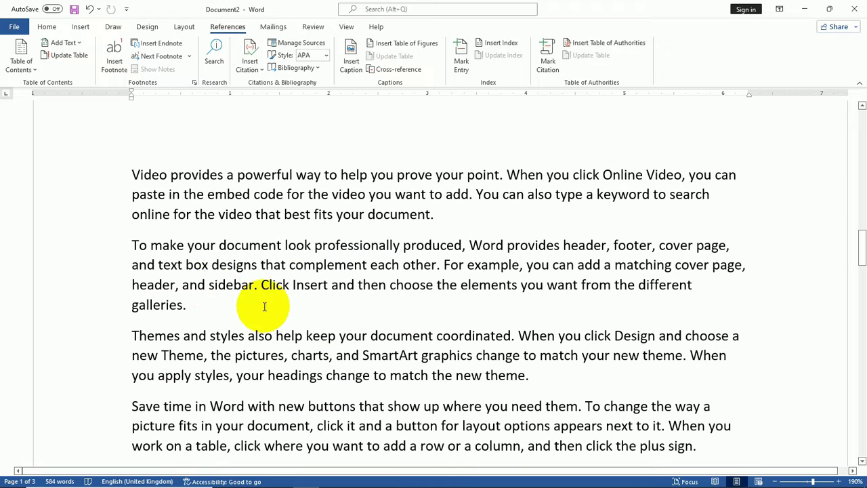
click(202, 305)
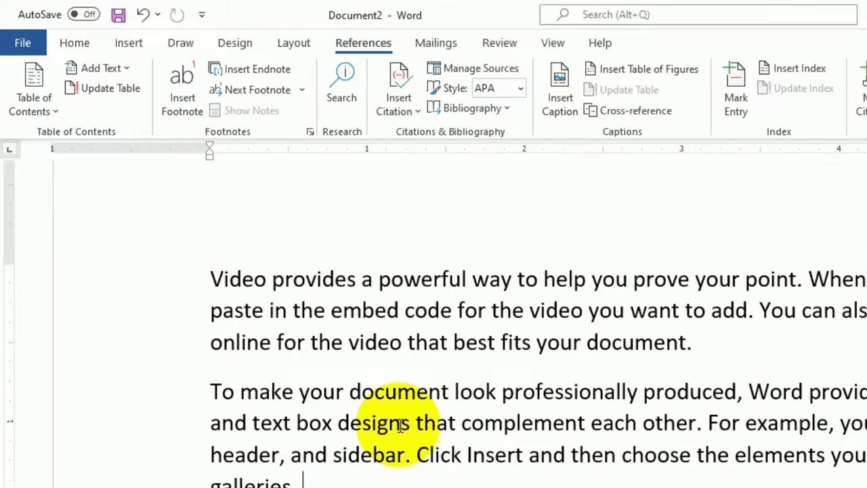
Step: Start a new citation source and set its type to Web site
click(412, 114)
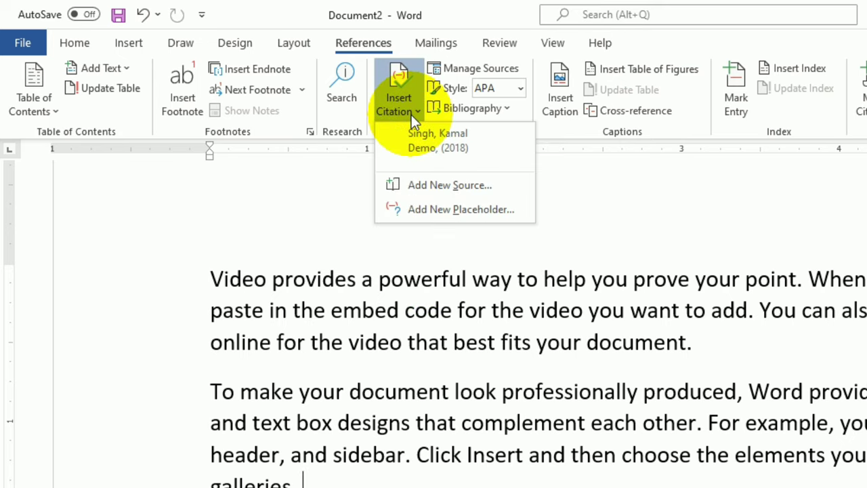
click(423, 190)
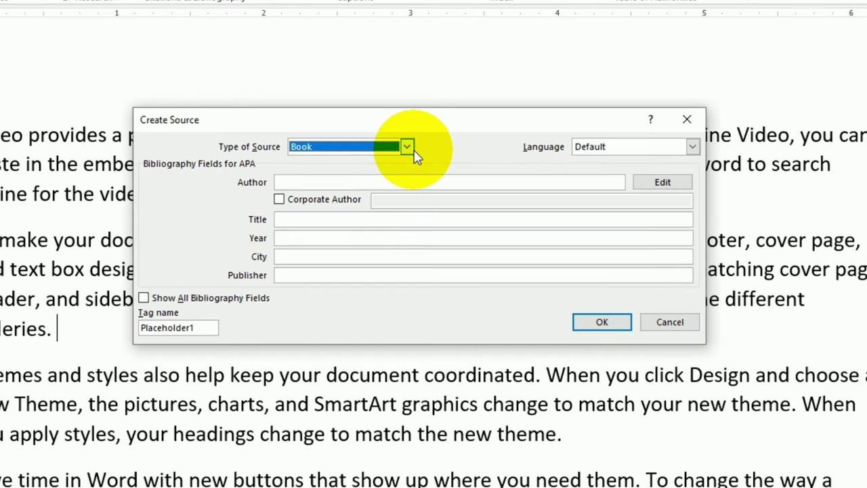
click(415, 152)
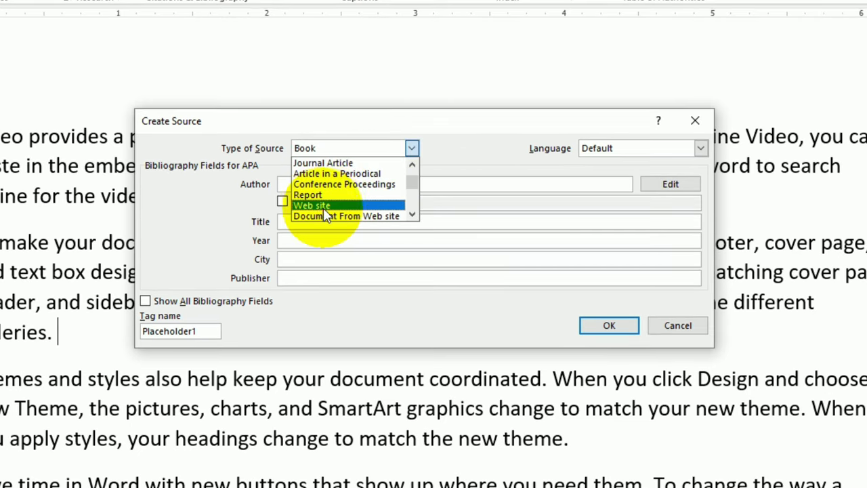
click(321, 206)
click(366, 185)
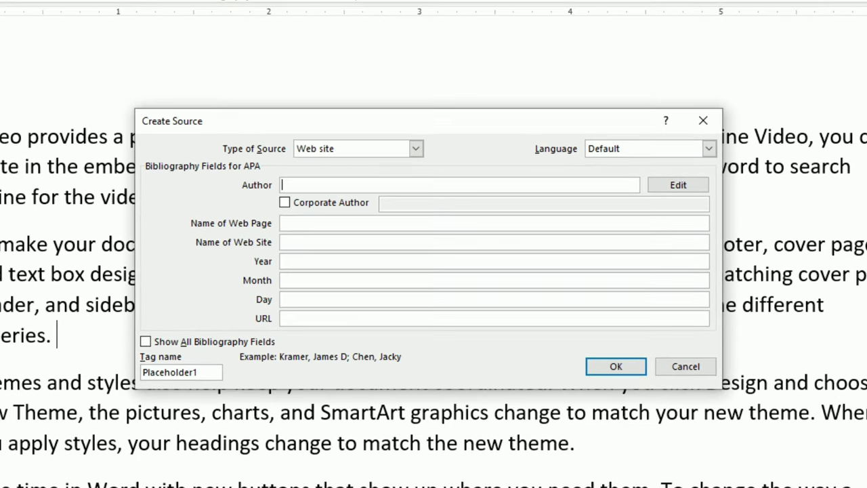
text(KK)
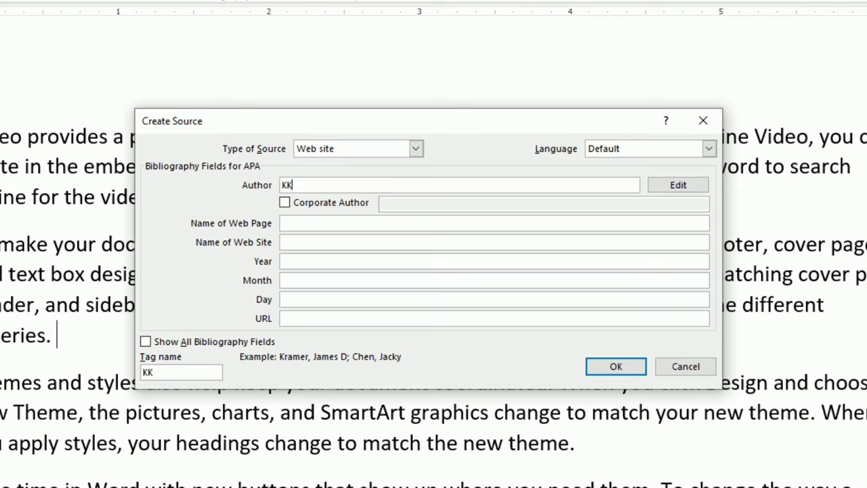
click(332, 222)
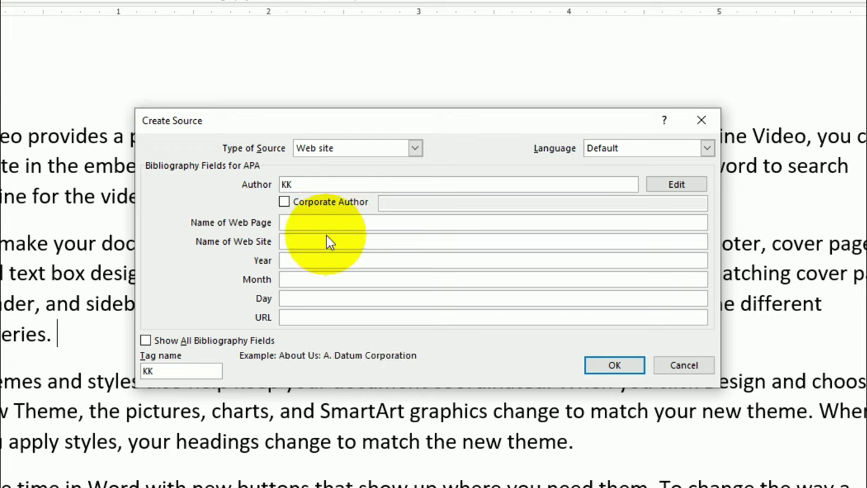
text(demo)
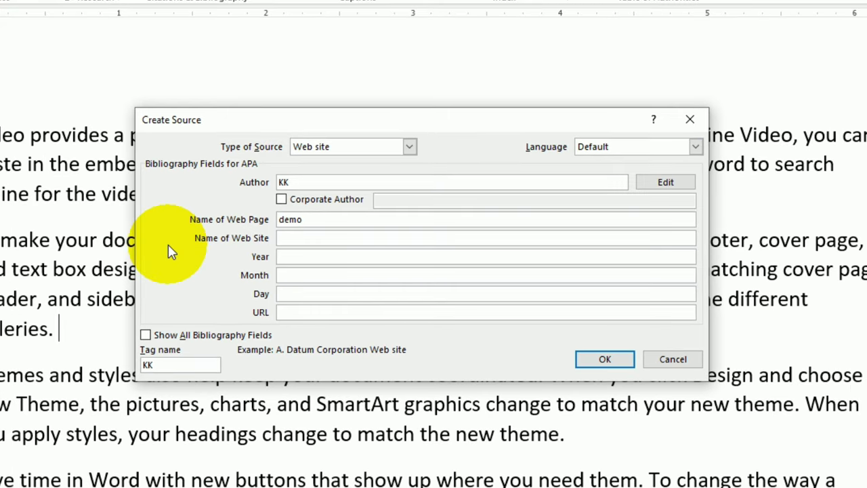
click(312, 245)
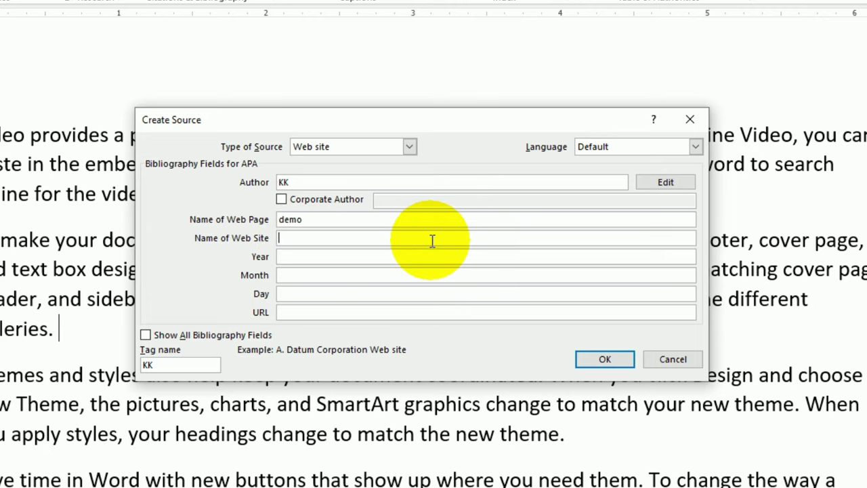
text(d)
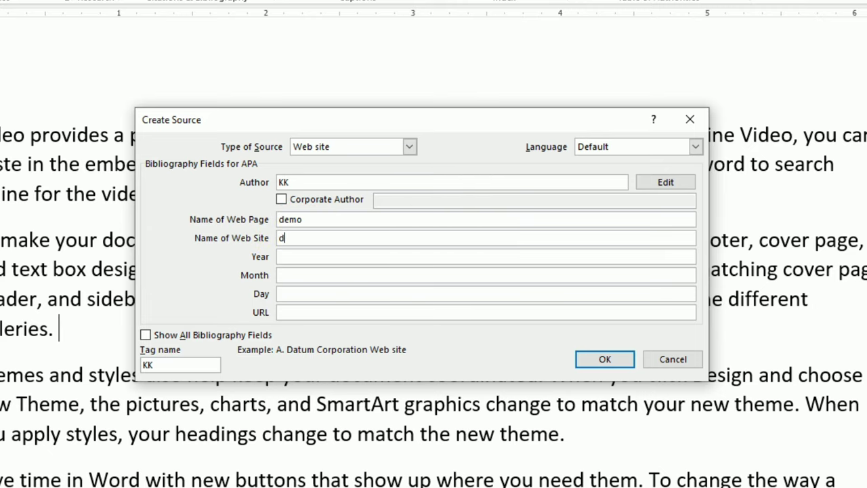
text(emo)
click(310, 264)
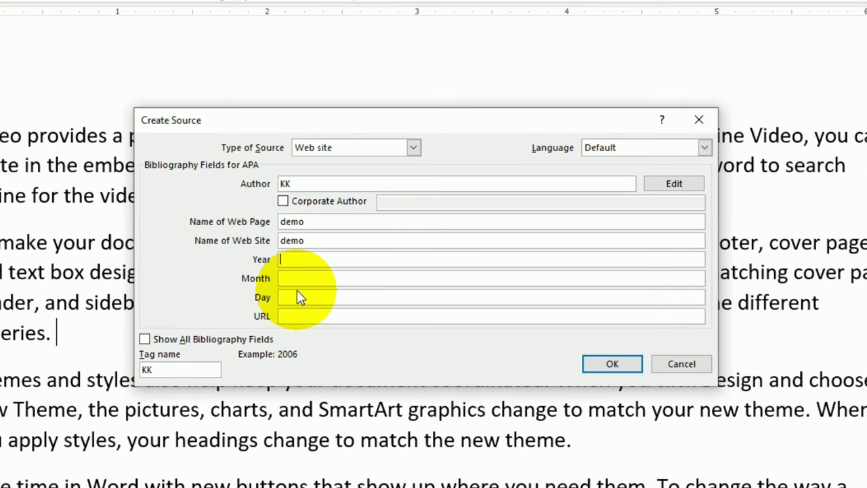
click(298, 316)
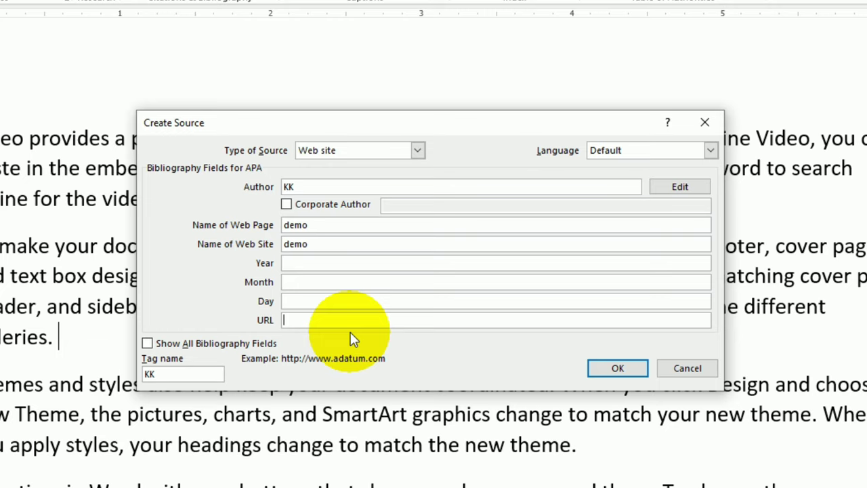
text(w)
key(BackSpace)
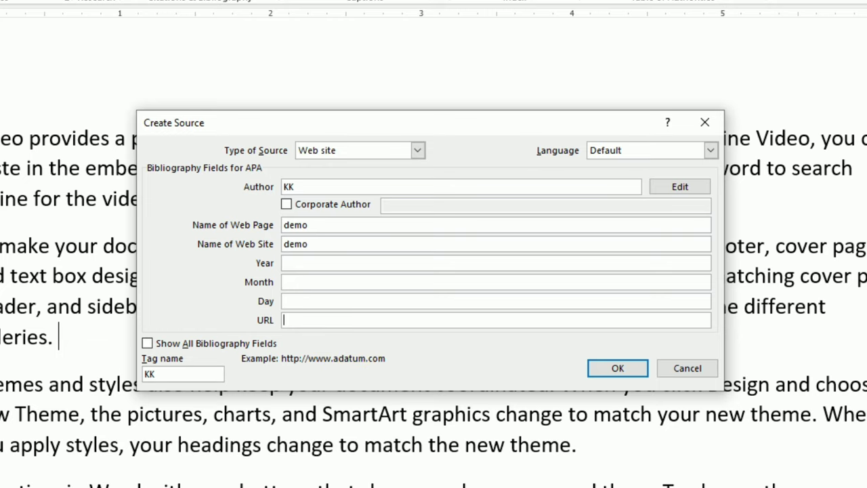
text(www.d)
text(emo.com)
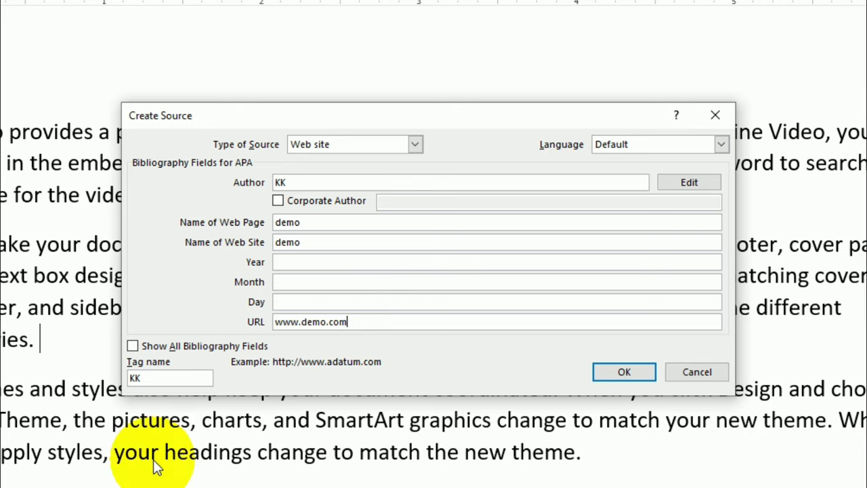
click(625, 372)
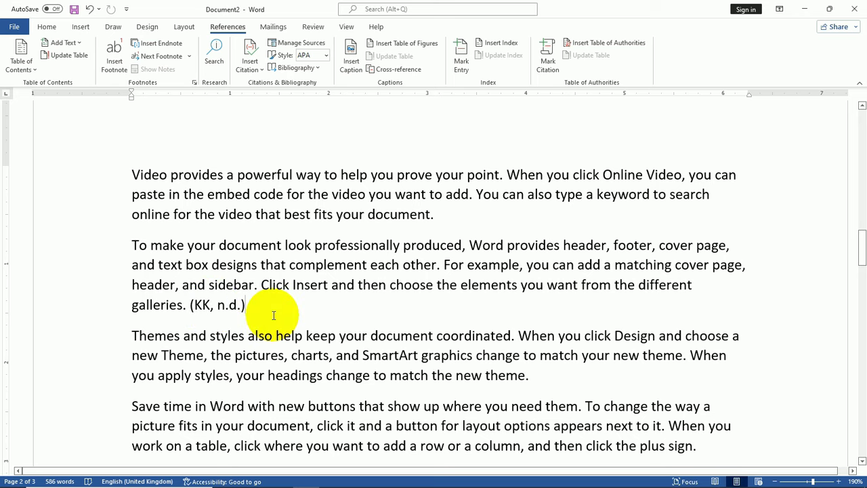
Step: Place the cursor after 'new theme.' and scroll down to the last paragraph on page 3
click(552, 327)
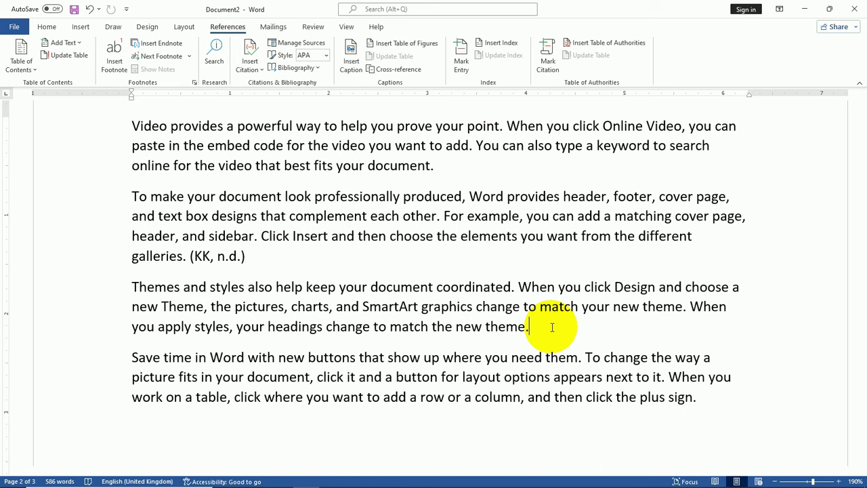
click(262, 66)
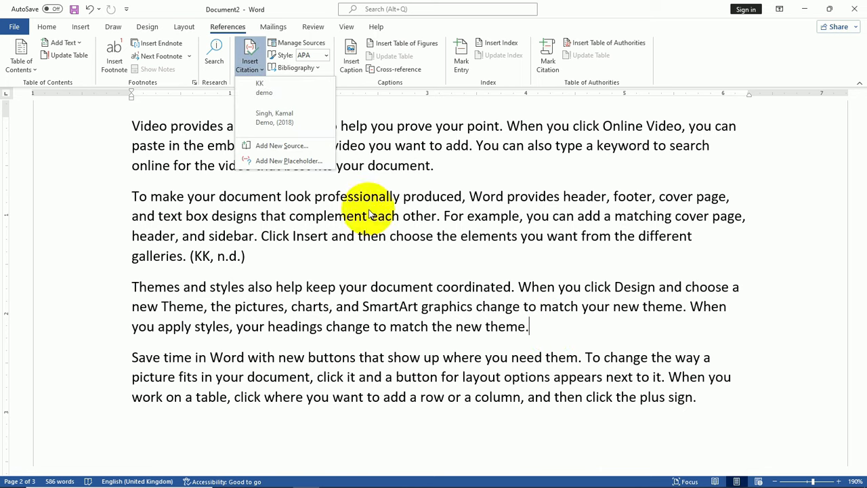
click(557, 327)
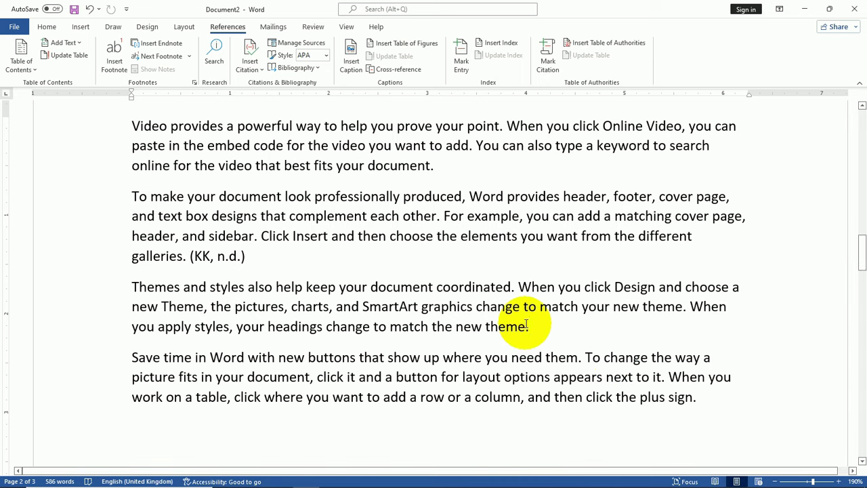
scroll(517, 329, down, 2)
scroll(516, 329, down, 2)
scroll(523, 344, down, 3)
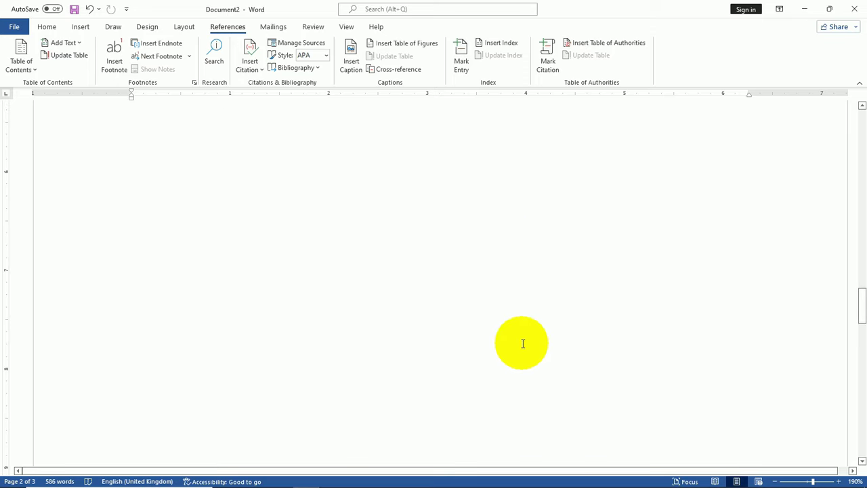
scroll(265, 215, down, 5)
scroll(205, 251, up, 2)
scroll(170, 283, up, 2)
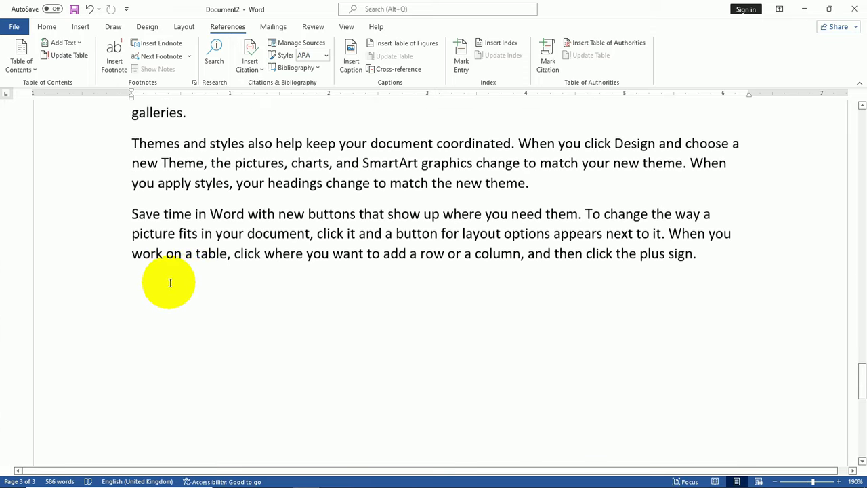
Step: Add a blank page at the end of the document and place the cursor on it
click(155, 315)
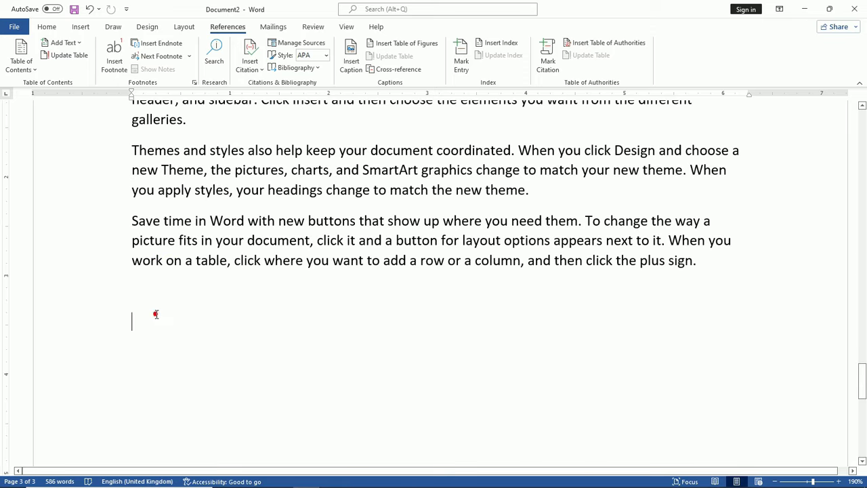
click(80, 28)
click(33, 59)
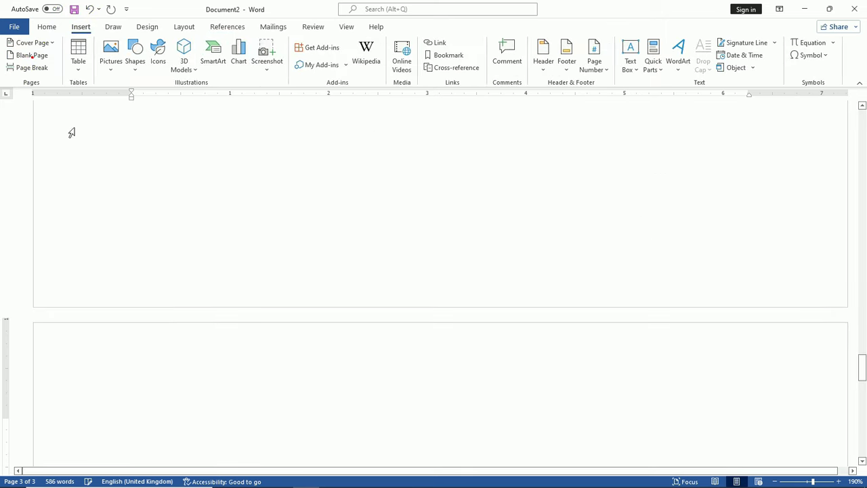
scroll(283, 270, down, 3)
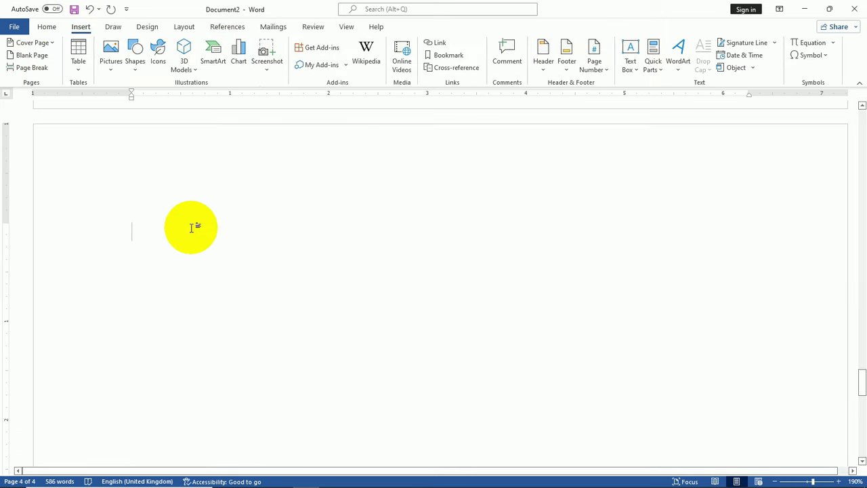
click(143, 215)
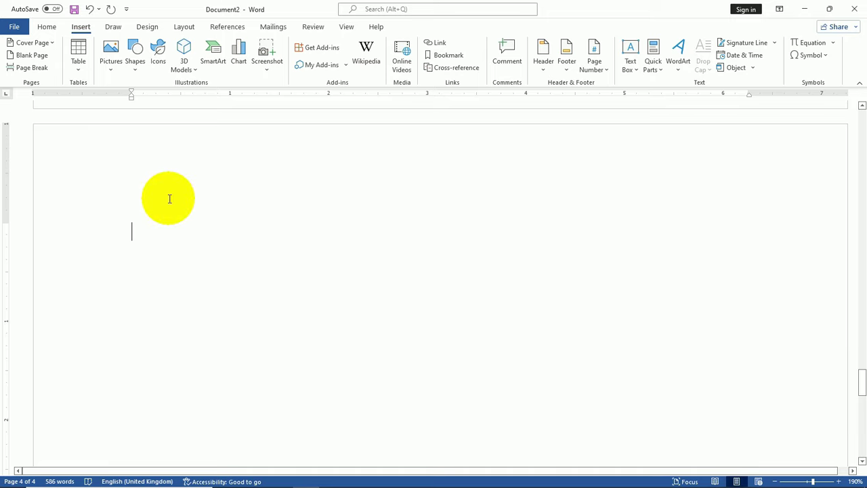
Step: Insert the built-in Bibliography listing both cited sources on the new page
click(228, 27)
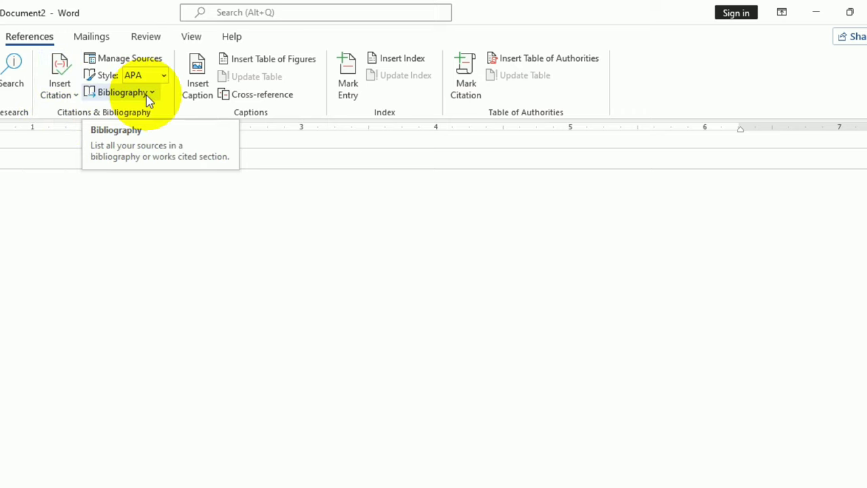
click(147, 96)
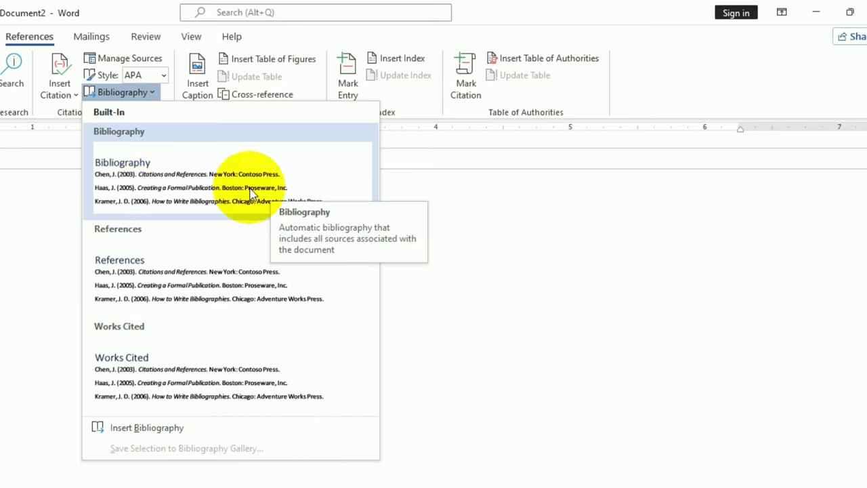
click(202, 197)
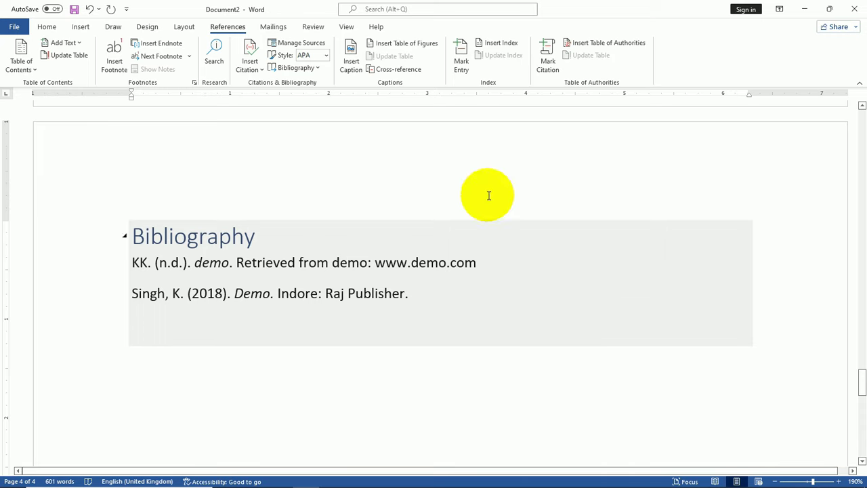
Step: In Source Manager, delete the demo web site source from the Master List, keeping the 2018 book
click(295, 44)
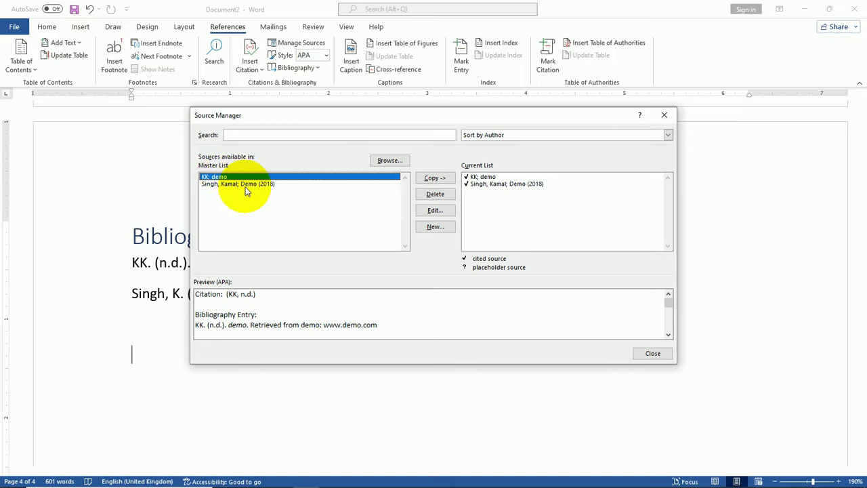
click(228, 183)
click(216, 179)
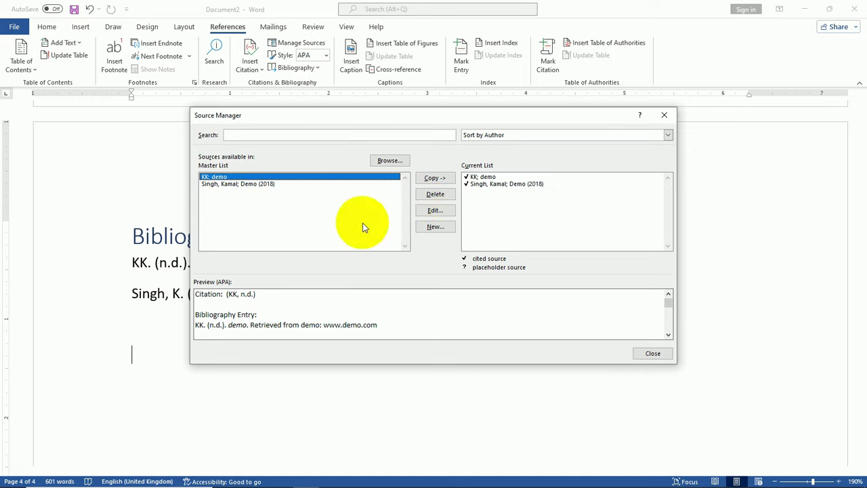
click(434, 212)
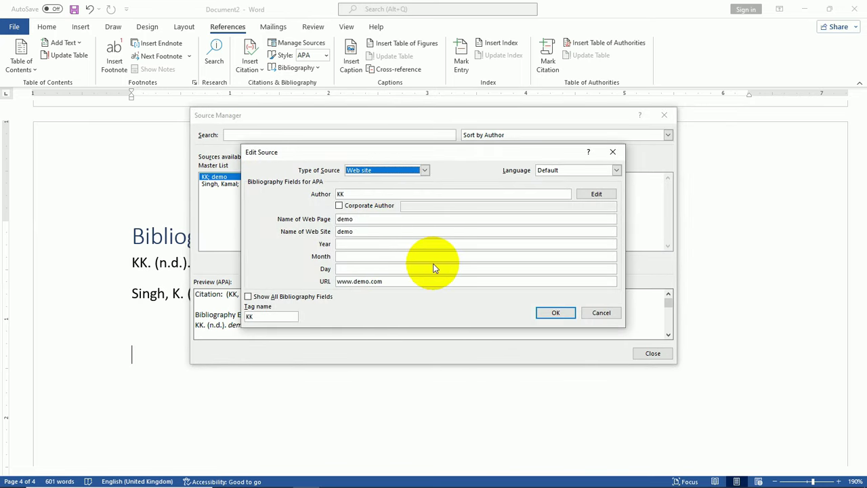
click(602, 312)
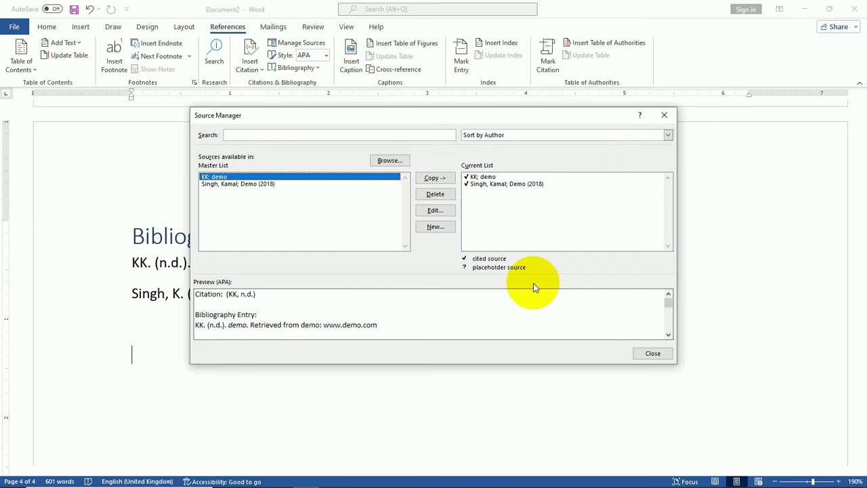
click(444, 199)
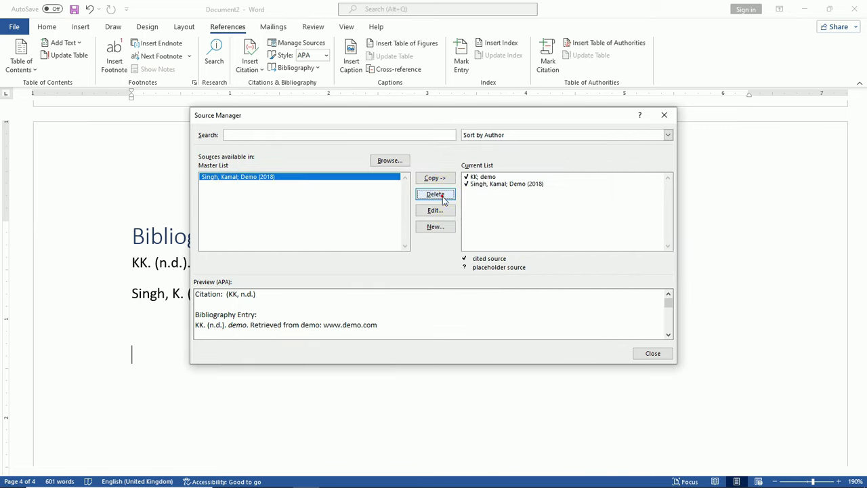
key(Escape)
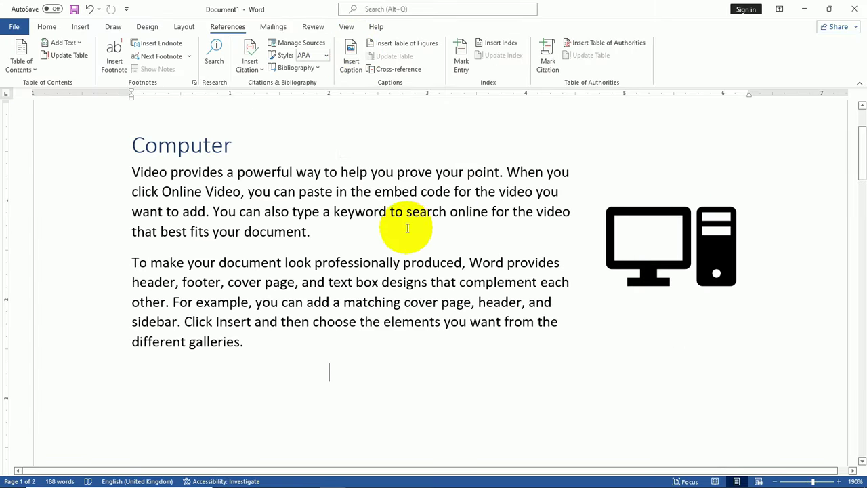
Step: Scroll through Document1's Computer and Database sections, then click the empty line below the Computer text
scroll(406, 280, down, 1)
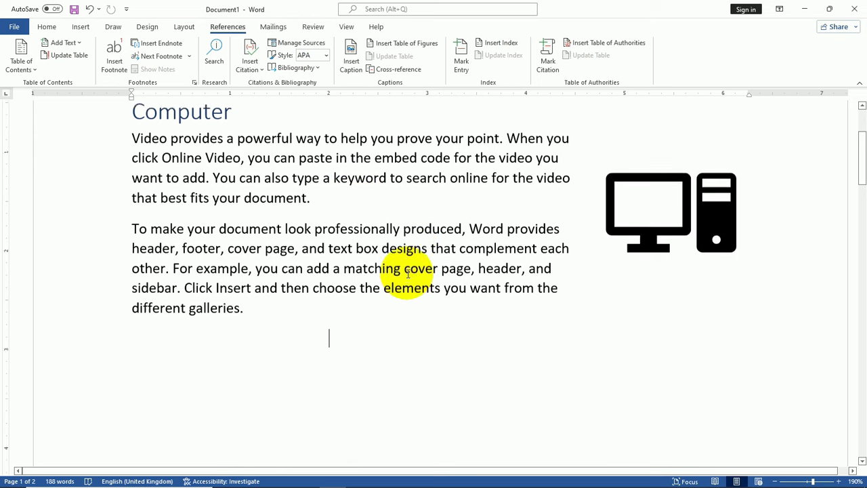
scroll(409, 279, down, 7)
scroll(410, 283, up, 4)
scroll(400, 277, up, 4)
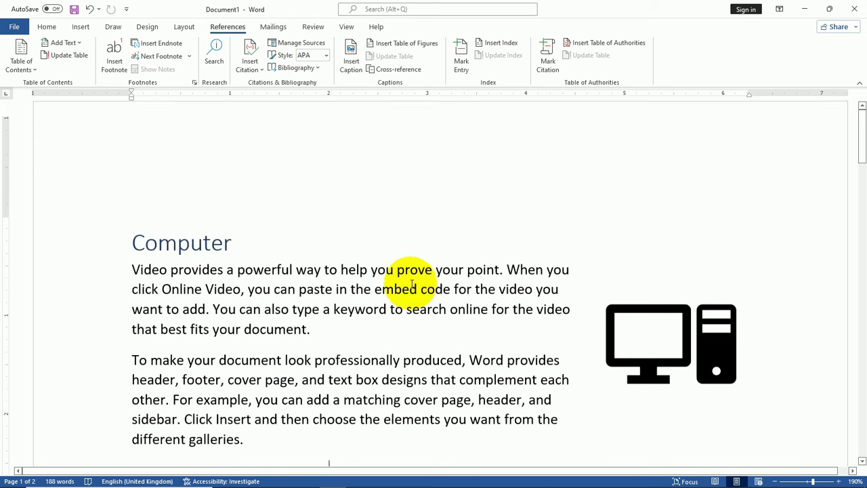
scroll(373, 263, up, 1)
scroll(374, 263, down, 1)
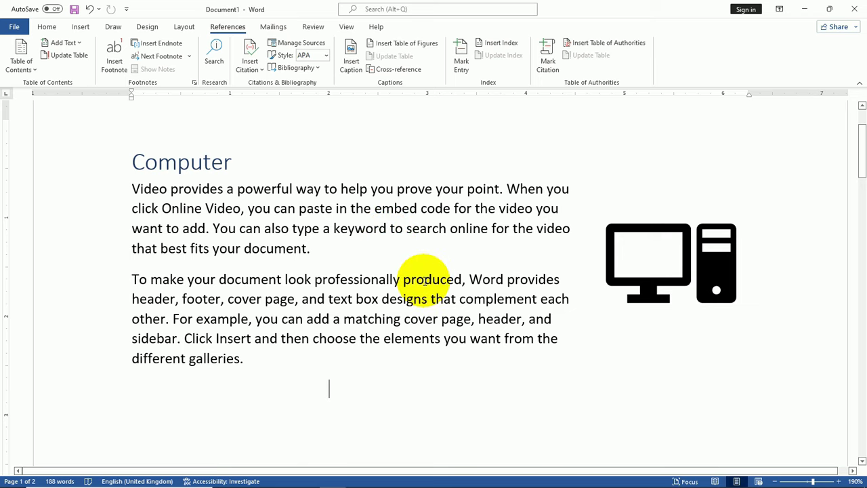
scroll(660, 300, down, 3)
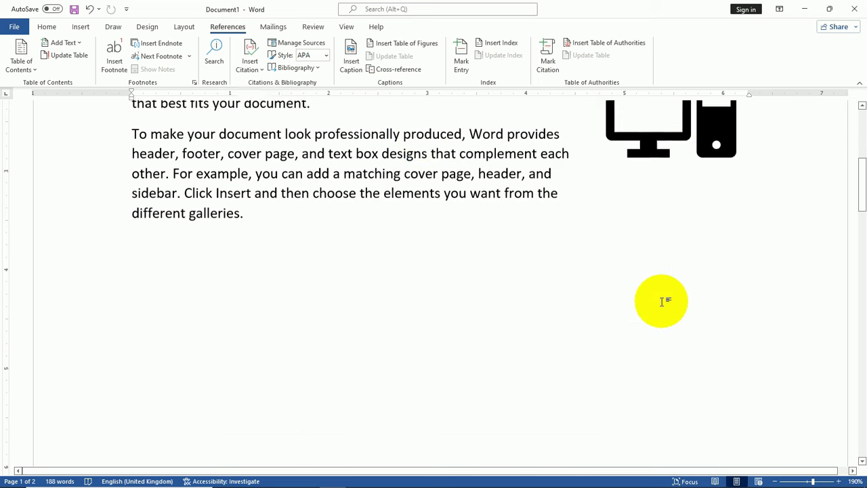
scroll(661, 305, up, 1)
scroll(661, 304, up, 3)
scroll(660, 305, down, 10)
scroll(660, 306, down, 10)
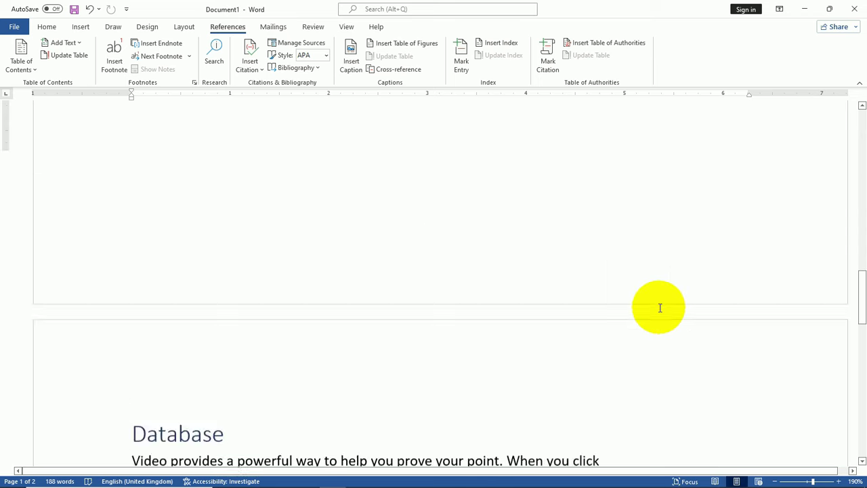
scroll(660, 308, down, 10)
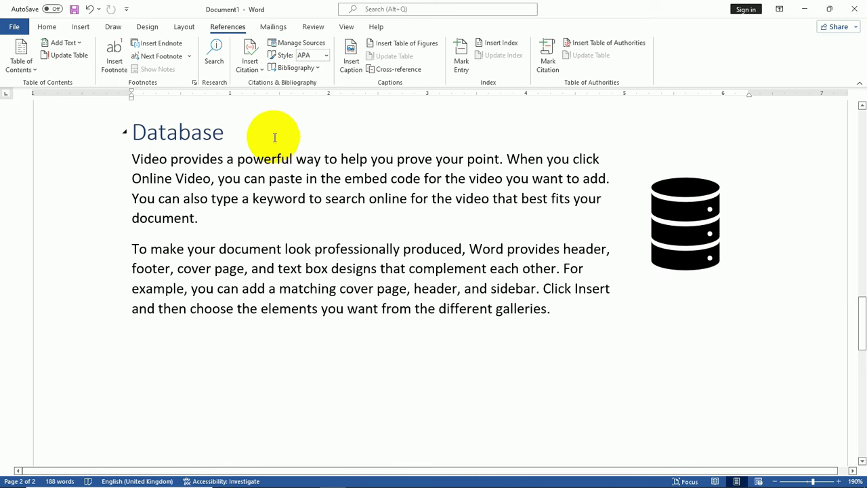
scroll(542, 292, up, 20)
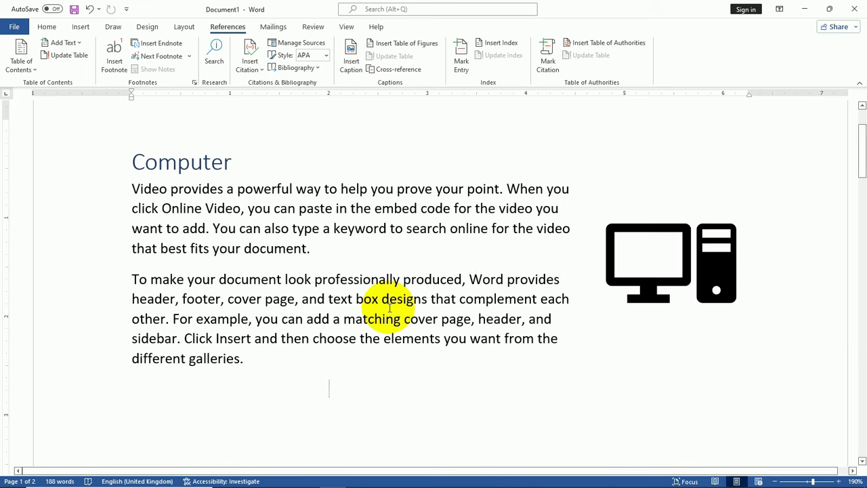
scroll(654, 292, down, 4)
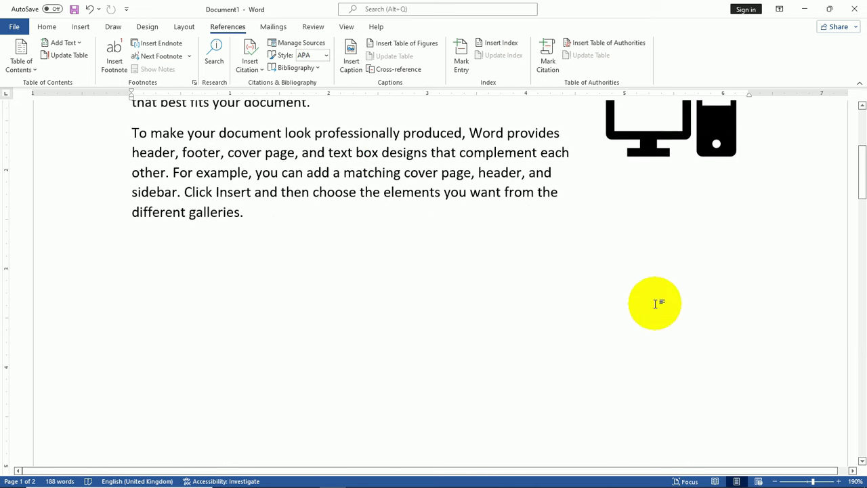
scroll(656, 303, down, 7)
scroll(655, 305, up, 5)
scroll(656, 306, up, 3)
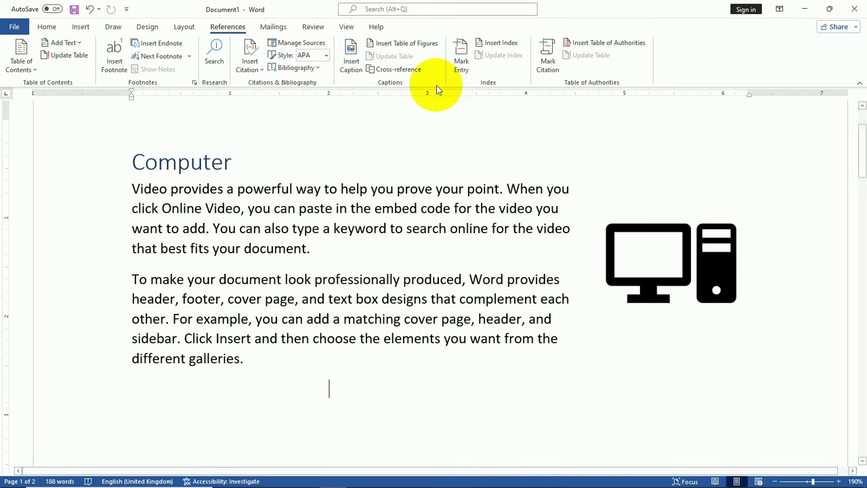
click(651, 298)
scroll(656, 339, down, 1)
click(622, 346)
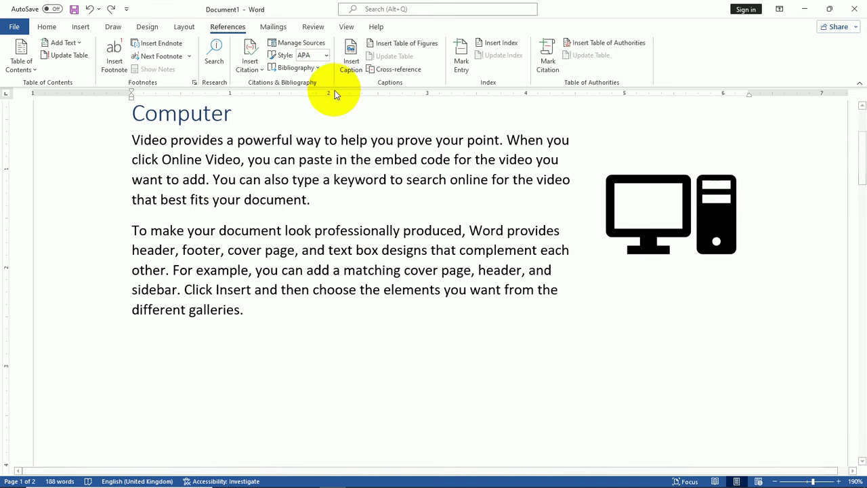
Step: Caption the computer icon image as 'Figure 1' using the Figure label
click(687, 207)
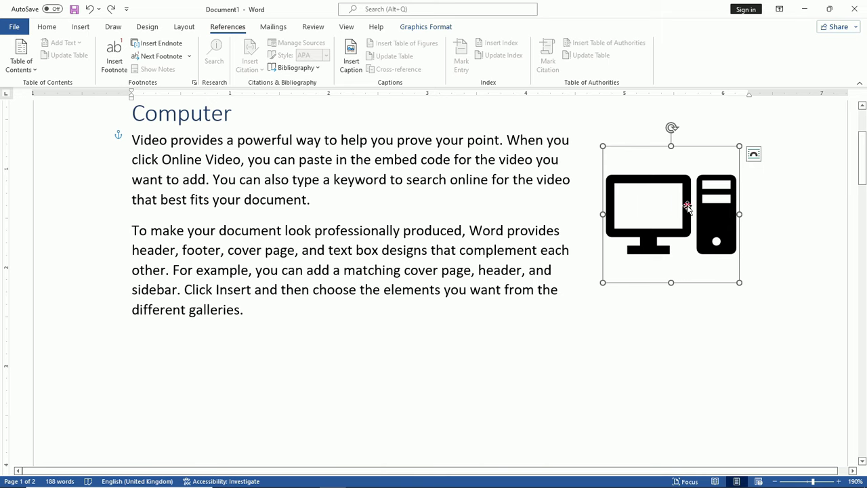
click(350, 65)
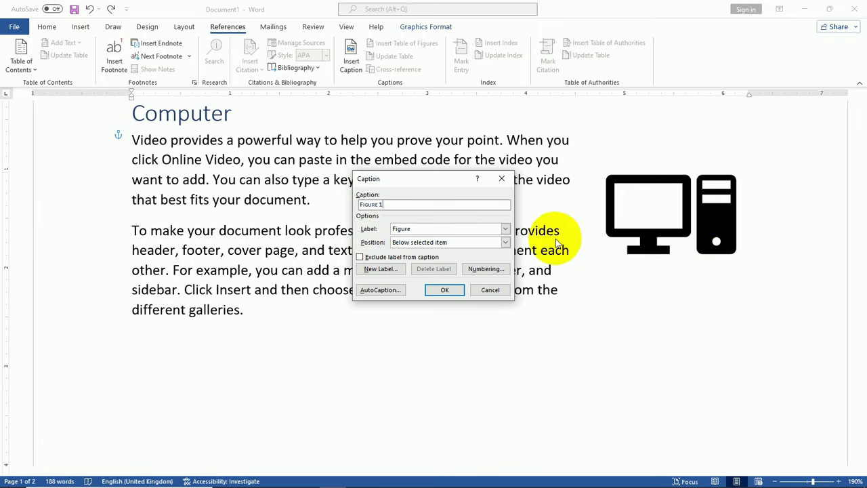
click(505, 230)
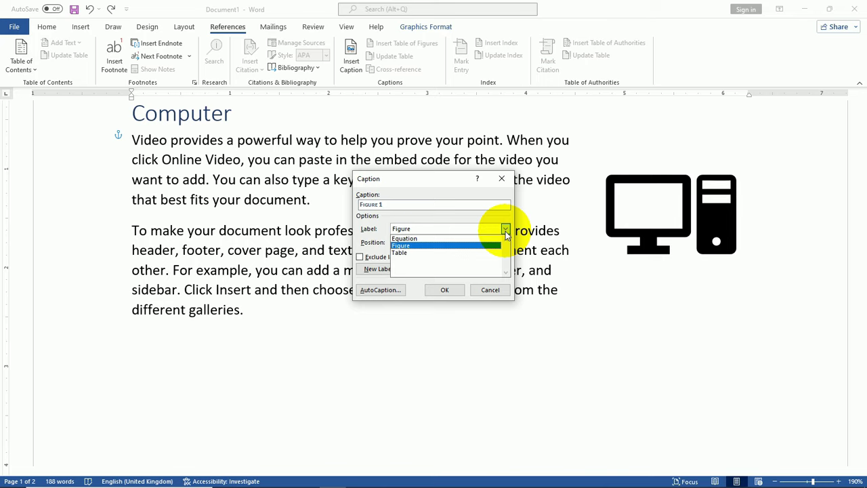
click(506, 231)
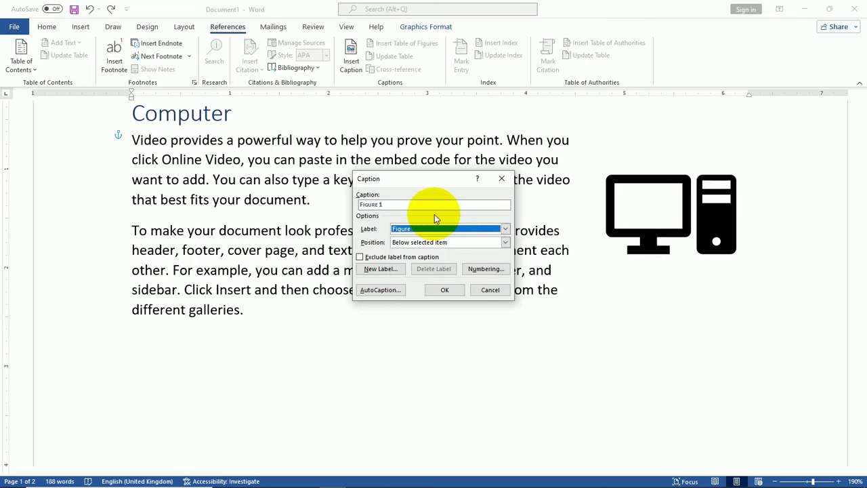
click(445, 290)
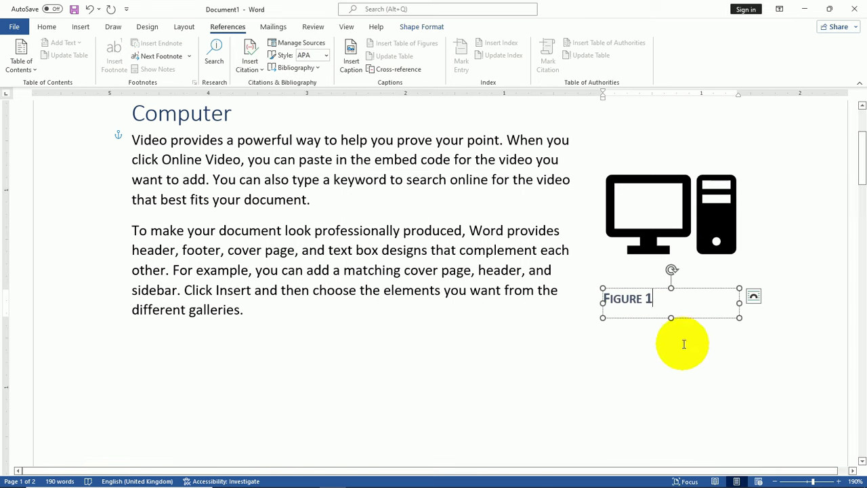
click(613, 357)
scroll(615, 358, down, 5)
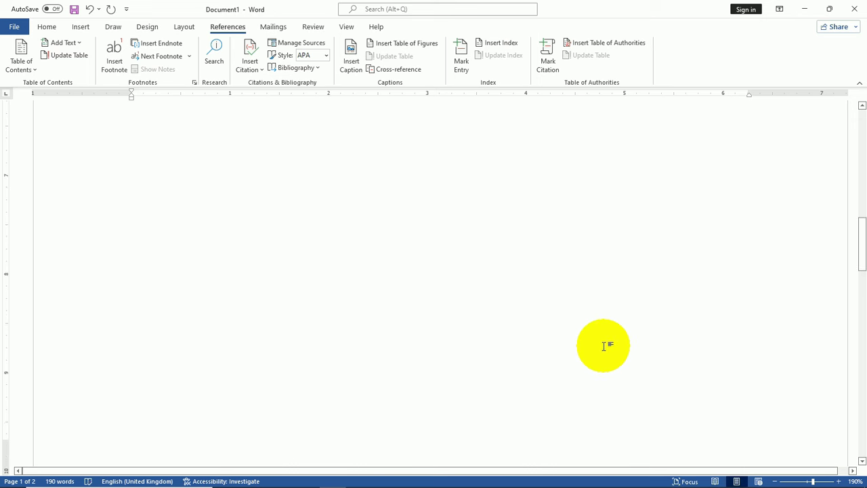
scroll(604, 346, down, 5)
Step: Select the database image and add a 'Figure 2' caption beneath it
click(673, 330)
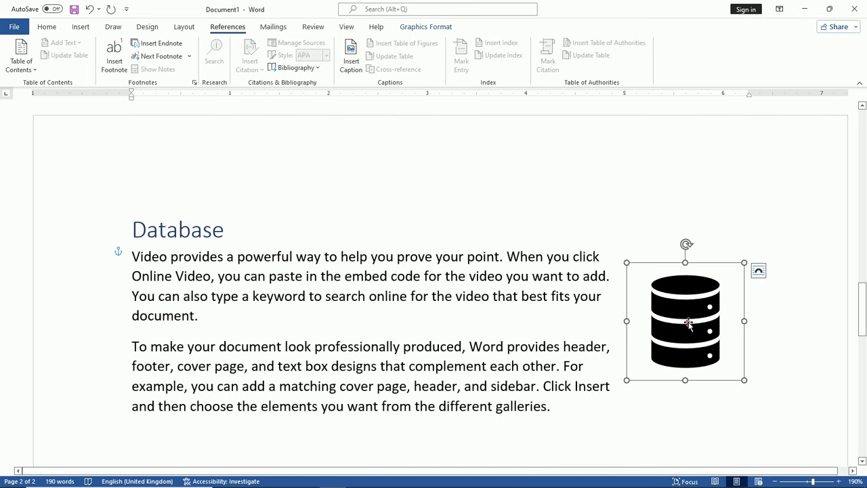
click(355, 68)
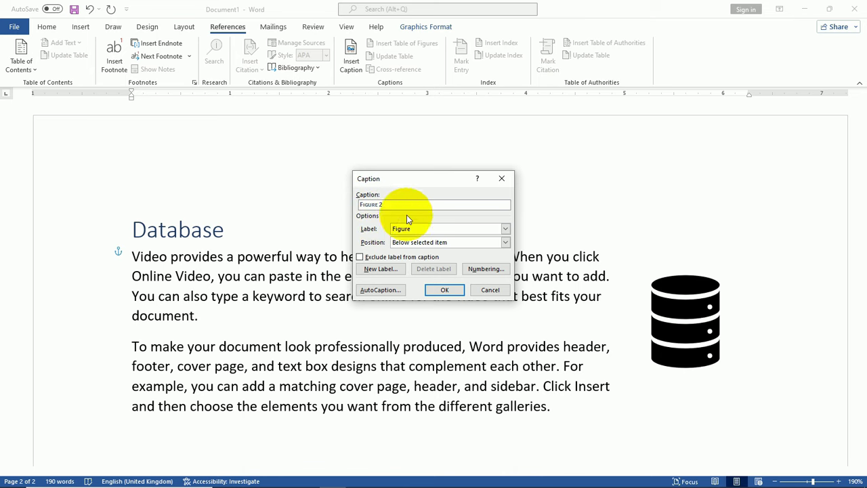
click(444, 290)
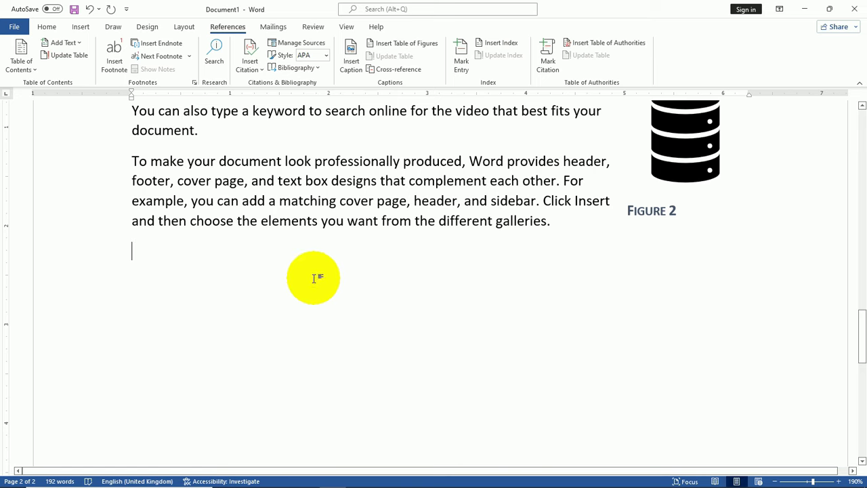
click(78, 25)
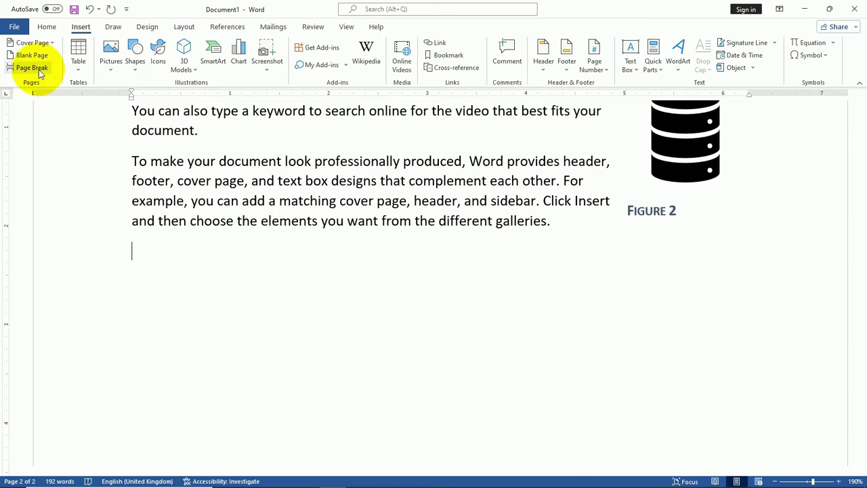
Step: Add a page break and insert a table of figures on page 3, then follow its Figure 1 entry
click(39, 73)
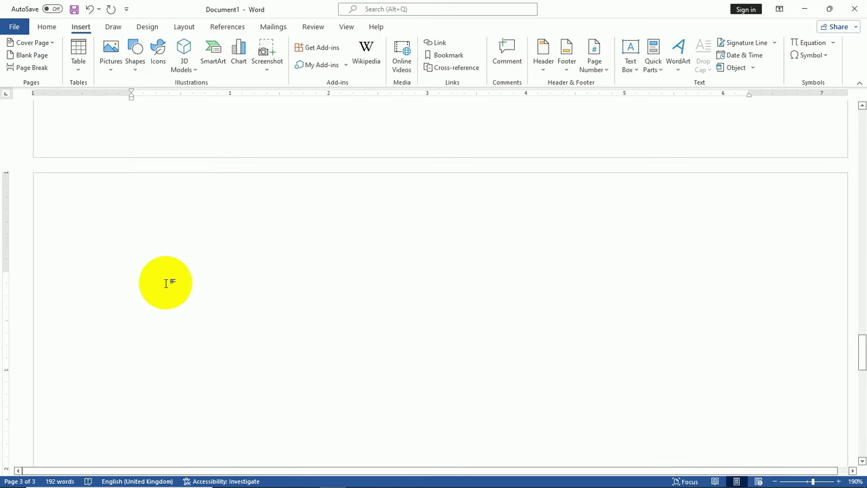
click(227, 26)
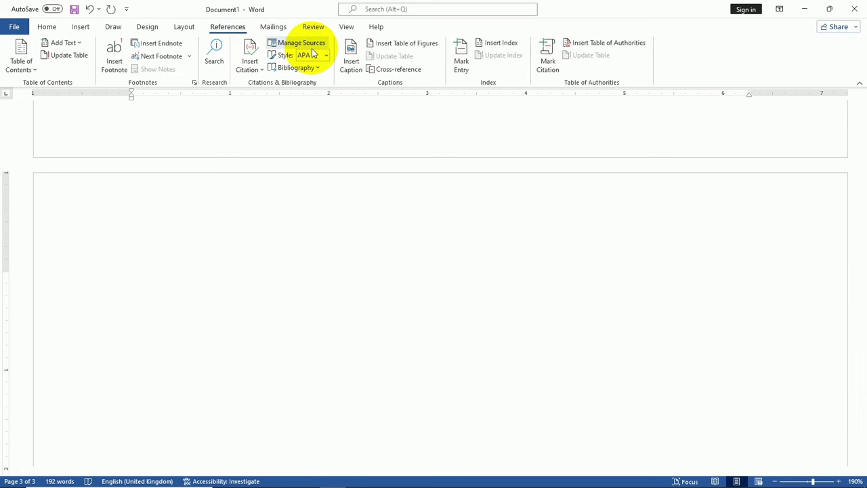
click(407, 43)
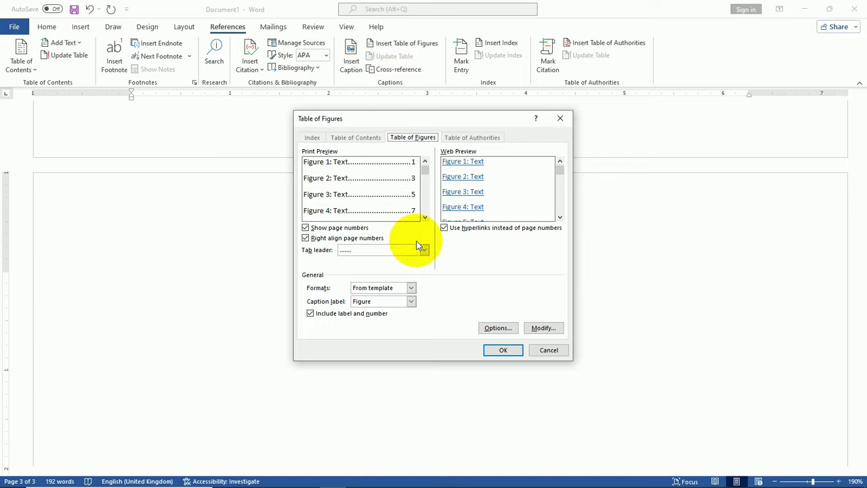
click(502, 351)
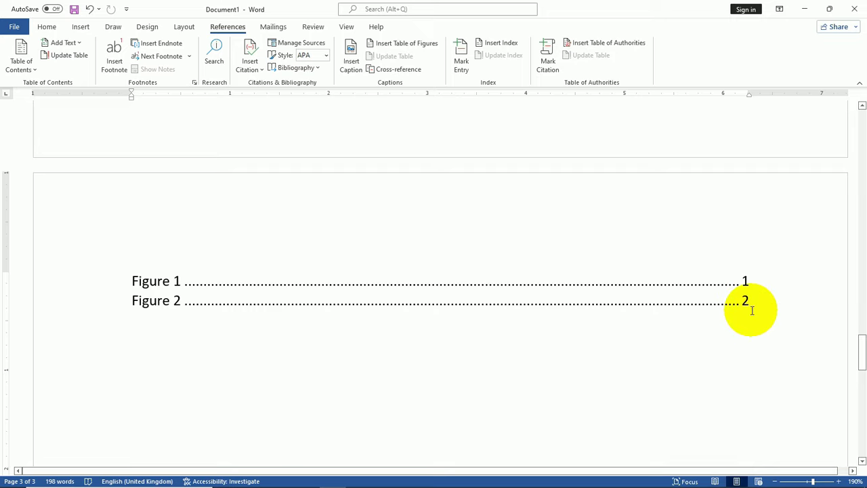
click(745, 285)
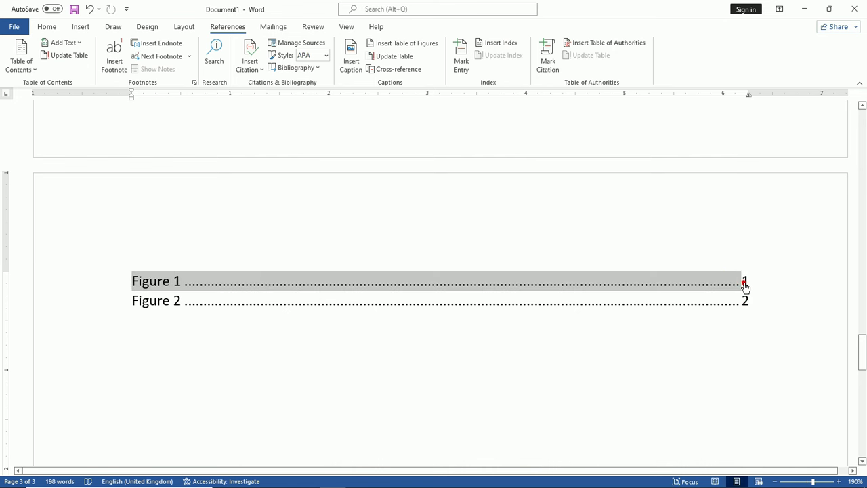
ctrl+click(745, 285)
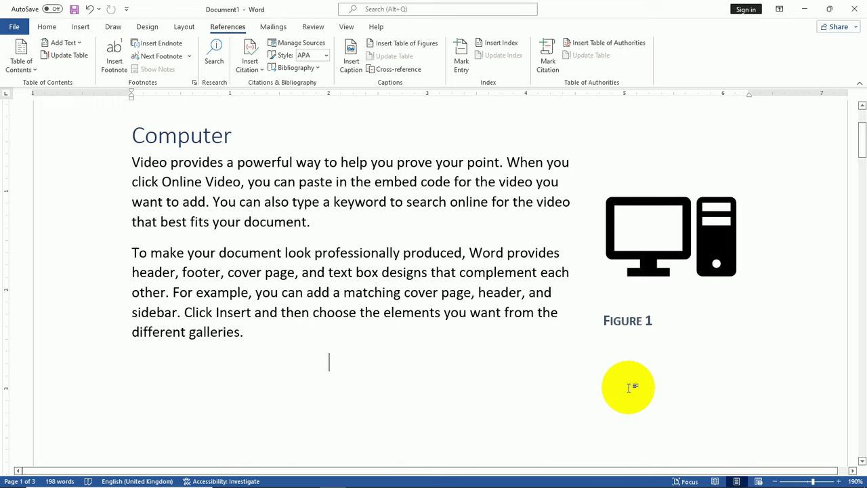
Step: Switch the Insert Caption label to Equation, cancel without adding a caption, then return to References
scroll(591, 333, down, 1)
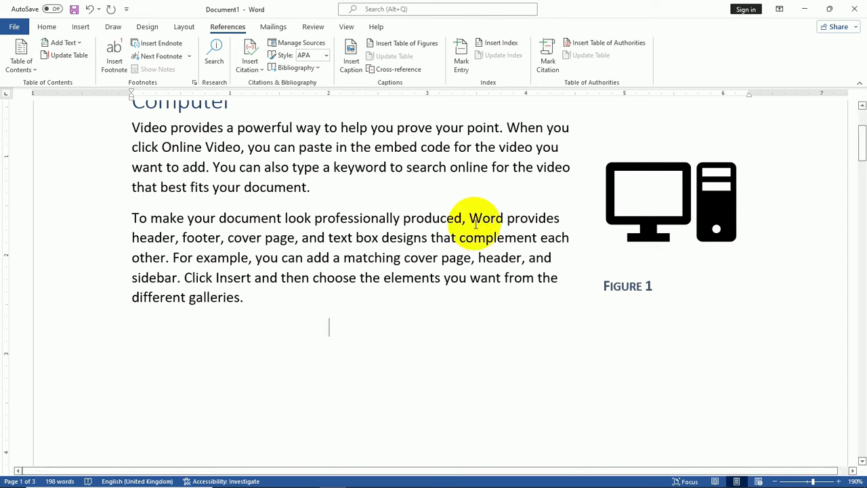
click(351, 58)
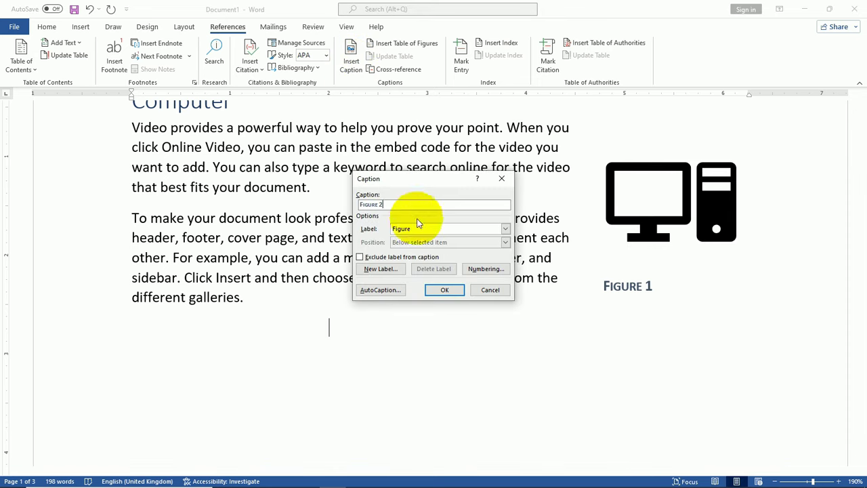
click(505, 229)
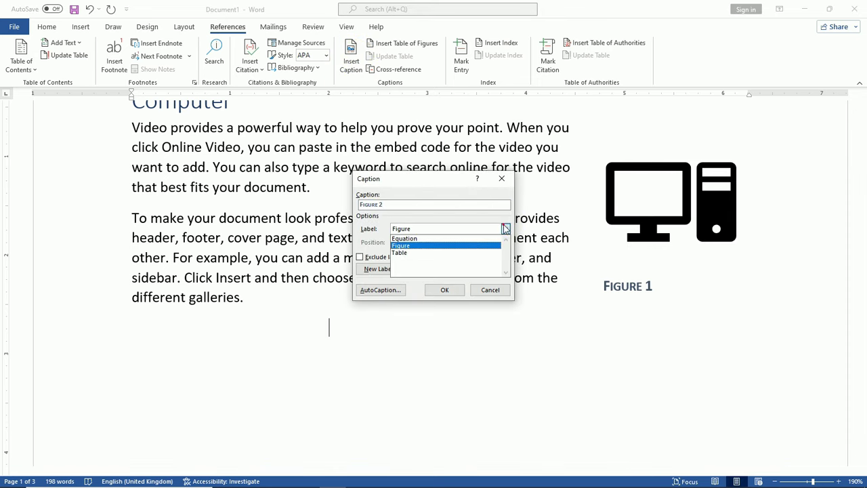
click(453, 238)
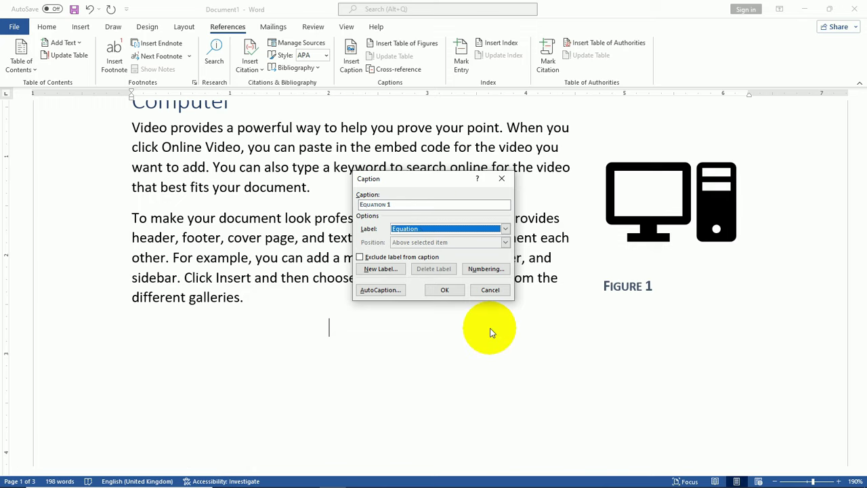
click(504, 291)
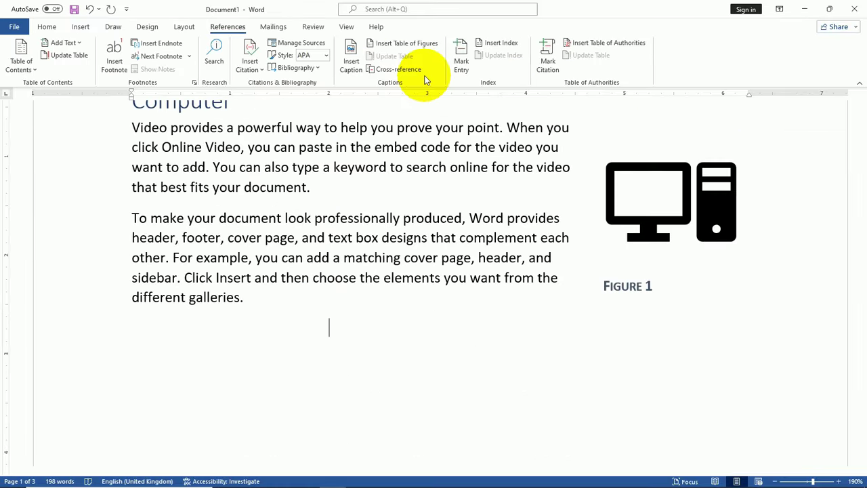
click(79, 28)
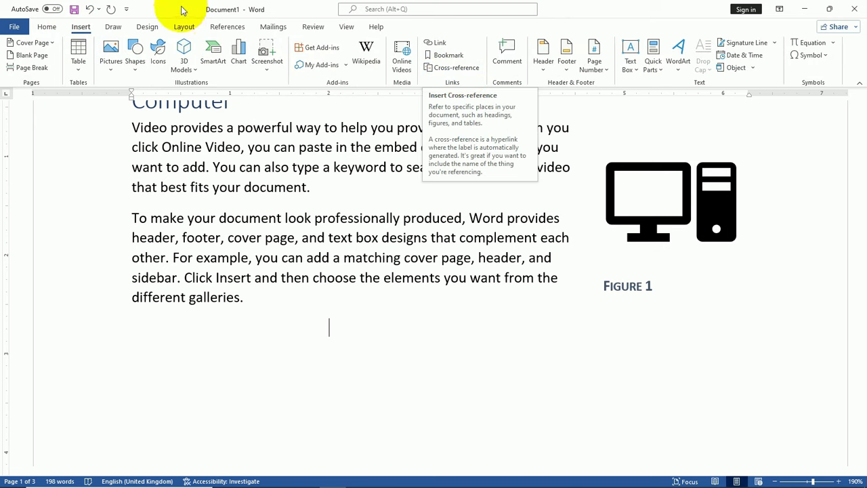
click(224, 27)
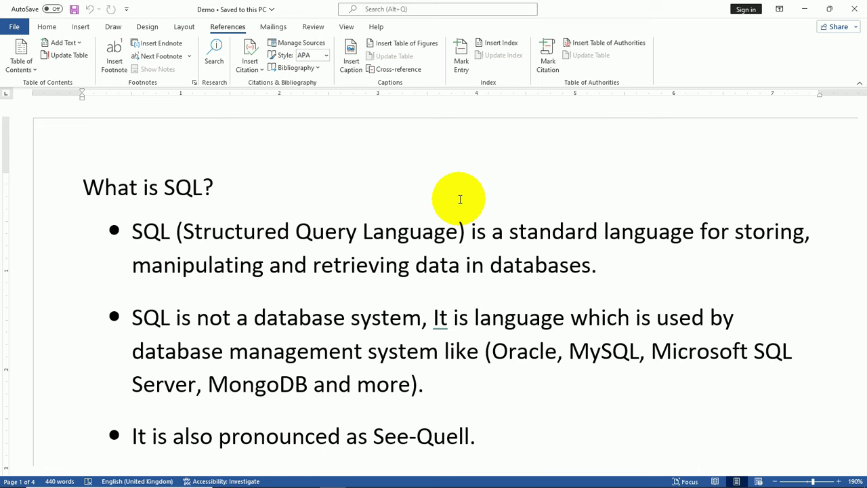
Step: Mark 'SQL (Structured Query Language)' in the first bullet as a main index entry
click(460, 58)
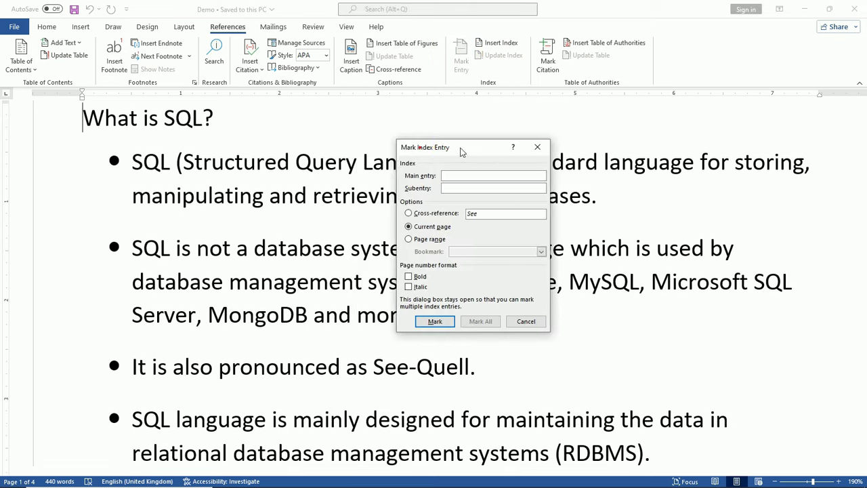
drag(460, 150, 604, 170)
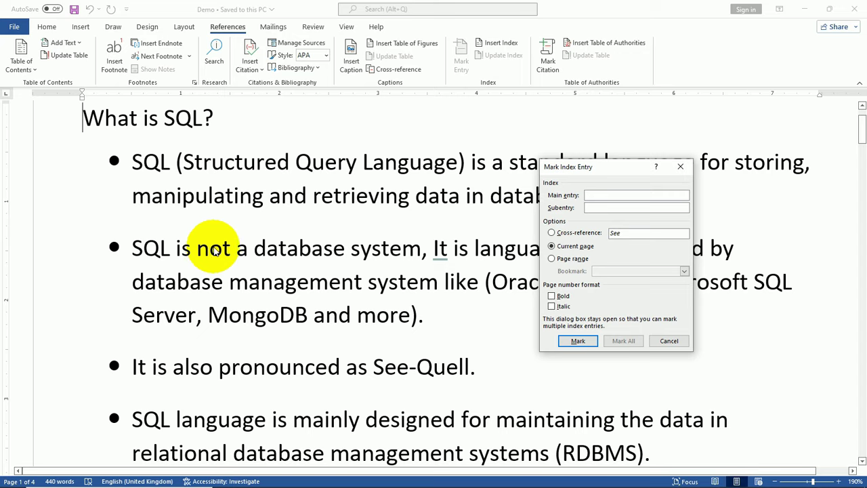
drag(133, 166, 465, 163)
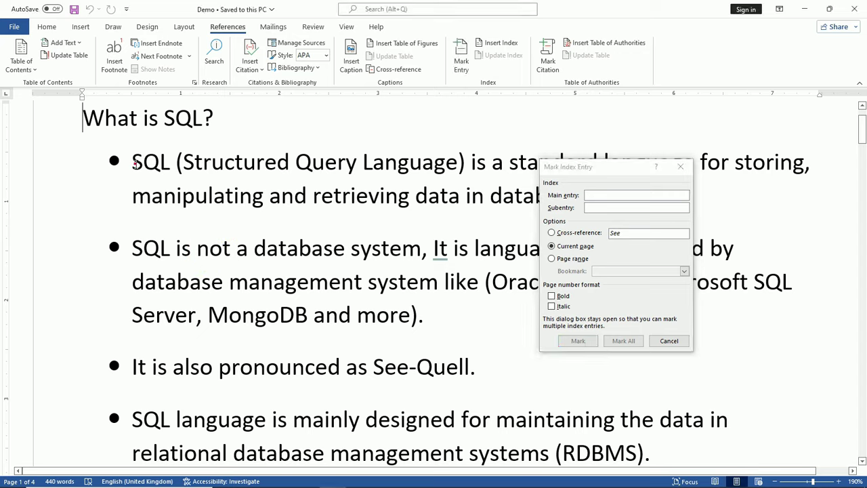
click(559, 199)
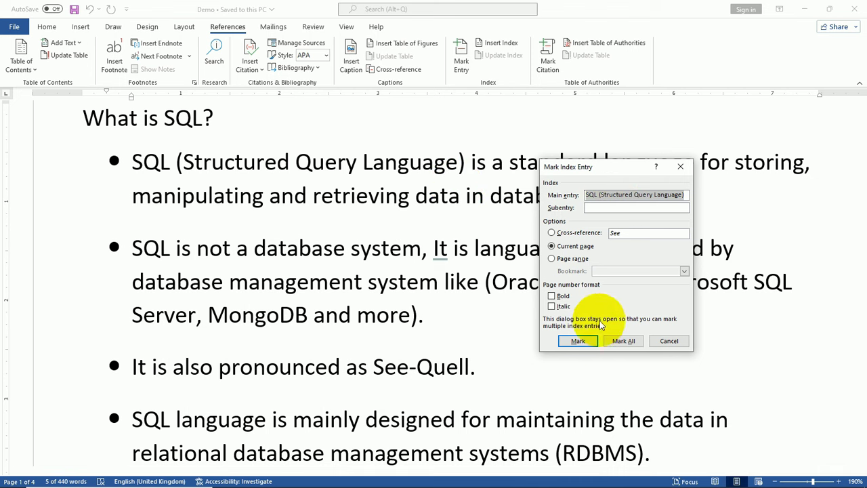
click(580, 341)
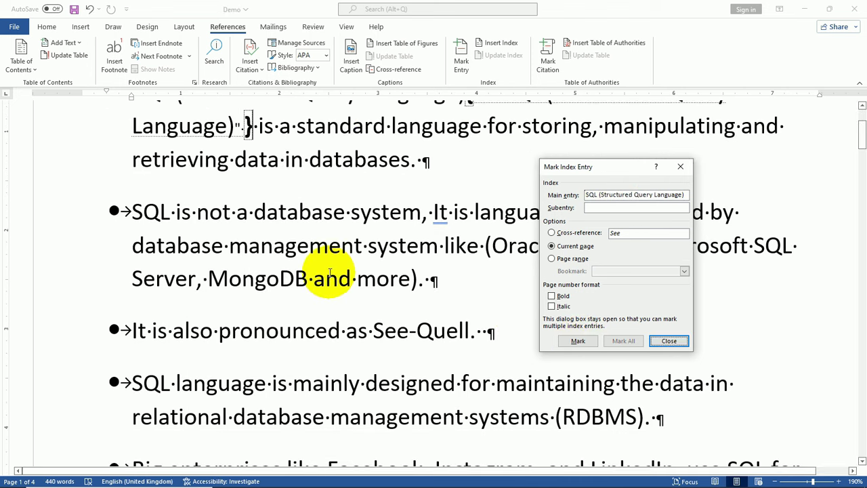
Step: Mark the word 'data' in the heading as a main index entry
scroll(339, 277, up, 3)
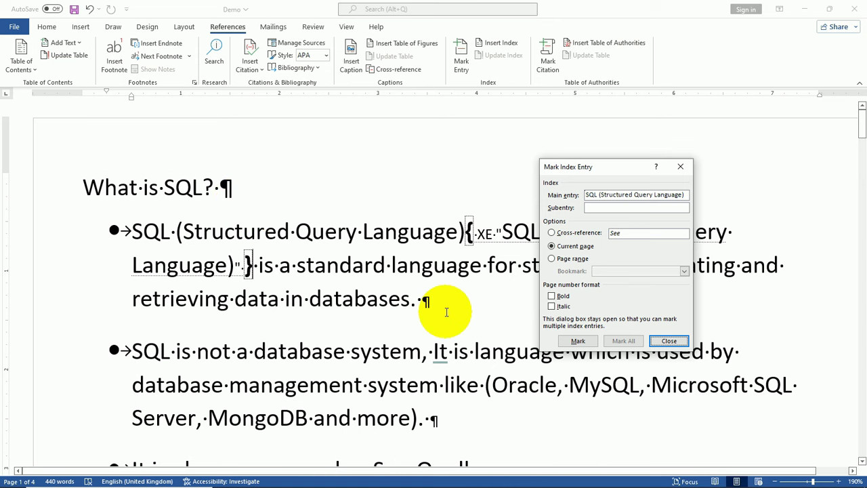
scroll(446, 311, down, 2)
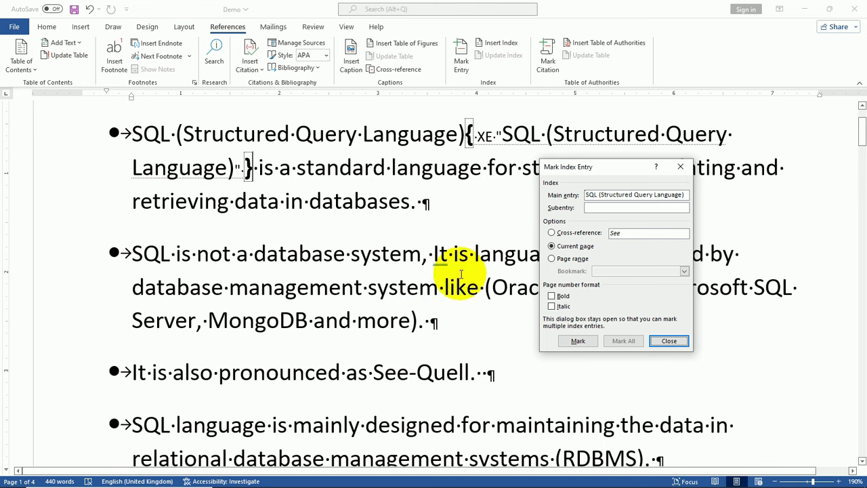
scroll(340, 315, down, 1)
scroll(341, 315, down, 1)
scroll(339, 309, down, 7)
click(163, 171)
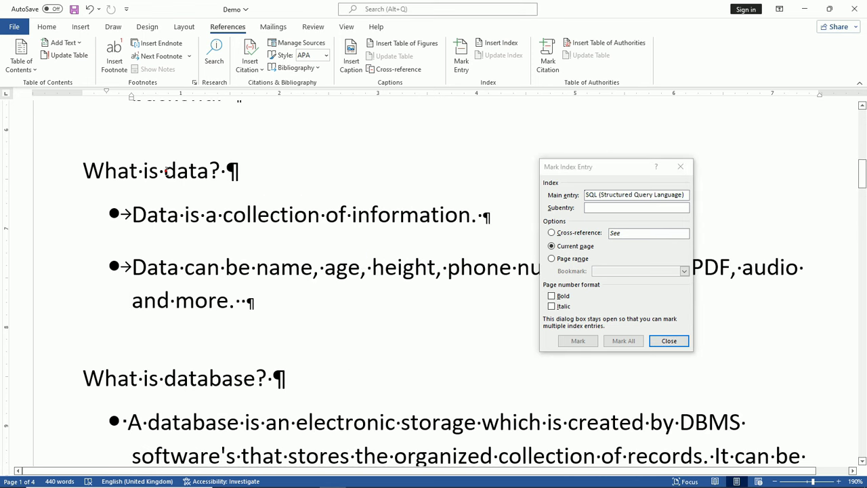
key(shift+Right)
key(shift+Right)
key(shift+Right)
key(shift+Right)
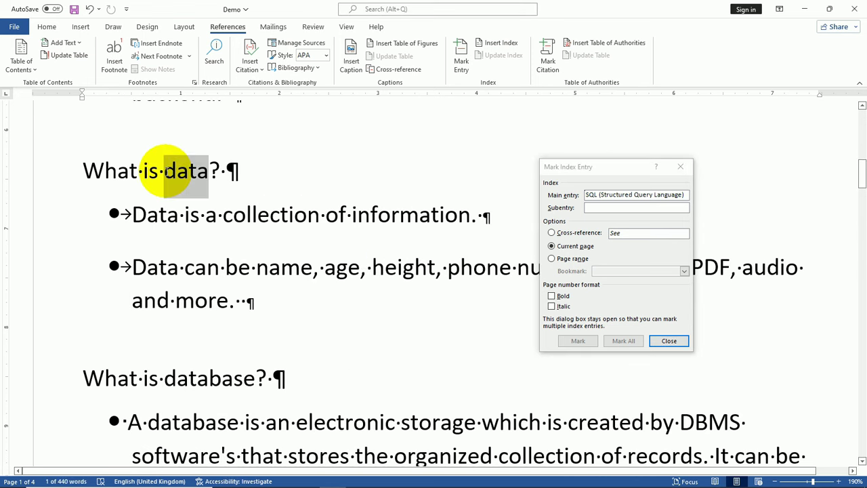
key(shift+Right)
key(shift+Right)
key(shift+Left)
key(shift+Left)
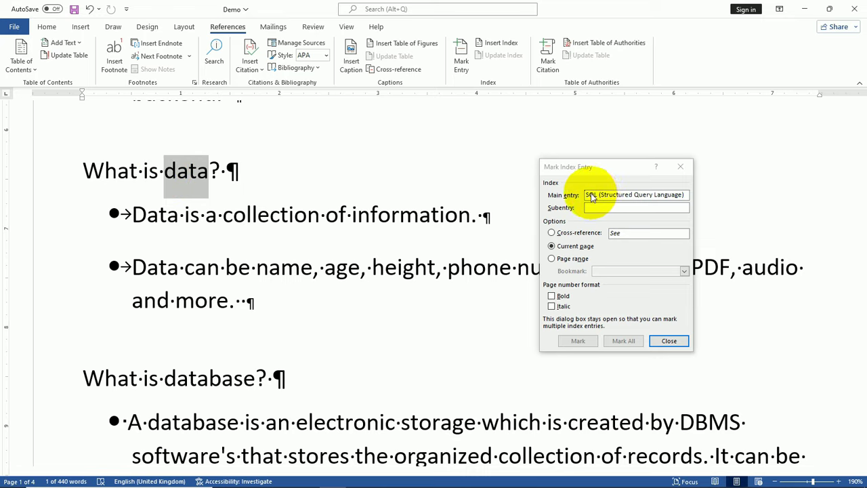
click(617, 195)
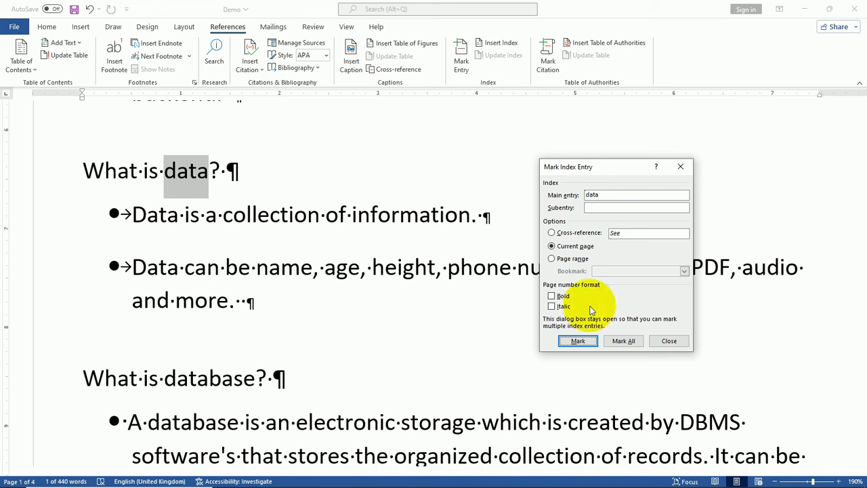
click(578, 341)
Step: Mark the word 'table' in the heading as a main index entry
scroll(366, 339, down, 2)
scroll(365, 342, down, 4)
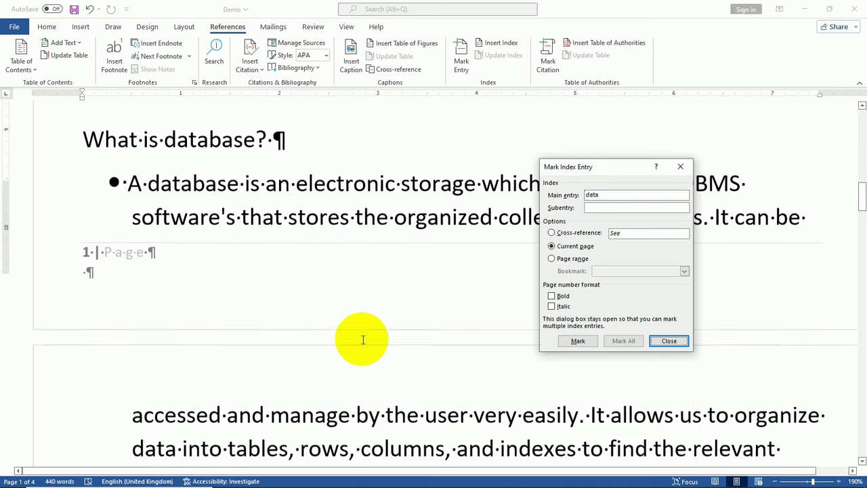
scroll(360, 338, down, 6)
scroll(360, 335, down, 3)
scroll(357, 337, down, 1)
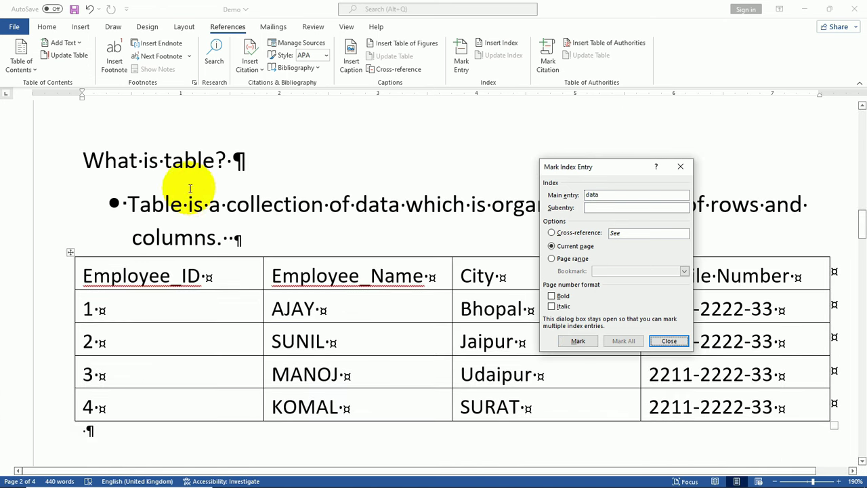
double_click(174, 161)
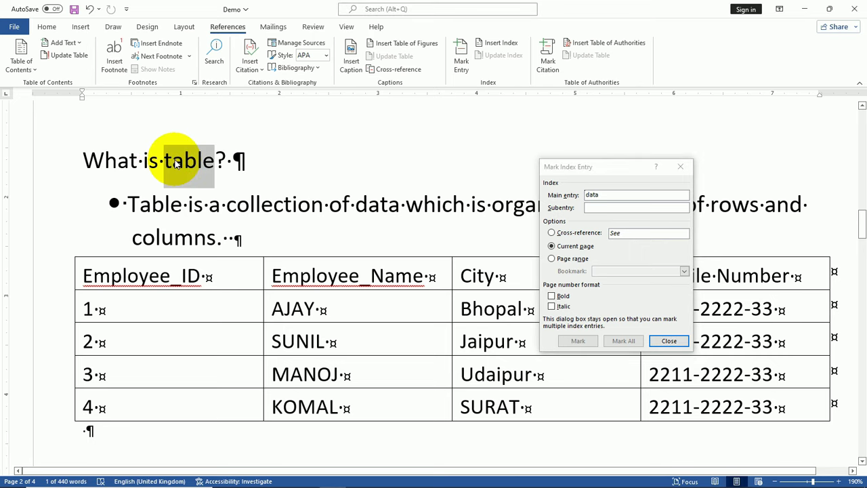
click(616, 195)
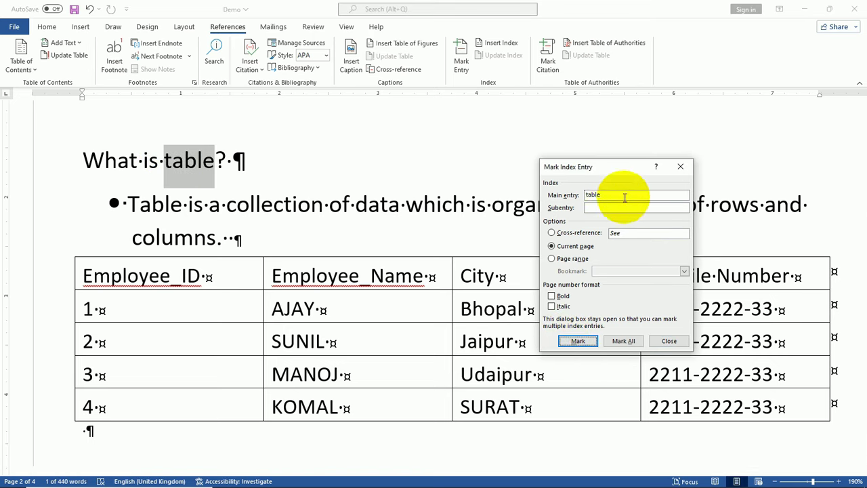
click(578, 341)
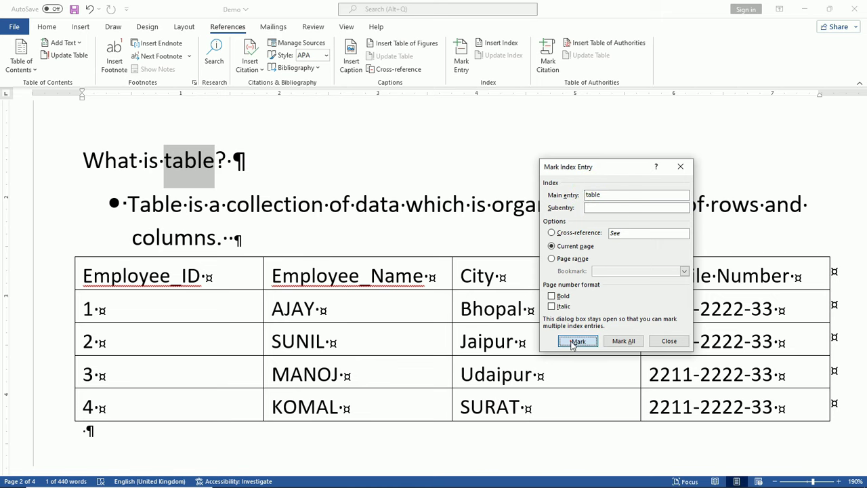
Step: Mark the word 'databases' in the bullet as a main index entry
scroll(387, 296, down, 5)
scroll(380, 295, down, 3)
scroll(377, 290, down, 1)
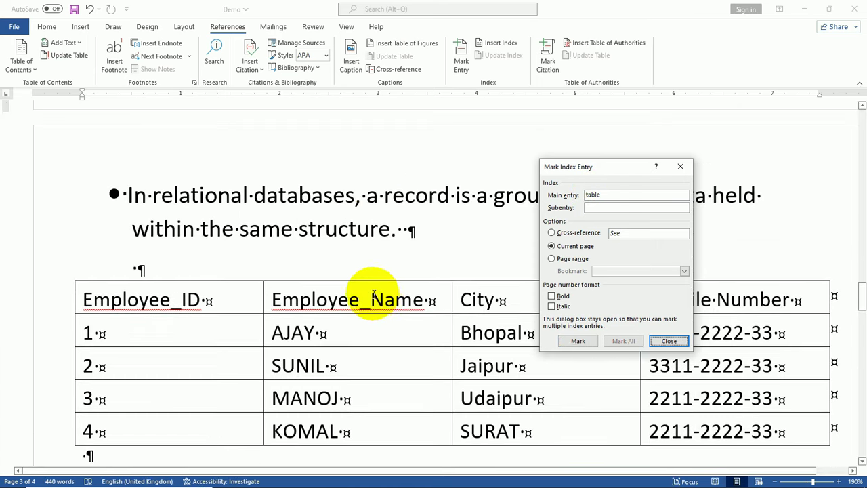
scroll(359, 294, up, 3)
scroll(368, 294, down, 2)
scroll(368, 293, down, 4)
scroll(368, 291, up, 2)
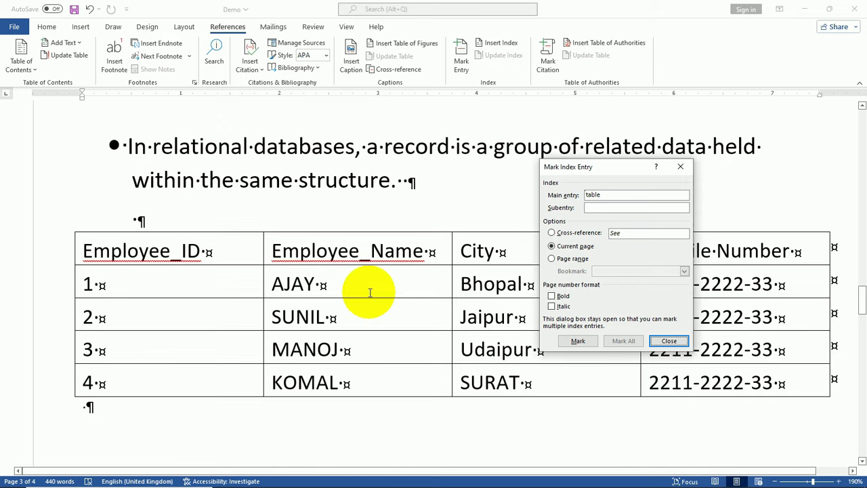
click(281, 146)
key(shift+Right)
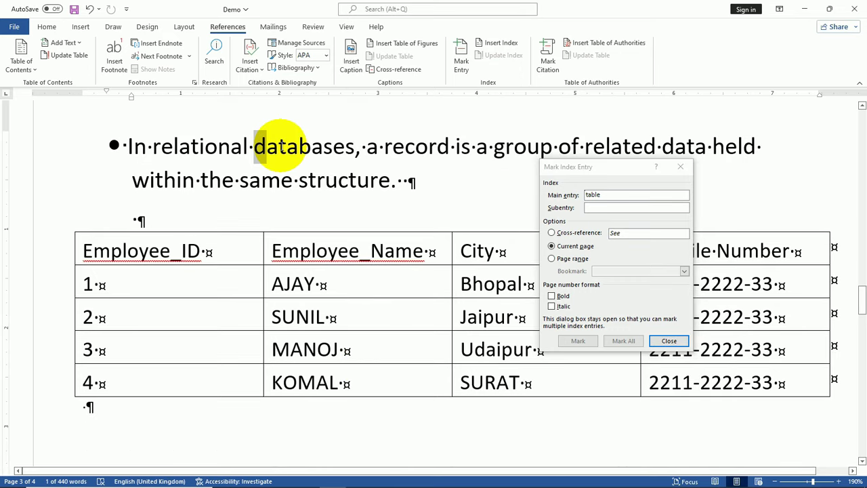
key(shift+Right)
key(shift+Right)
key(shift+Right)
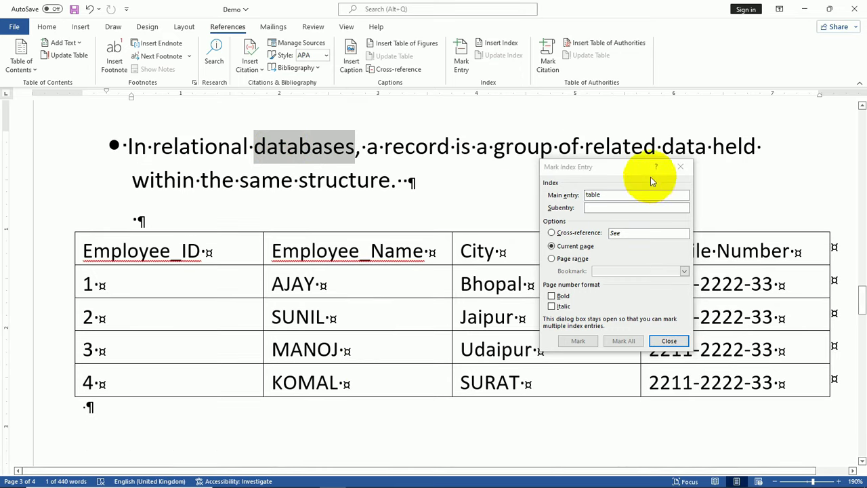
click(649, 193)
click(649, 193)
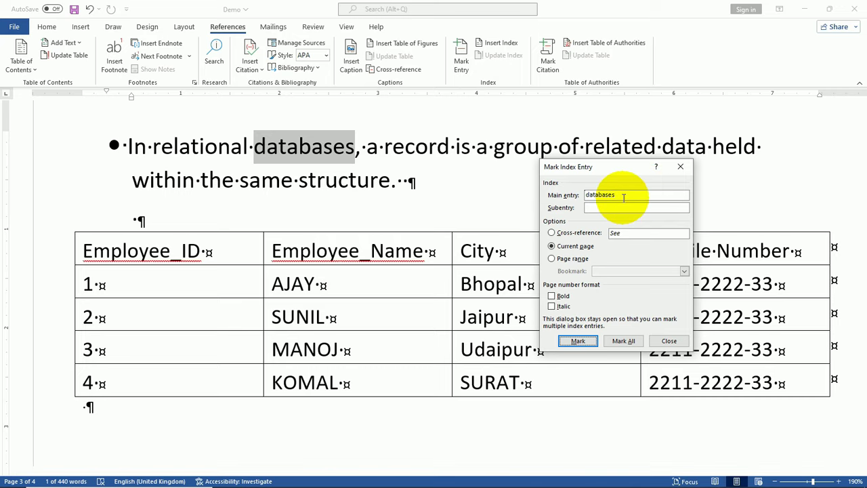
click(575, 342)
scroll(433, 288, down, 2)
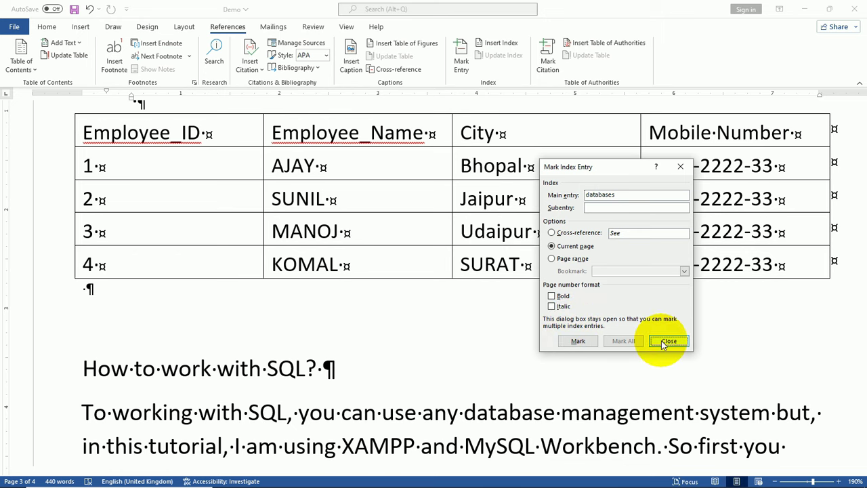
Step: Close the Mark Index Entry window and place the cursor after the final ');' line
click(668, 341)
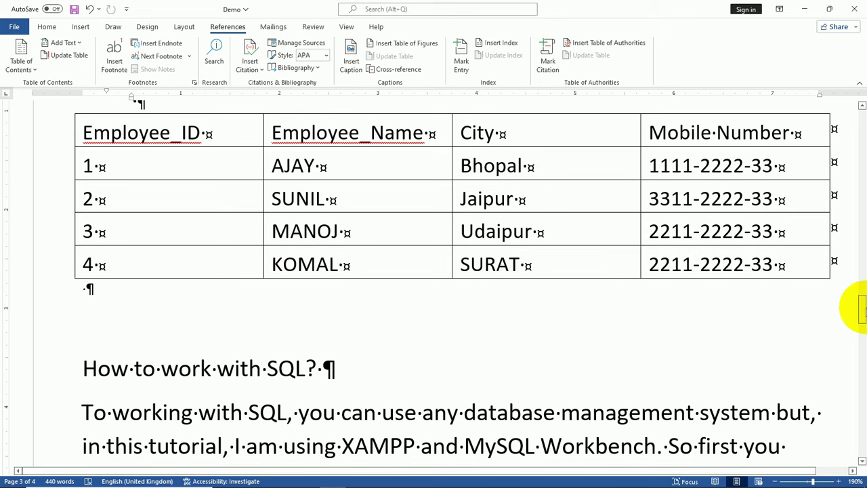
drag(861, 306, 860, 446)
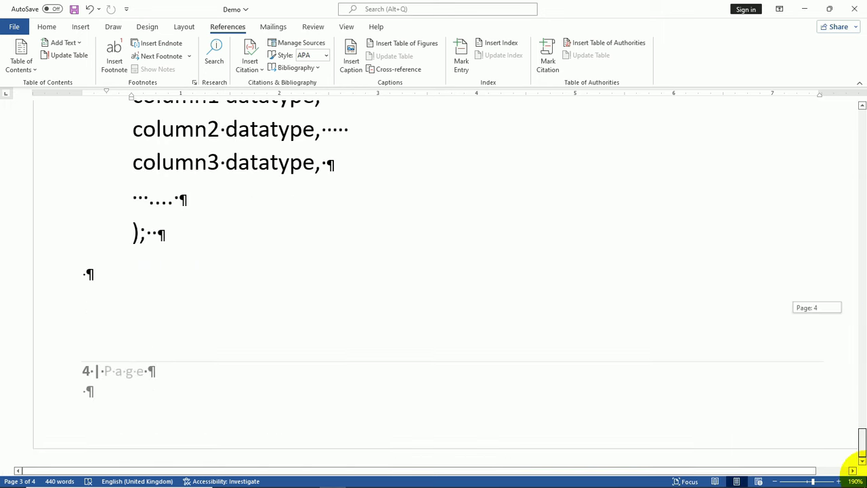
click(104, 310)
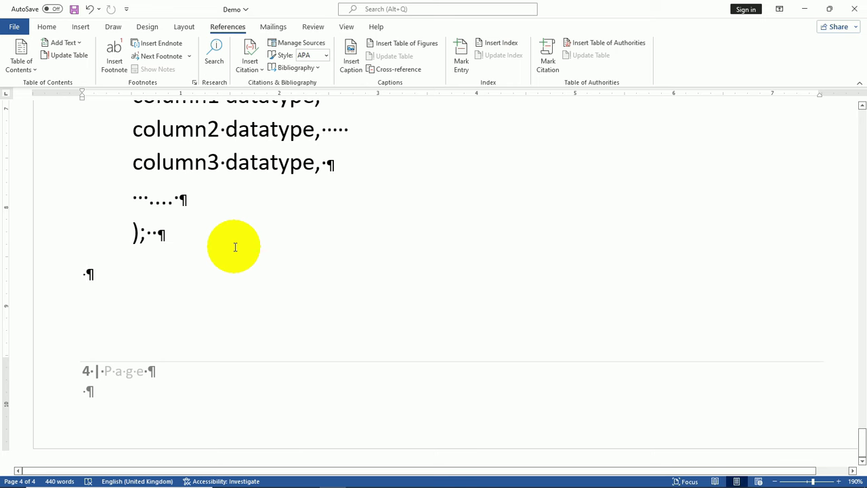
Step: Hide formatting marks and insert a page break to create blank page 5
click(54, 30)
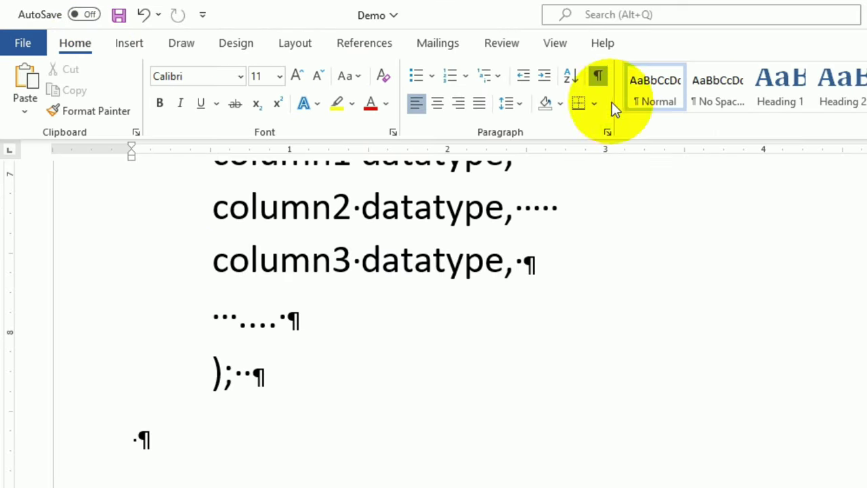
click(597, 76)
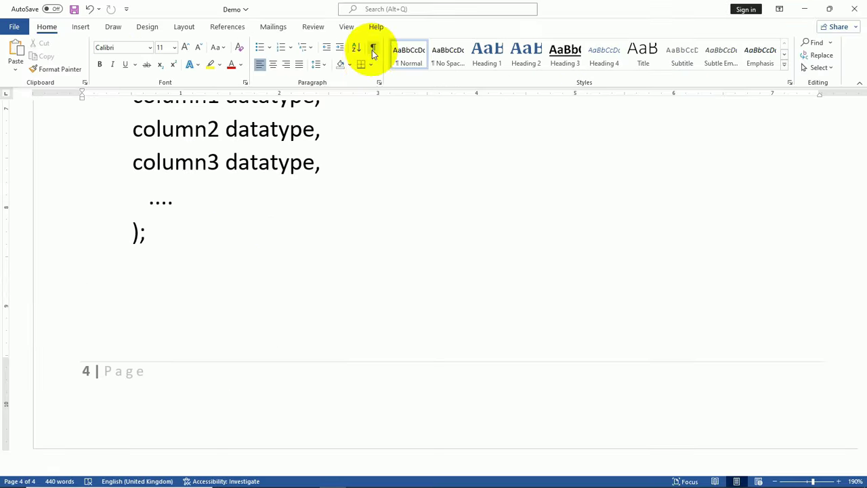
click(92, 30)
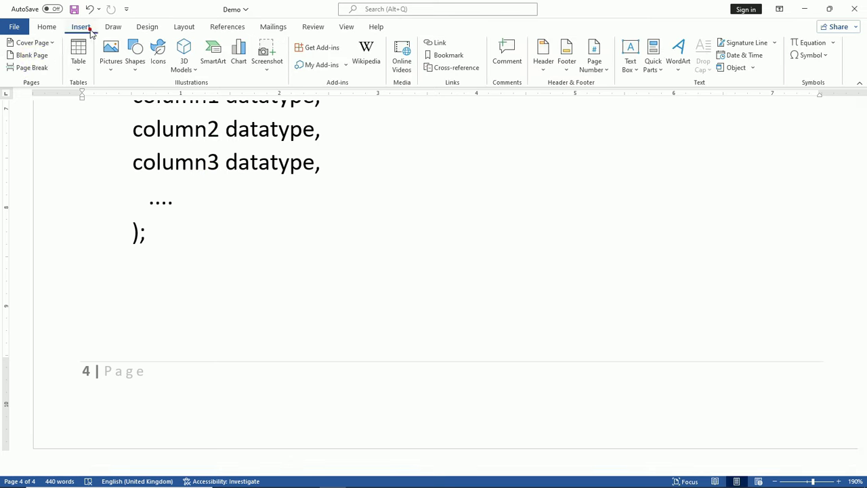
click(31, 67)
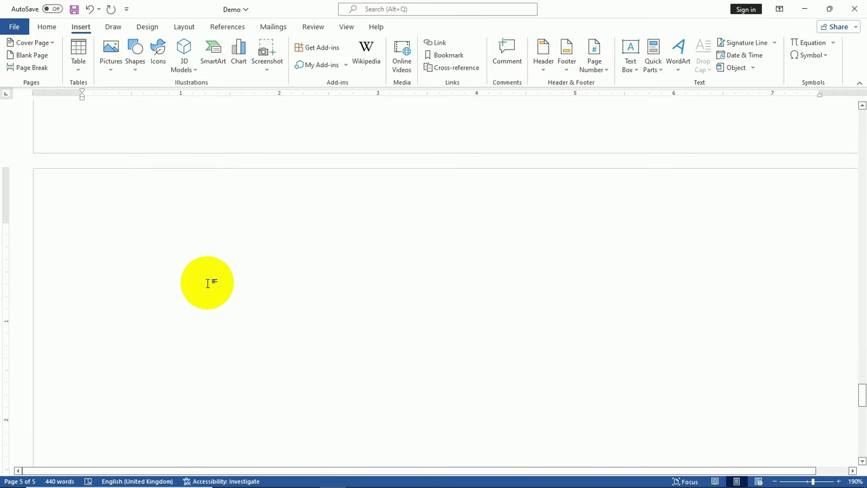
Step: Insert a 2-column index on page 5 listing data, databases, SQL and table
click(237, 31)
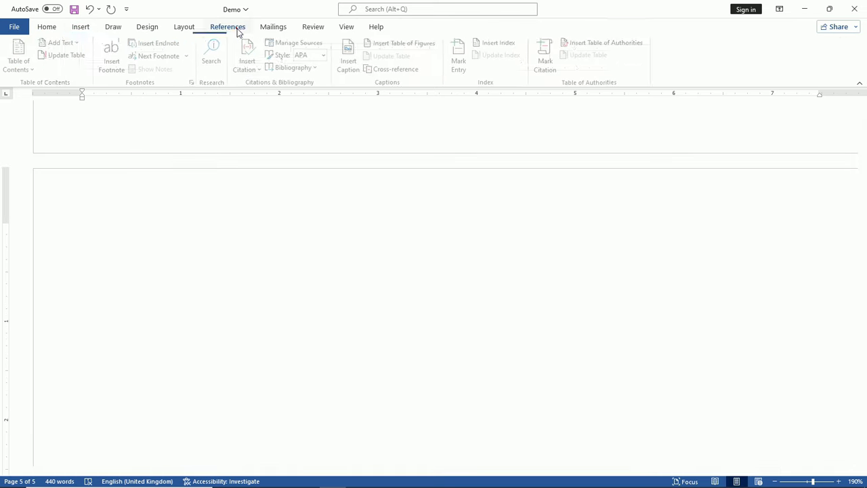
click(506, 43)
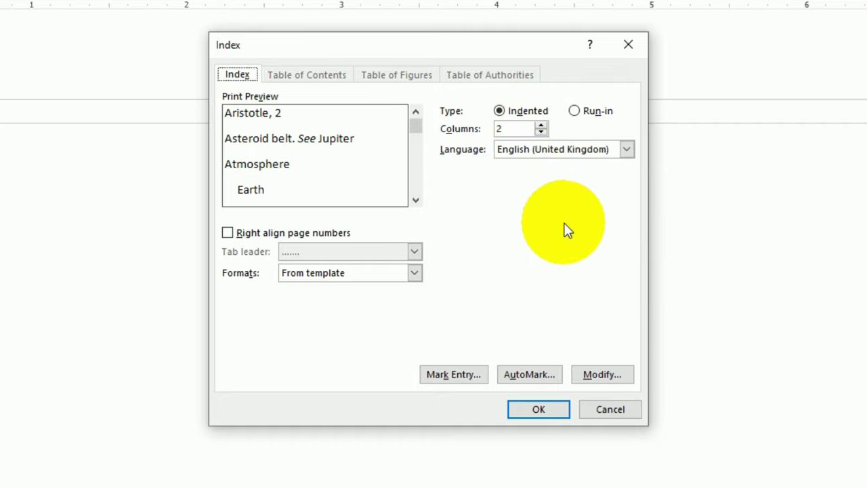
click(555, 409)
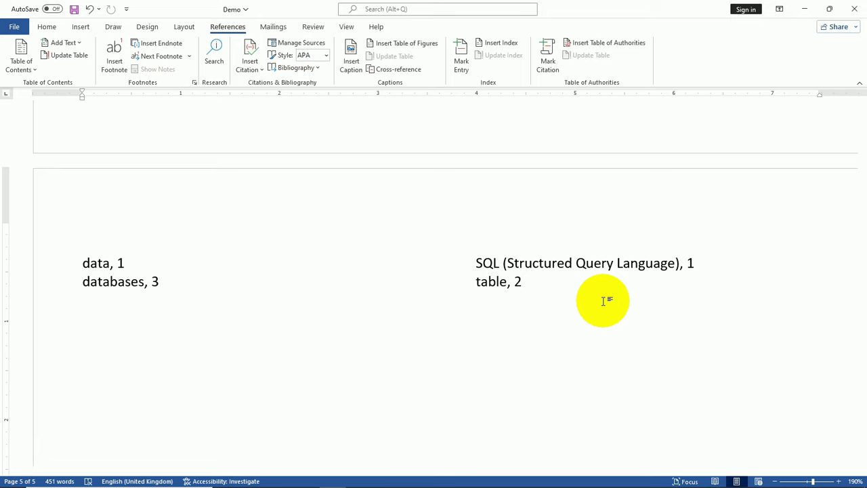
Step: Mark 'XAMPP' in the Download Link for XAMPP heading as a main index entry
scroll(603, 300, up, 3)
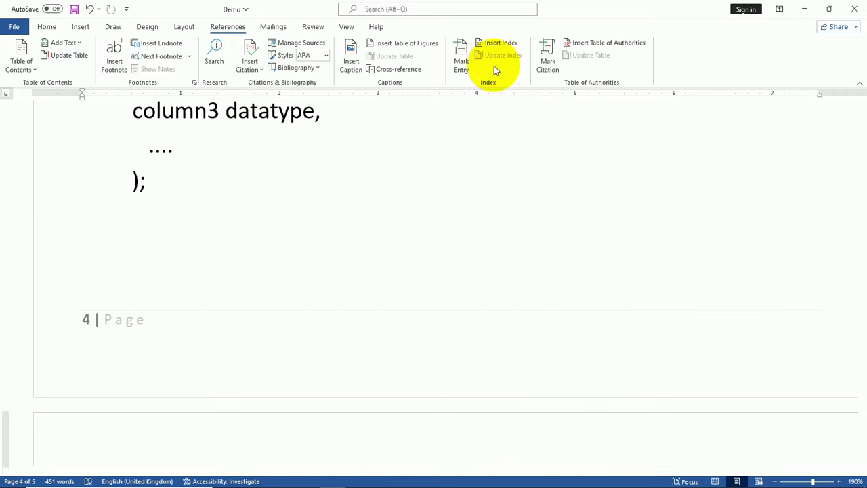
scroll(549, 236, down, 5)
scroll(550, 237, up, 2)
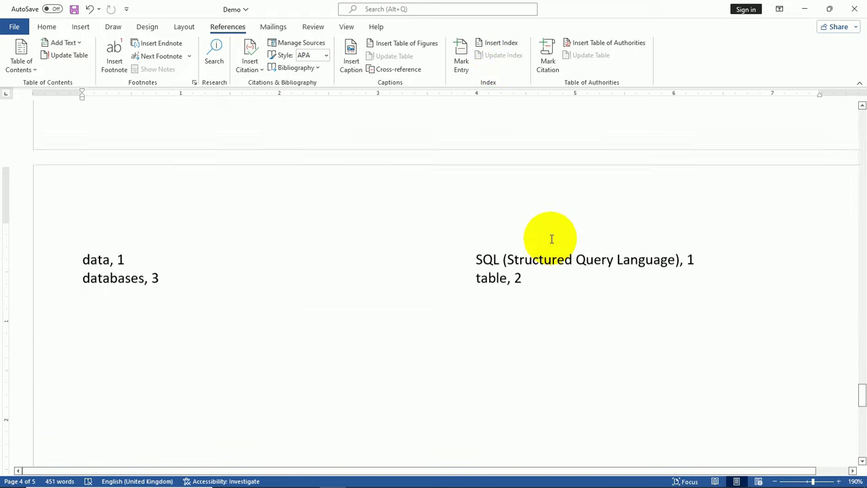
scroll(551, 239, up, 2)
scroll(551, 241, up, 2)
click(469, 58)
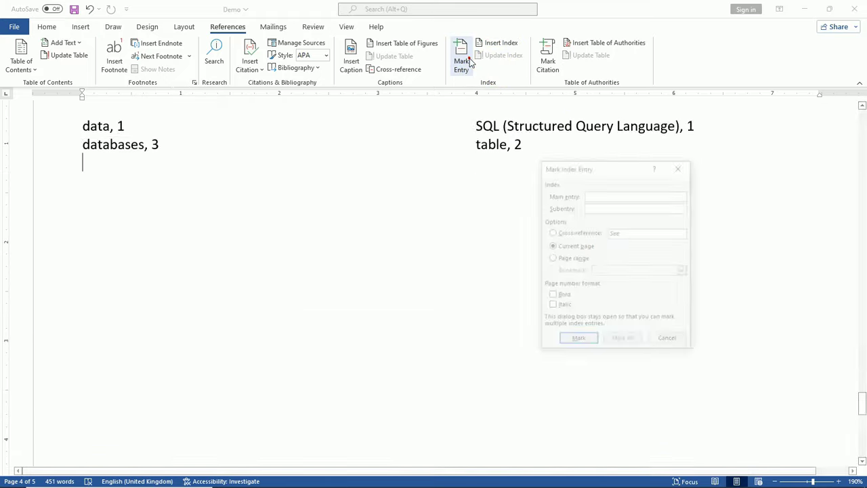
scroll(410, 200, up, 5)
scroll(410, 201, up, 10)
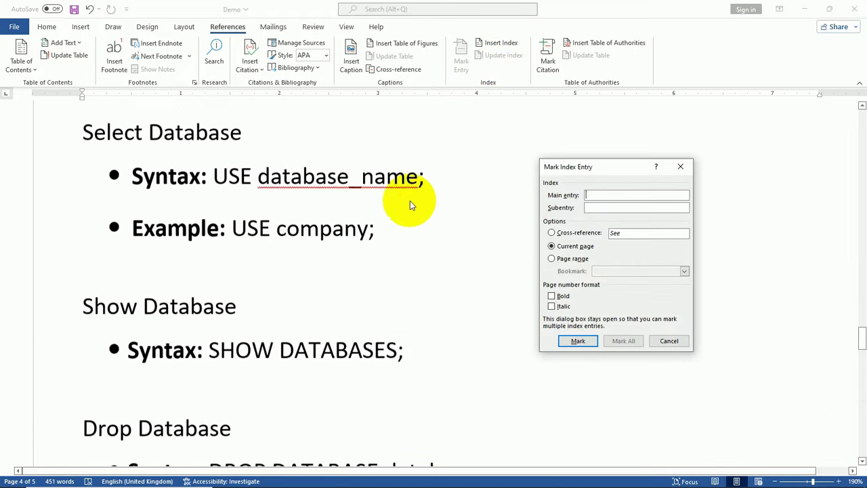
scroll(410, 201, up, 1)
scroll(379, 230, up, 3)
scroll(176, 340, up, 2)
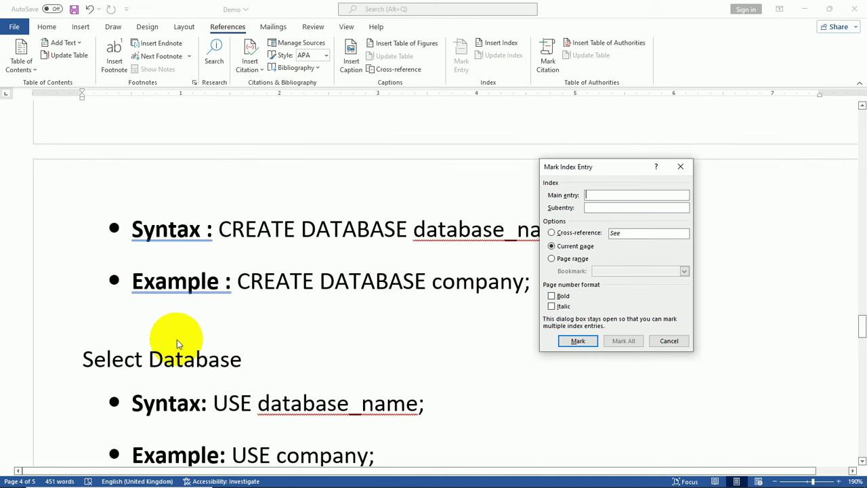
scroll(230, 312, up, 1)
scroll(249, 274, up, 5)
scroll(264, 285, up, 5)
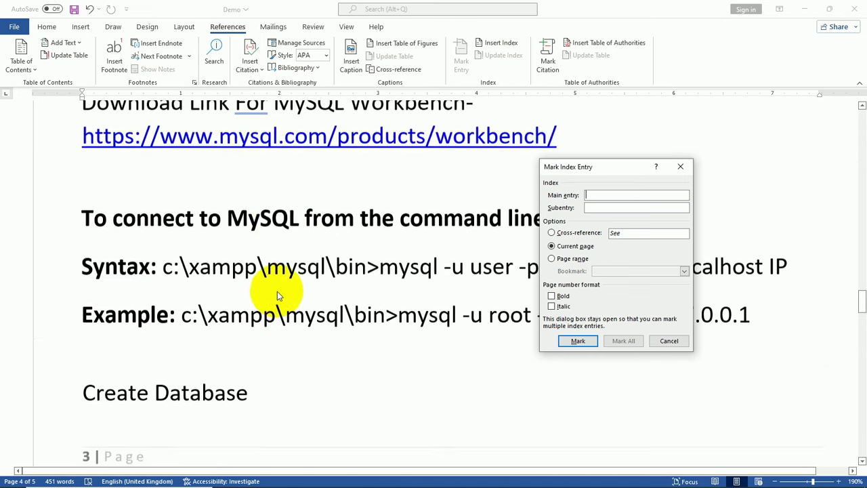
scroll(276, 291, up, 6)
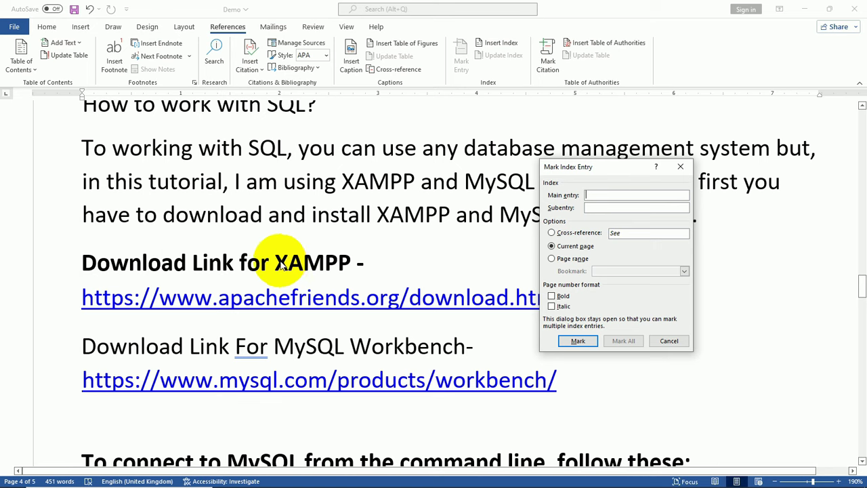
click(278, 260)
double_click(278, 260)
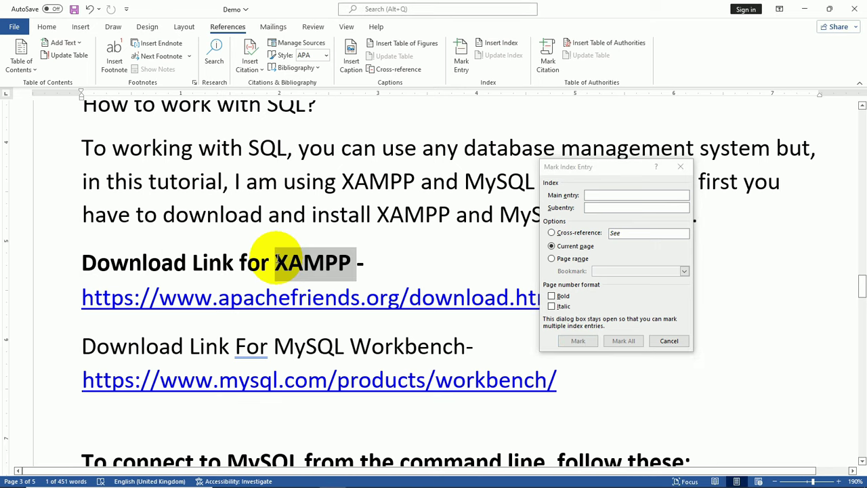
click(610, 195)
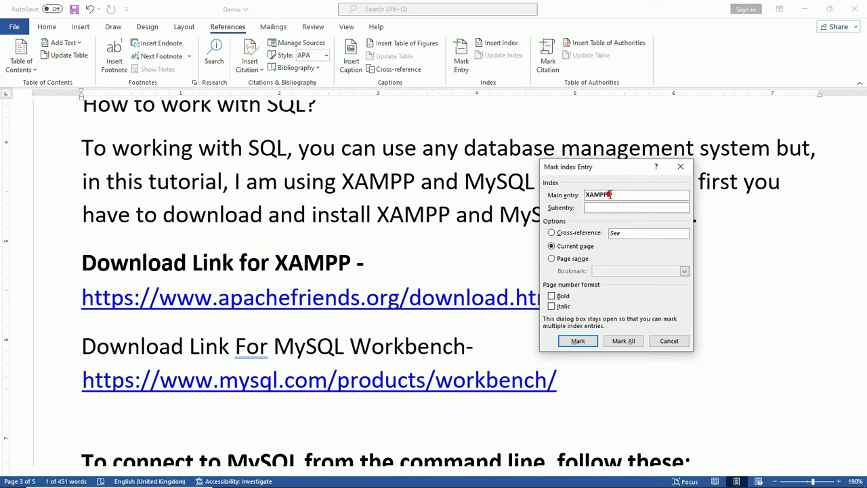
click(578, 341)
Step: Close the Mark Index Entry window and move down to the index page
click(669, 341)
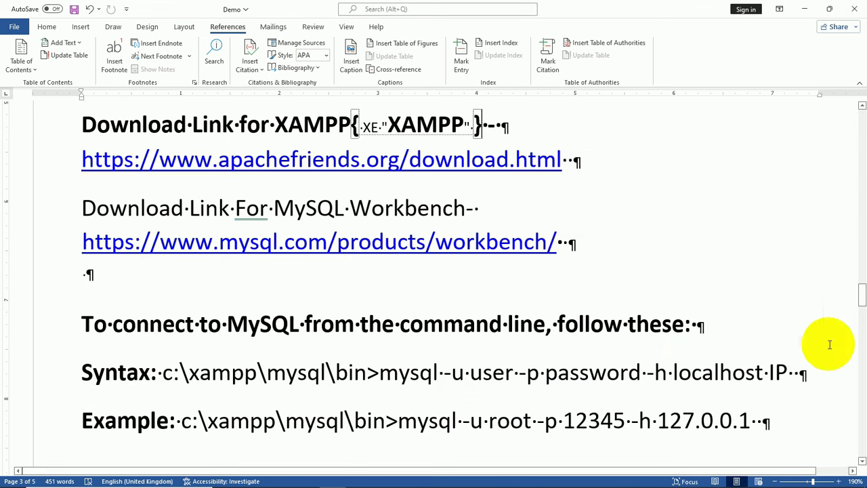
drag(862, 291, 861, 400)
click(130, 188)
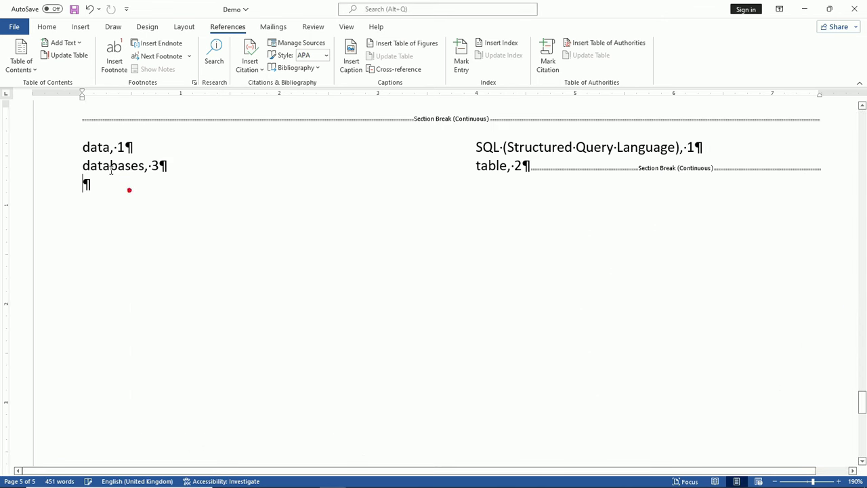
click(49, 27)
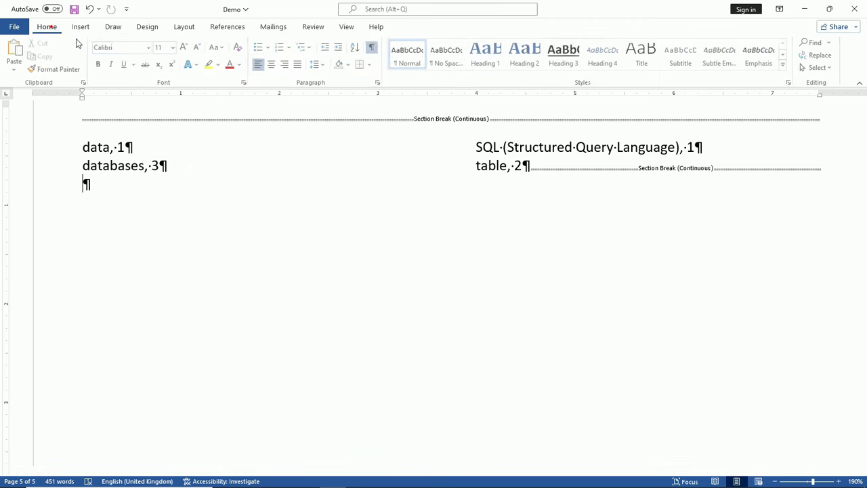
Step: Hide formatting marks and update the page-5 index so it adds 'XAMPP, 3'
click(372, 47)
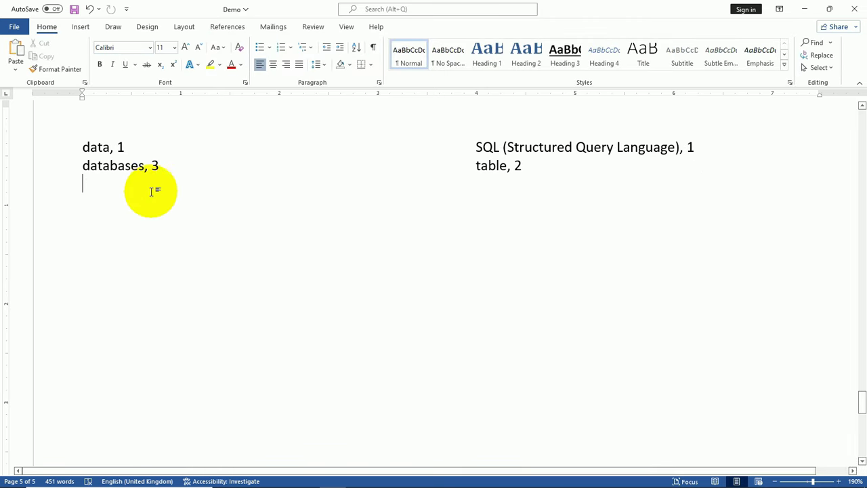
click(239, 27)
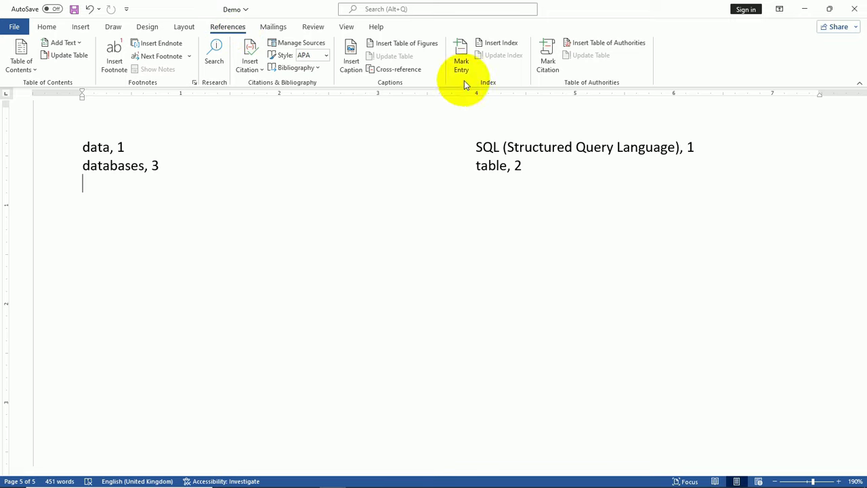
key(Up)
key(Up)
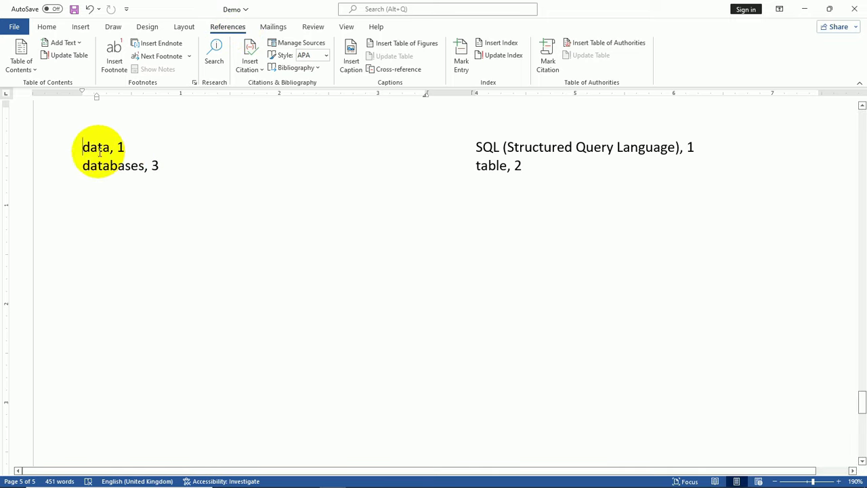
click(507, 55)
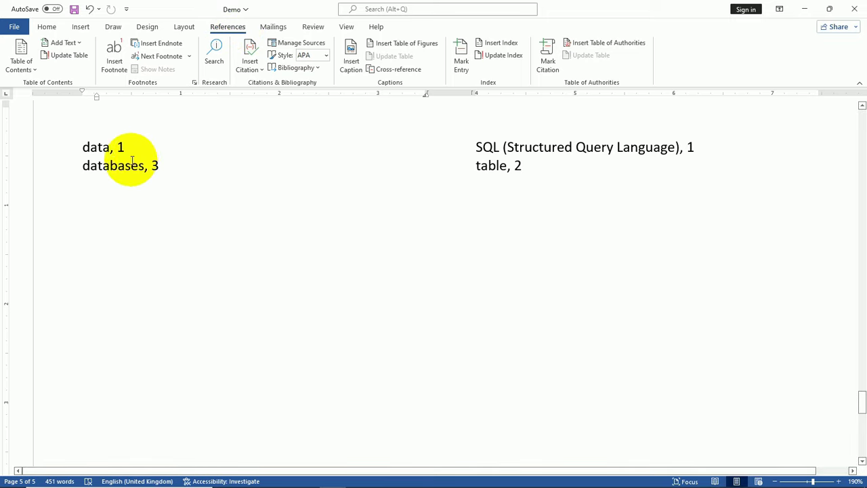
click(511, 58)
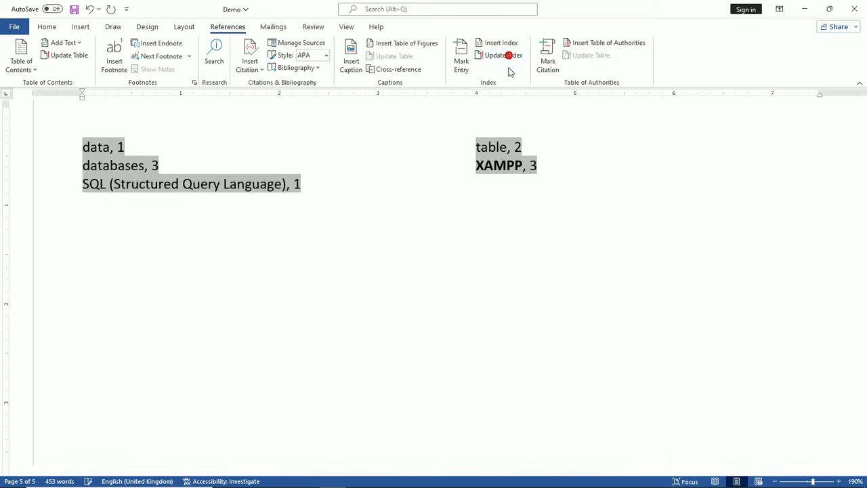
click(540, 169)
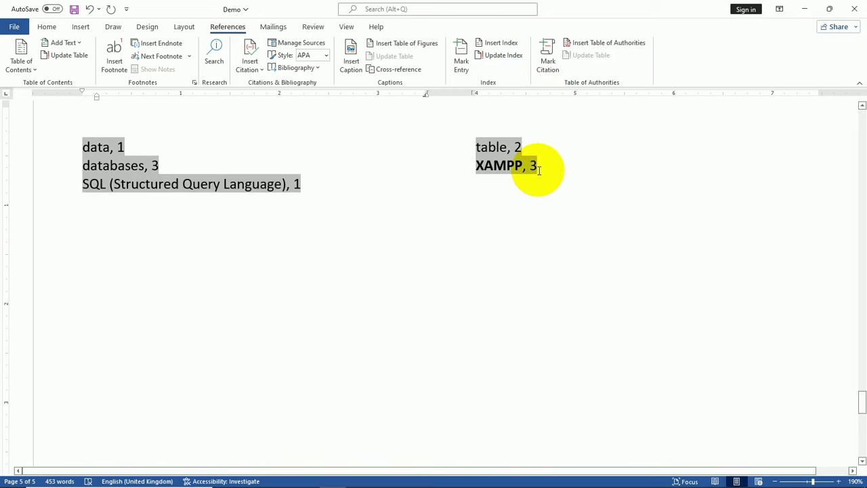
drag(490, 174, 540, 169)
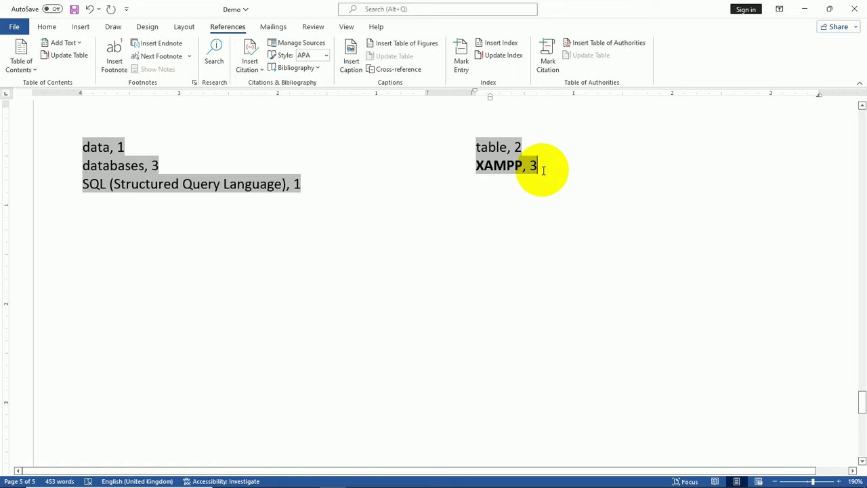
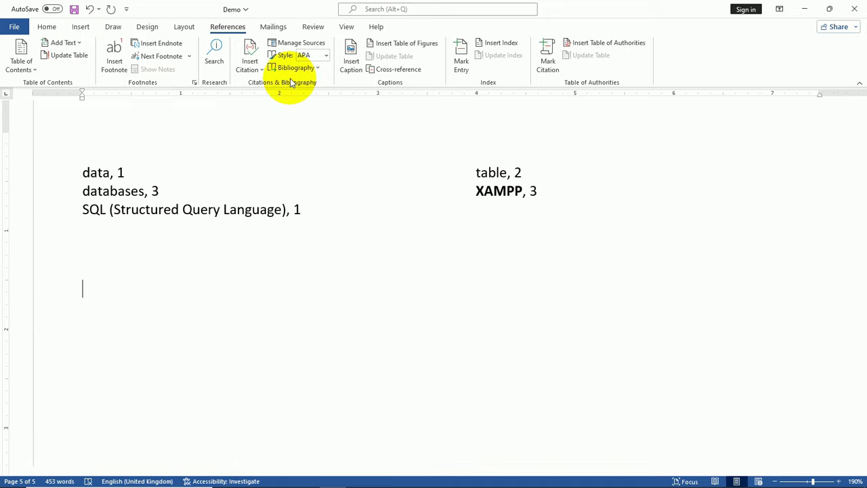
Step: Cite (Kamal, 2010) after 'information very quickly.' and (Sunil, 2016) below the MySQL command example
key(shift+F5)
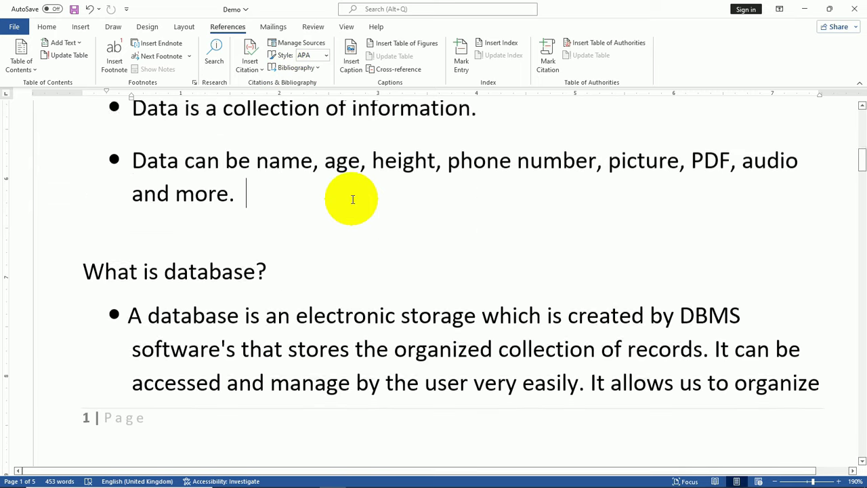
scroll(353, 199, up, 3)
scroll(171, 232, down, 1)
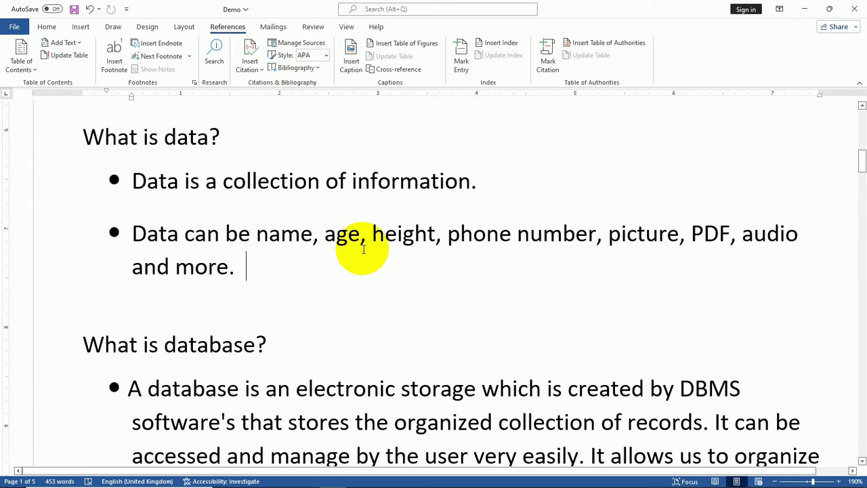
scroll(363, 250, down, 3)
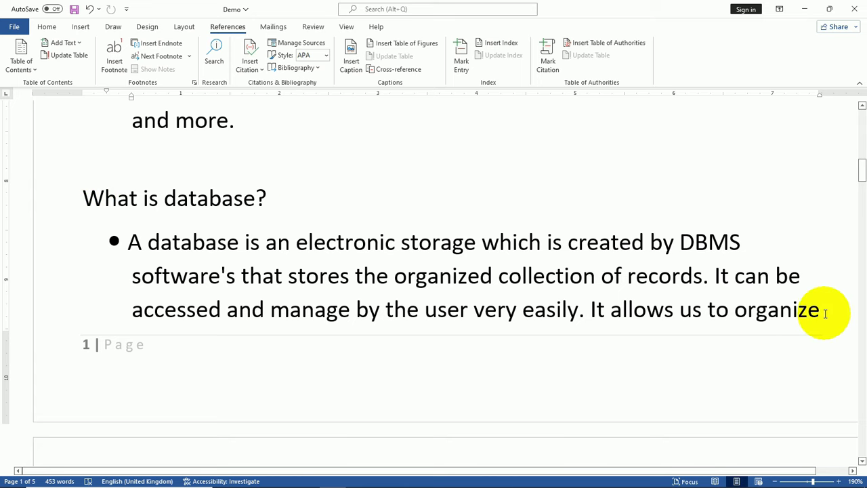
scroll(667, 354, down, 4)
click(405, 351)
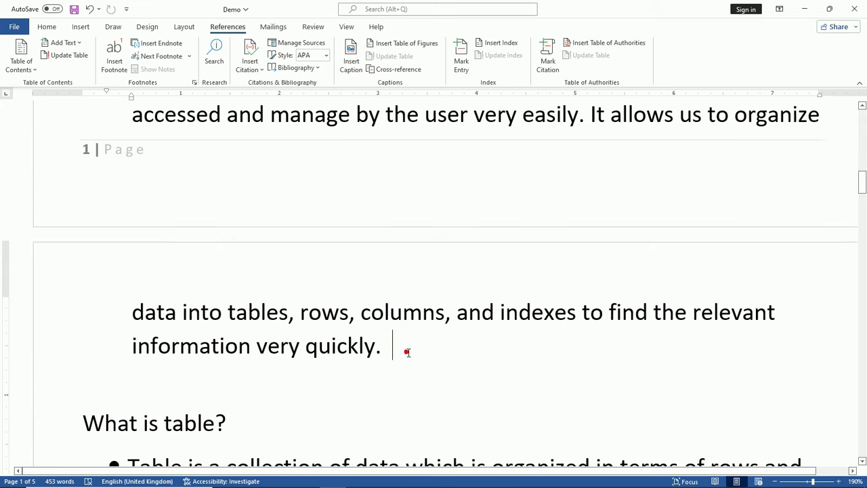
click(251, 70)
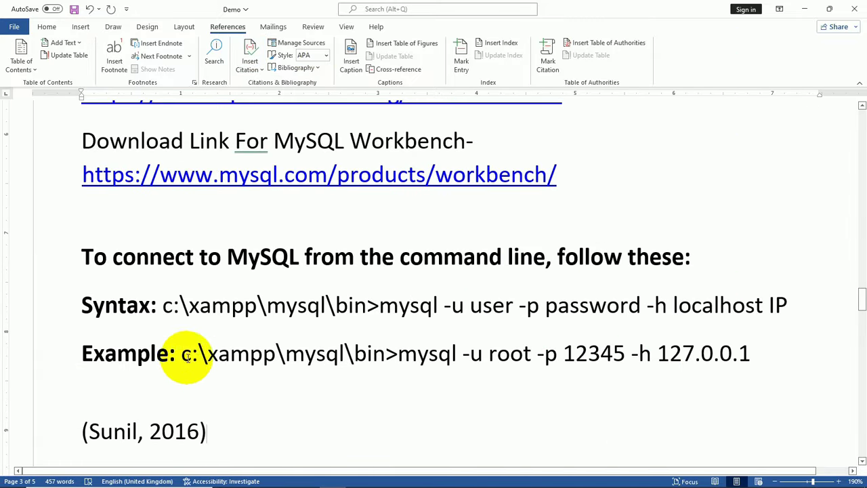
scroll(187, 358, up, 3)
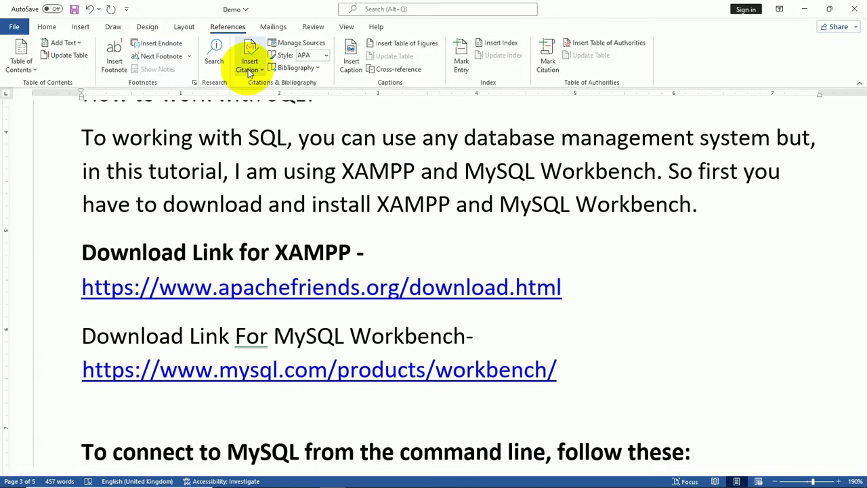
scroll(287, 225, down, 4)
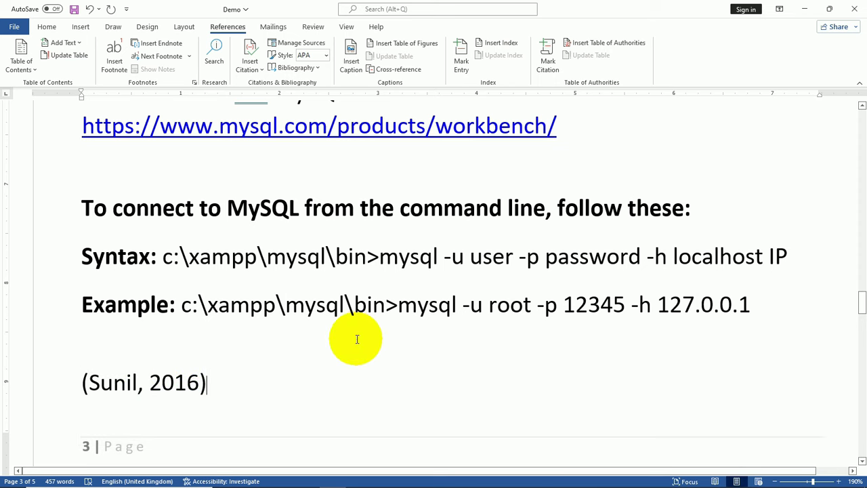
scroll(357, 337, up, 10)
scroll(357, 337, up, 5)
scroll(358, 339, up, 5)
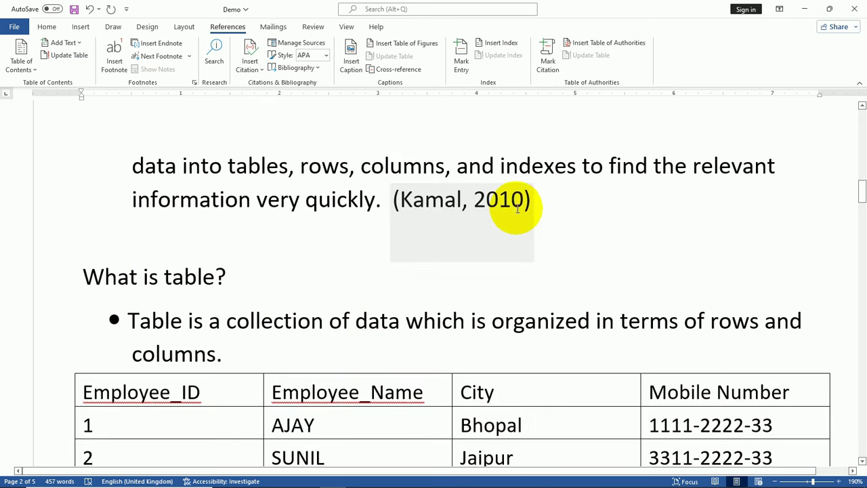
click(572, 204)
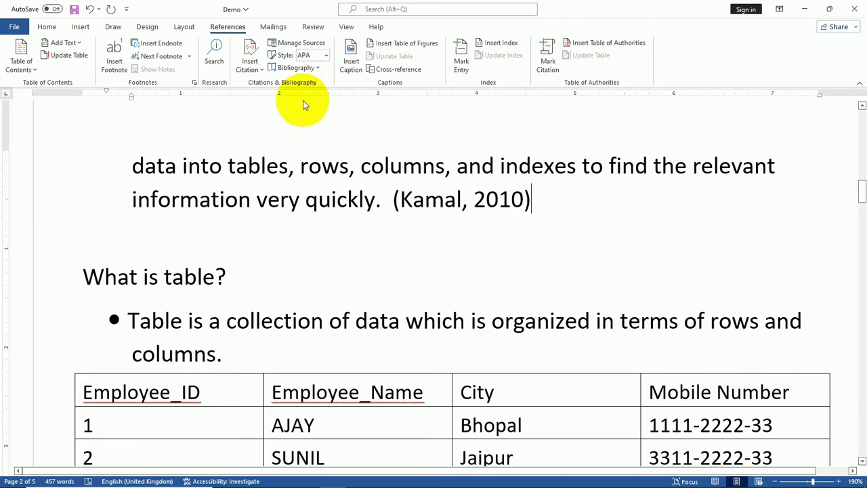
click(253, 62)
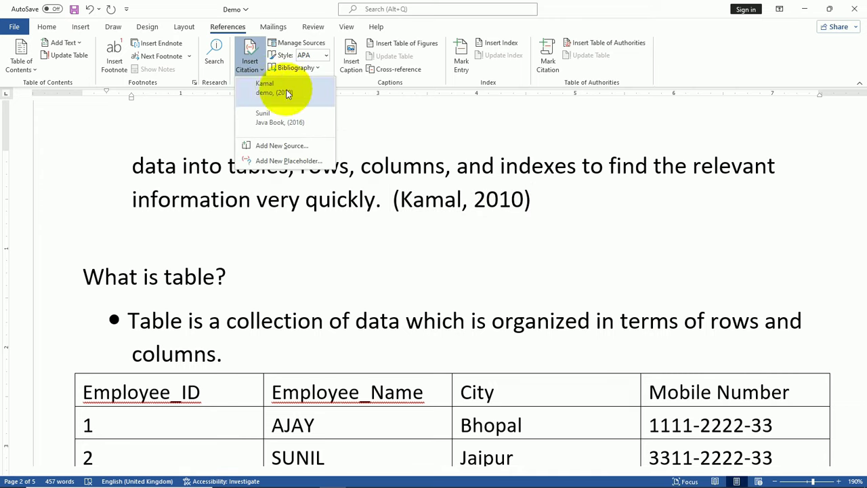
click(640, 247)
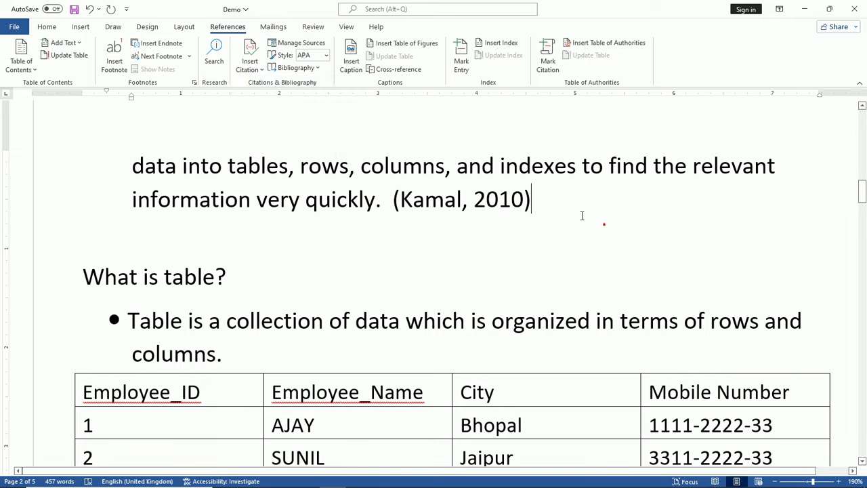
click(258, 71)
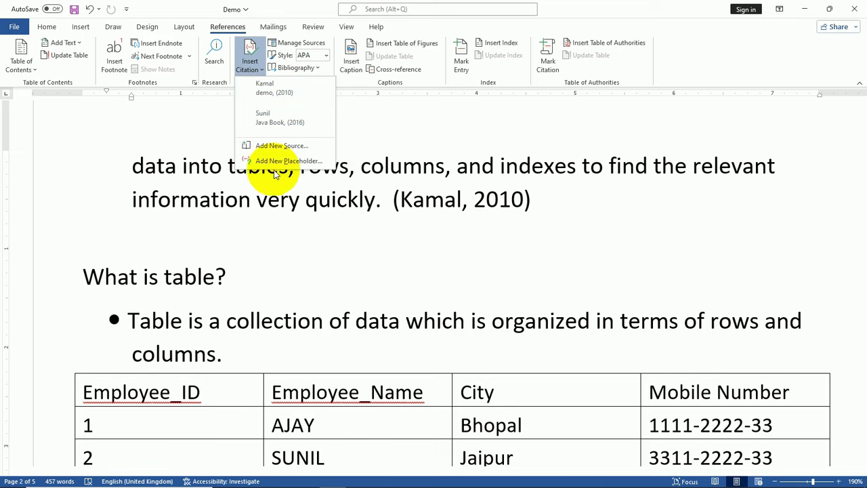
click(549, 199)
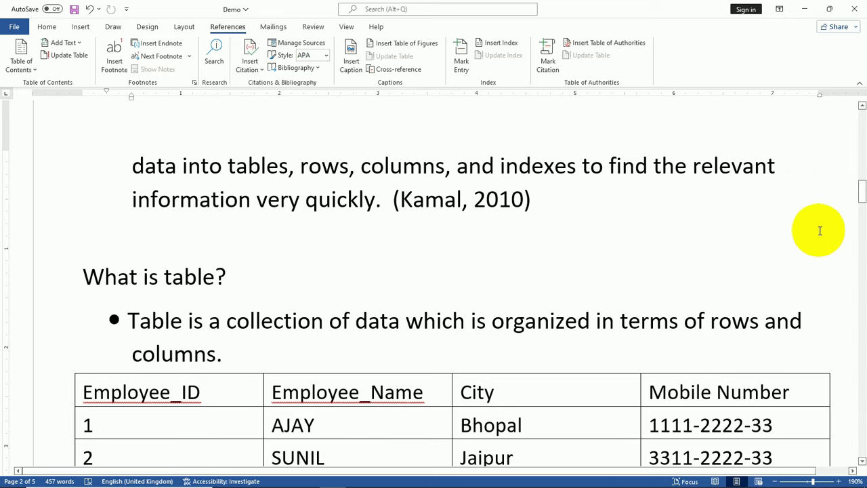
Step: Mark the (Kamal, 2010) citation as a Cases authority entry
click(547, 64)
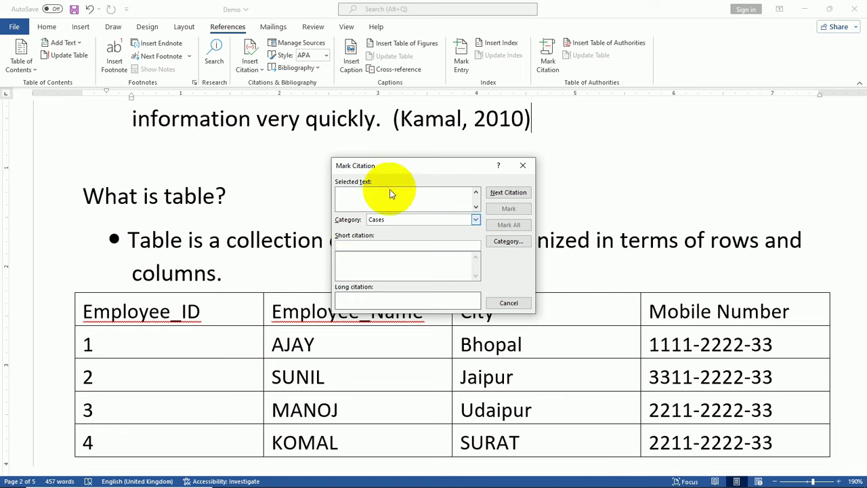
click(391, 120)
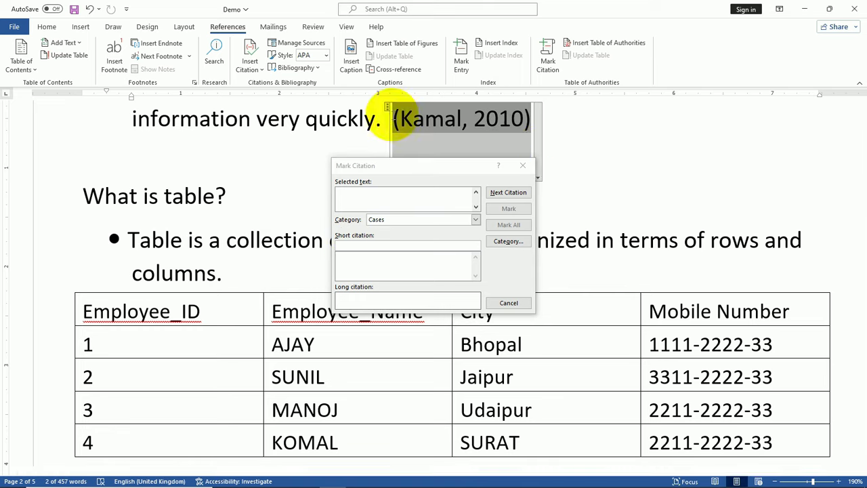
click(361, 196)
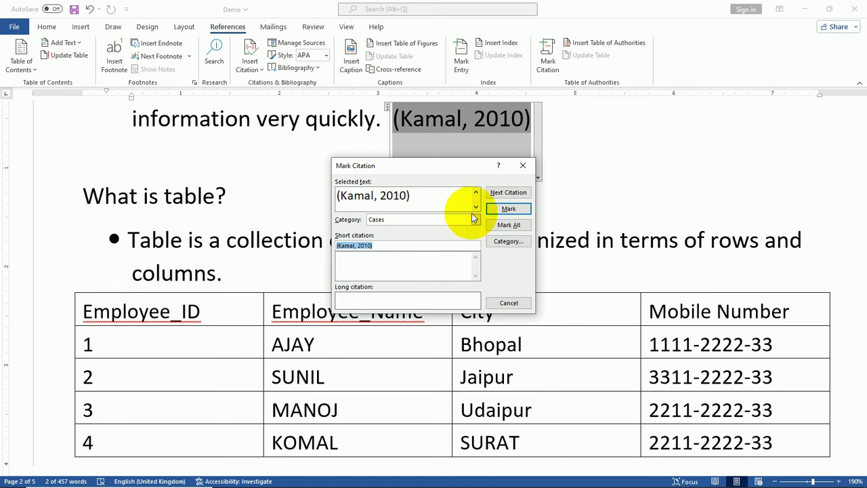
click(500, 212)
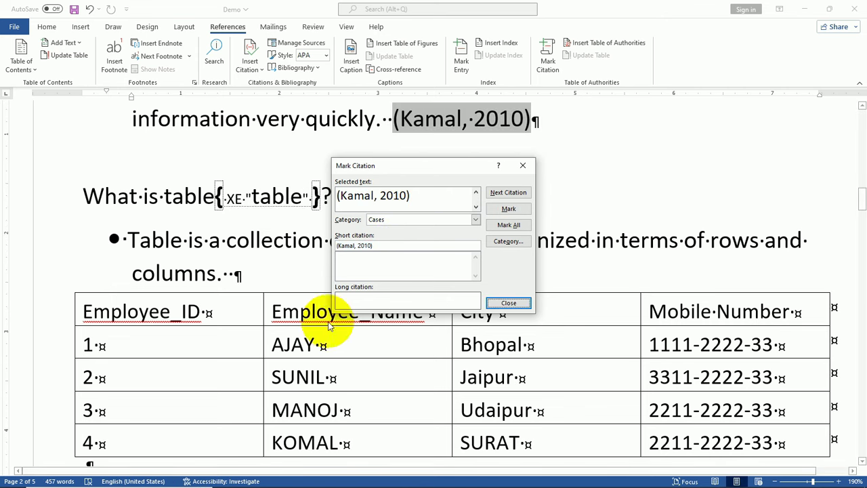
Step: Mark the (Sunil, 2016) citation under Cases as well and close Mark Citation
scroll(158, 277, down, 4)
scroll(158, 277, down, 4)
scroll(158, 277, down, 4)
scroll(157, 277, down, 4)
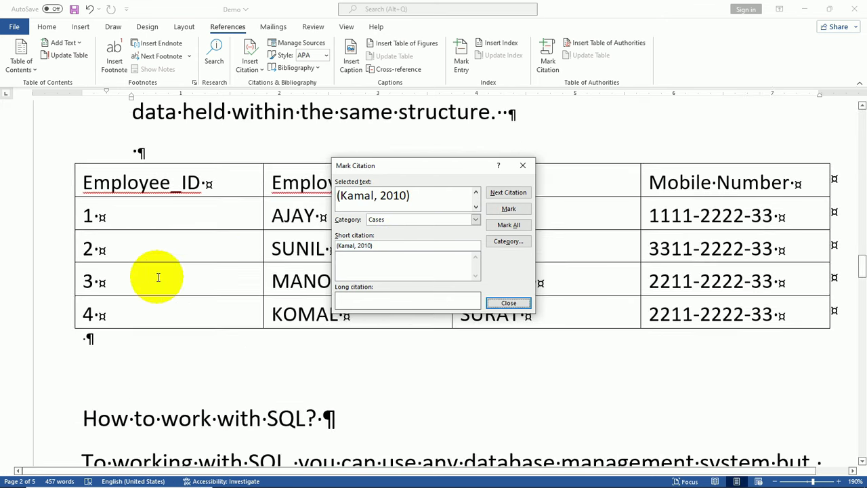
scroll(157, 278, down, 4)
scroll(156, 277, down, 4)
scroll(156, 291, down, 5)
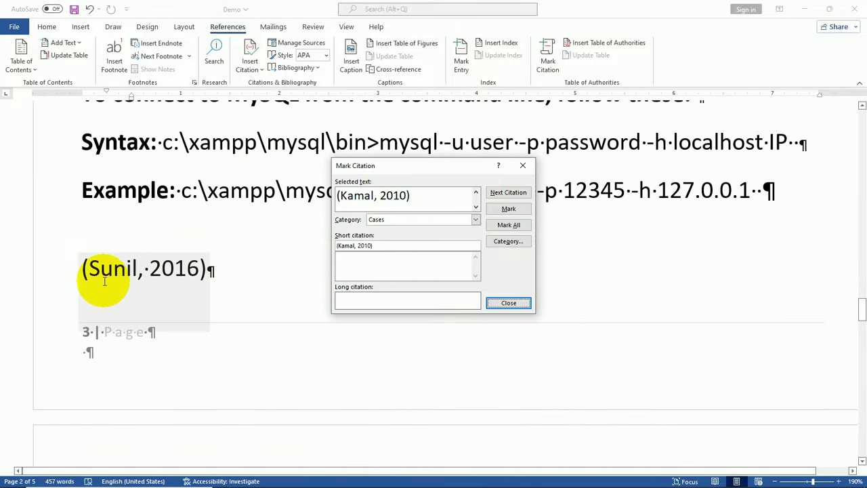
click(76, 273)
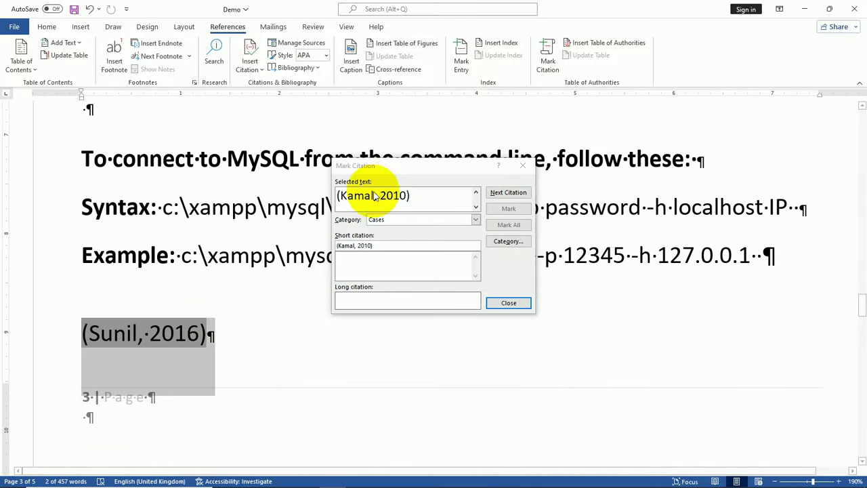
click(424, 195)
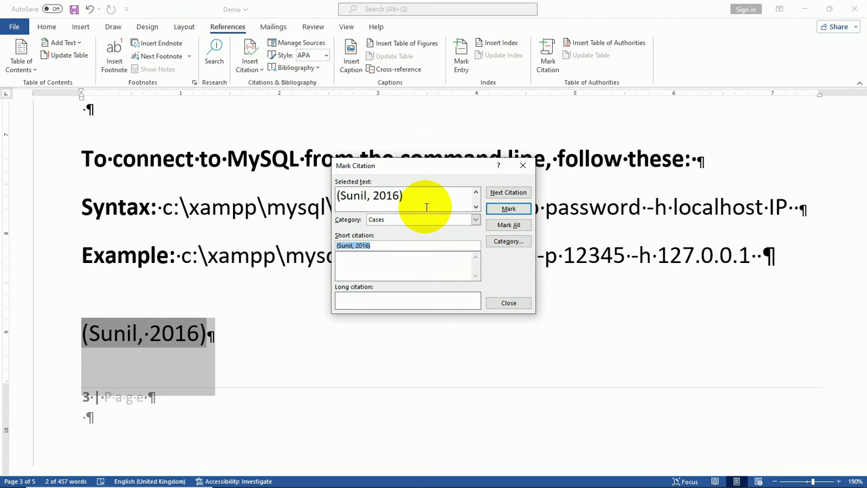
click(508, 209)
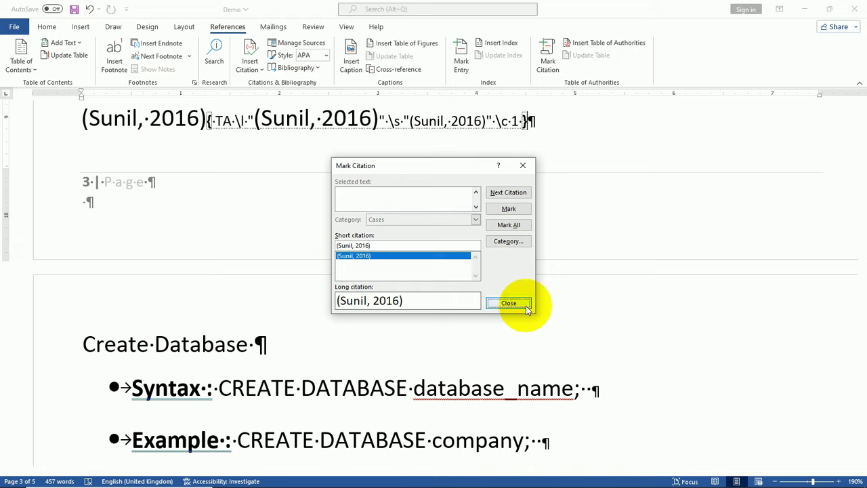
click(526, 307)
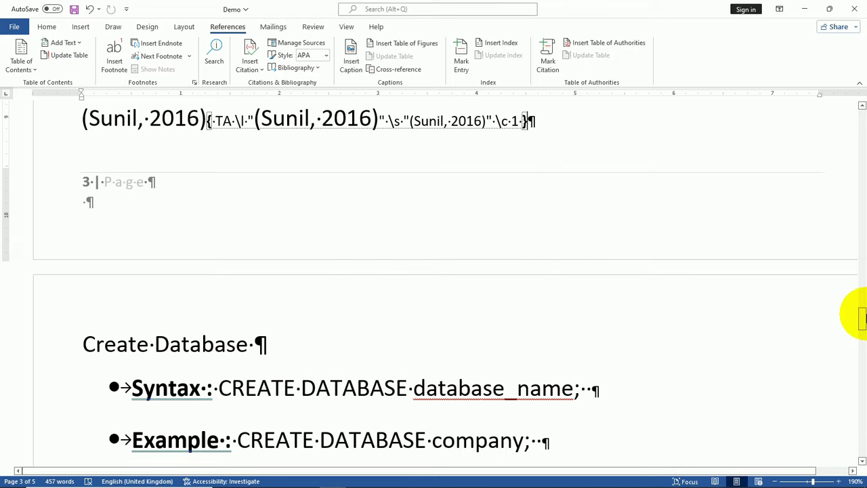
Step: Turn off the Show/Hide ¶ formatting marks on the last page
mouse_move(862, 317)
mouse_down()
mouse_move(855, 412)
mouse_move(862, 377)
mouse_move(862, 397)
mouse_up()
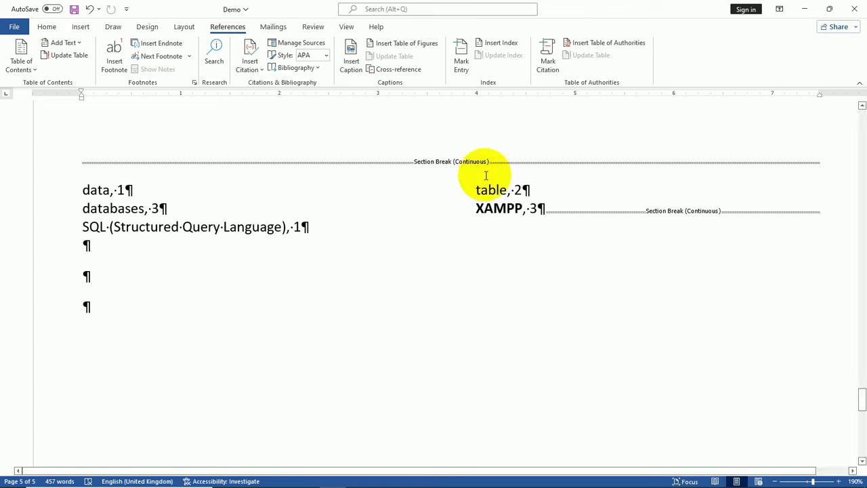
click(47, 27)
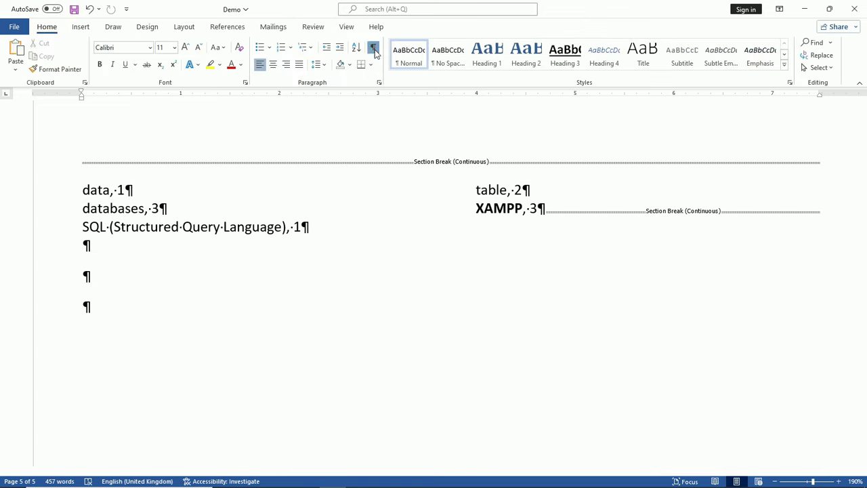
click(375, 50)
Step: Preview the Table of Authorities settings, then cancel without inserting
scroll(145, 233, down, 2)
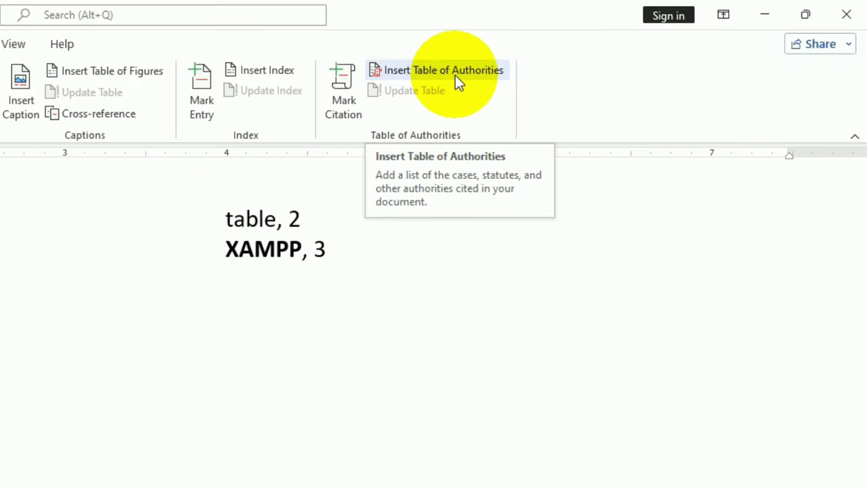
click(455, 75)
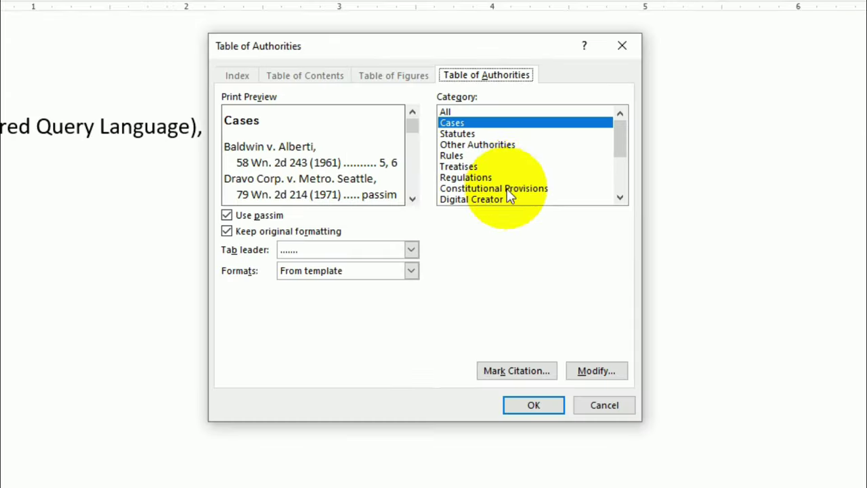
click(605, 409)
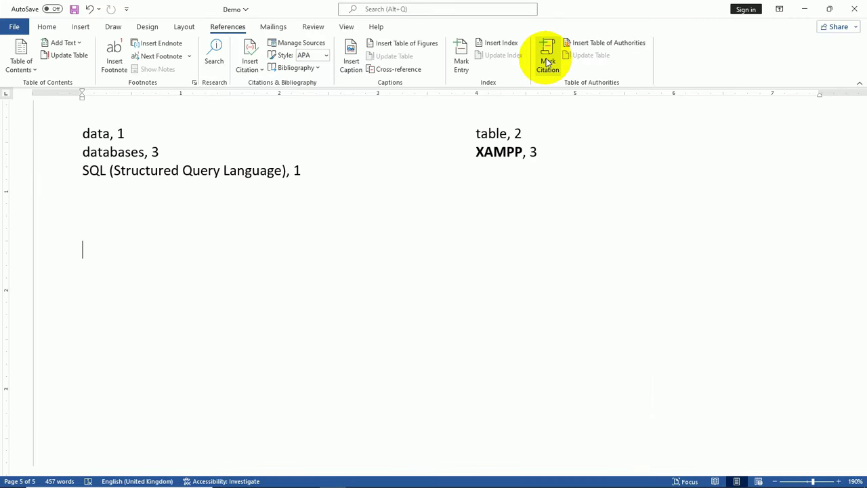
click(546, 59)
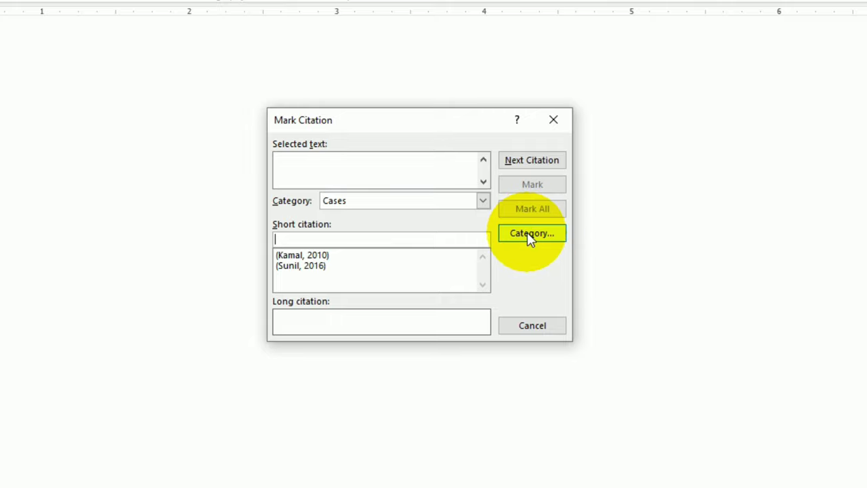
click(532, 234)
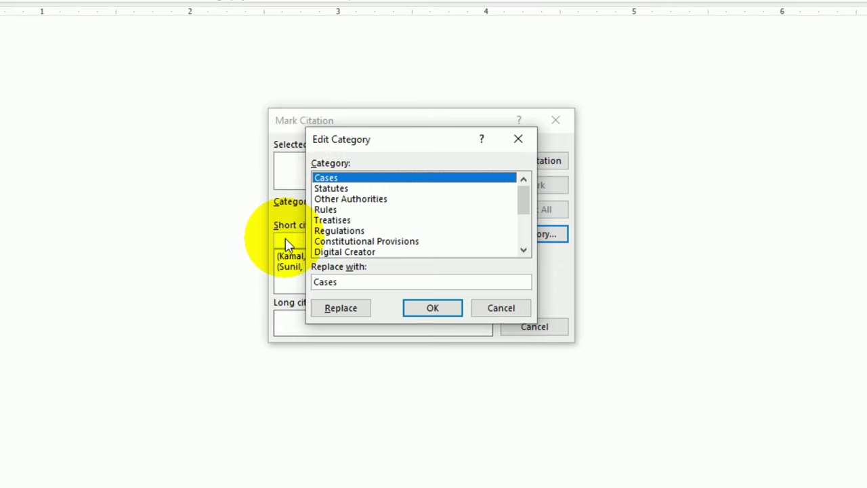
click(522, 141)
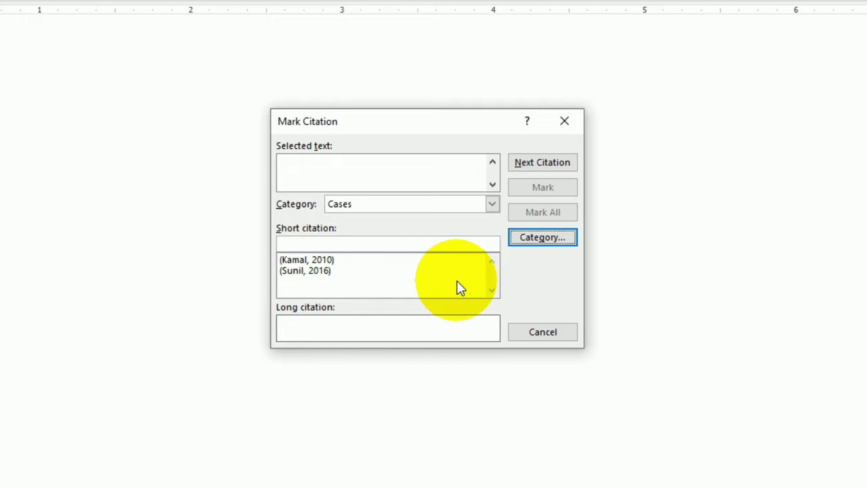
click(556, 239)
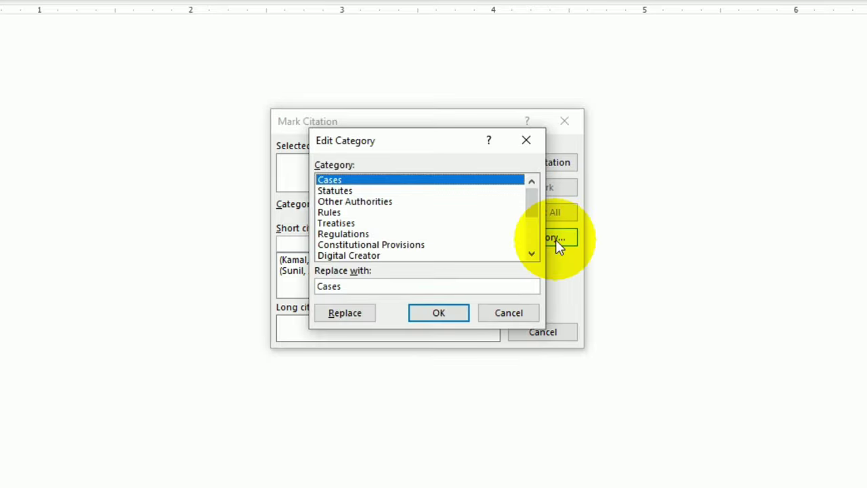
scroll(334, 257, down, 1)
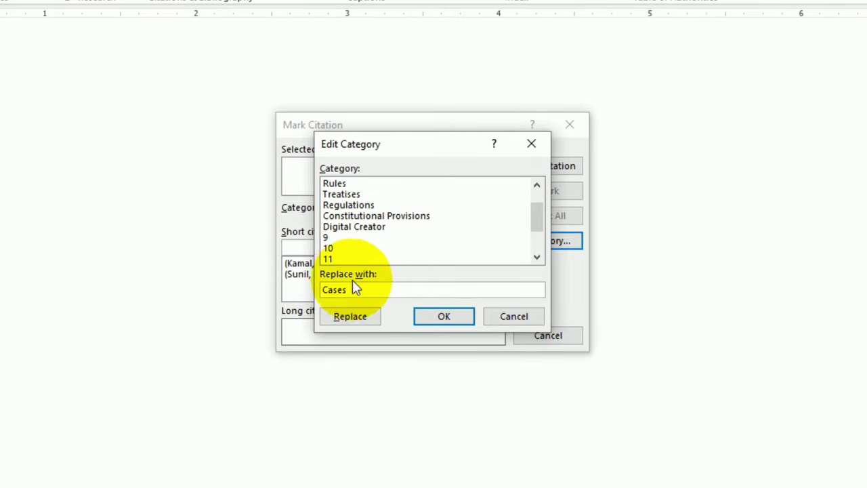
click(509, 317)
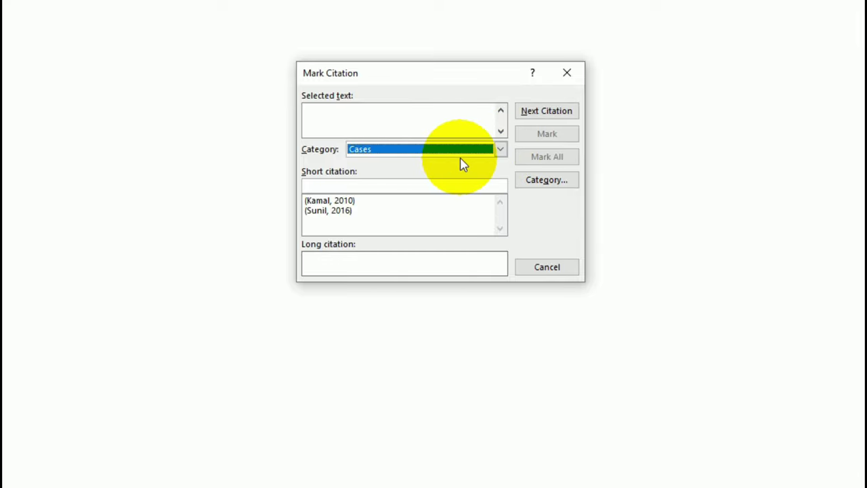
Step: Insert a Cases table of authorities listing (Kamal, 2010) and (Sunil, 2016) with page numbers
click(519, 165)
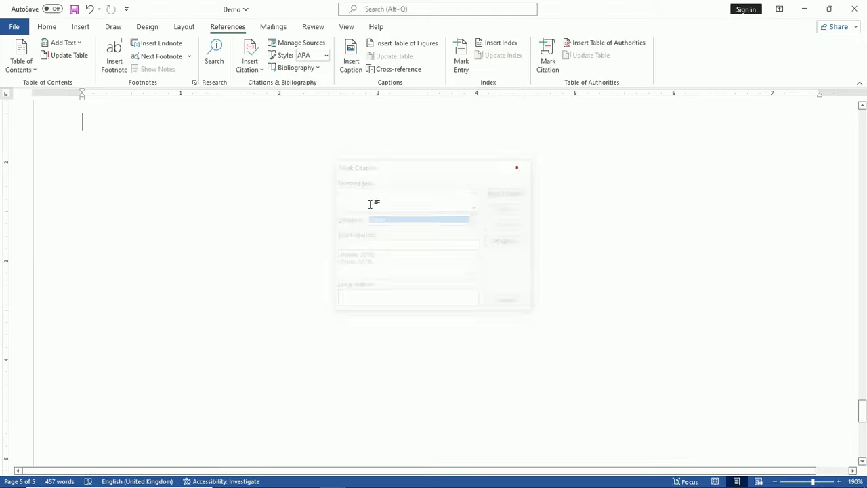
scroll(438, 305, up, 1)
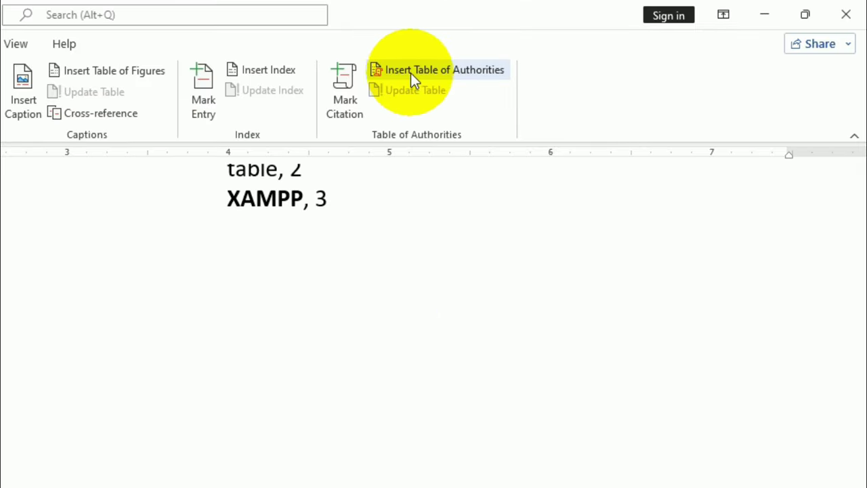
click(465, 74)
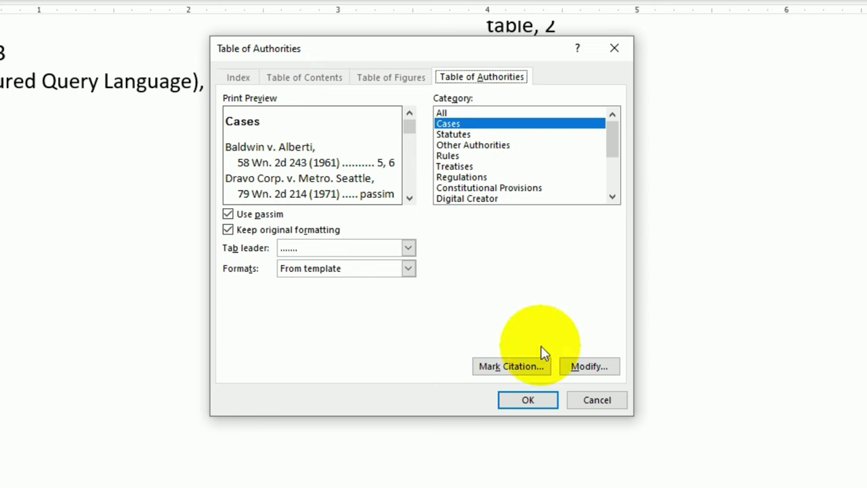
click(526, 401)
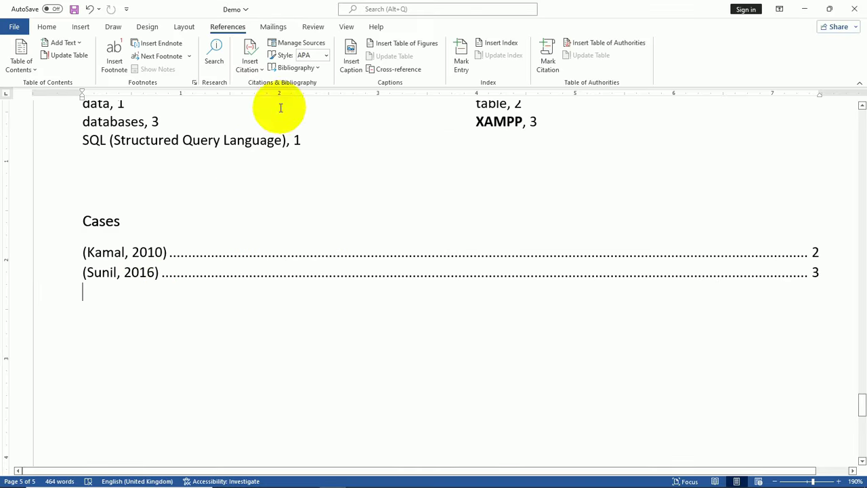
Step: Glance at the Insert Citation source list and return to the document
click(263, 71)
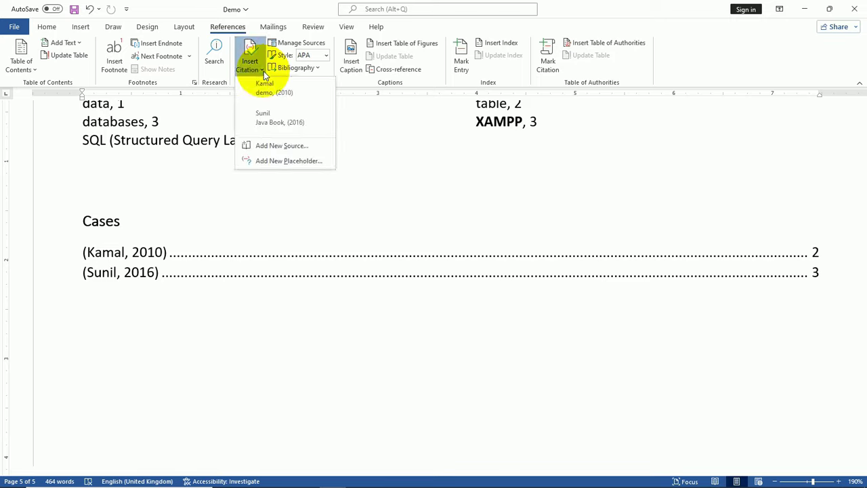
click(135, 271)
click(140, 277)
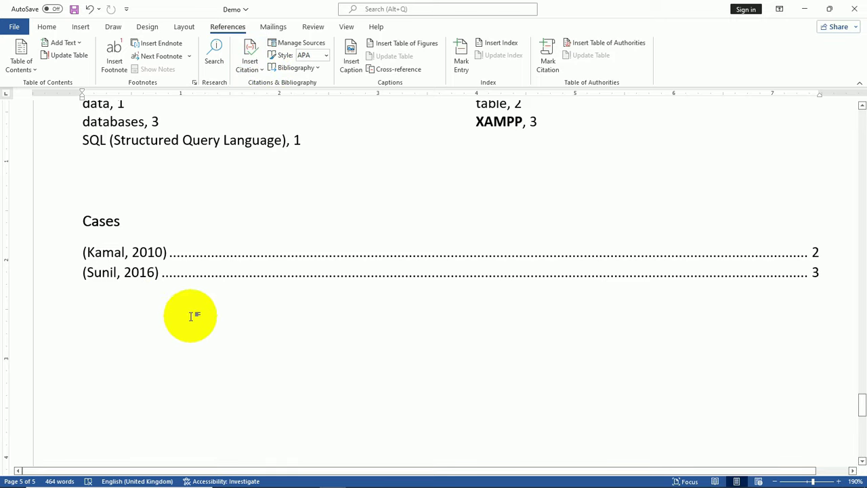